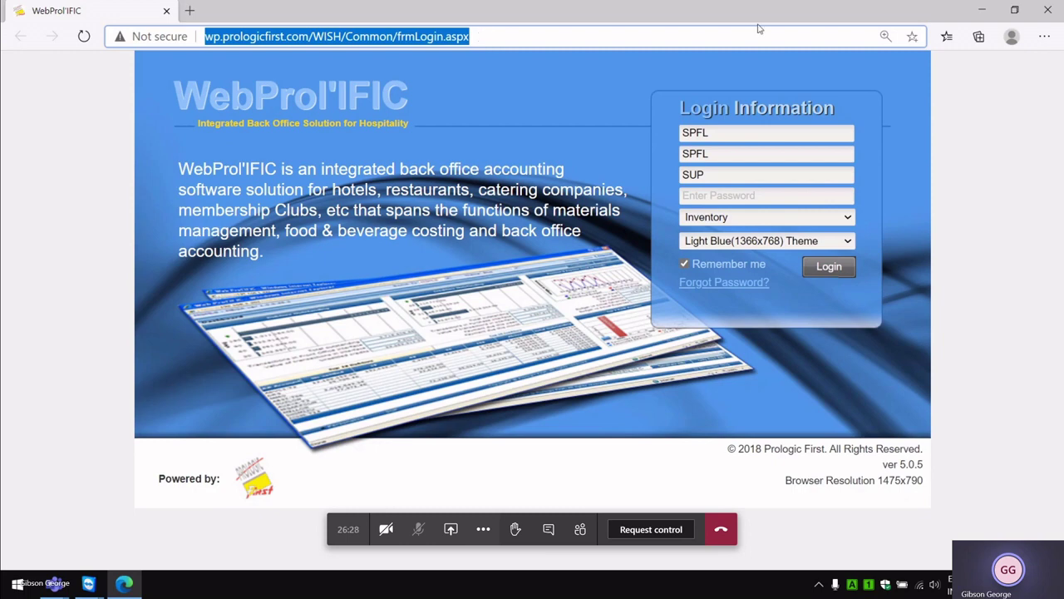
click(1013, 22)
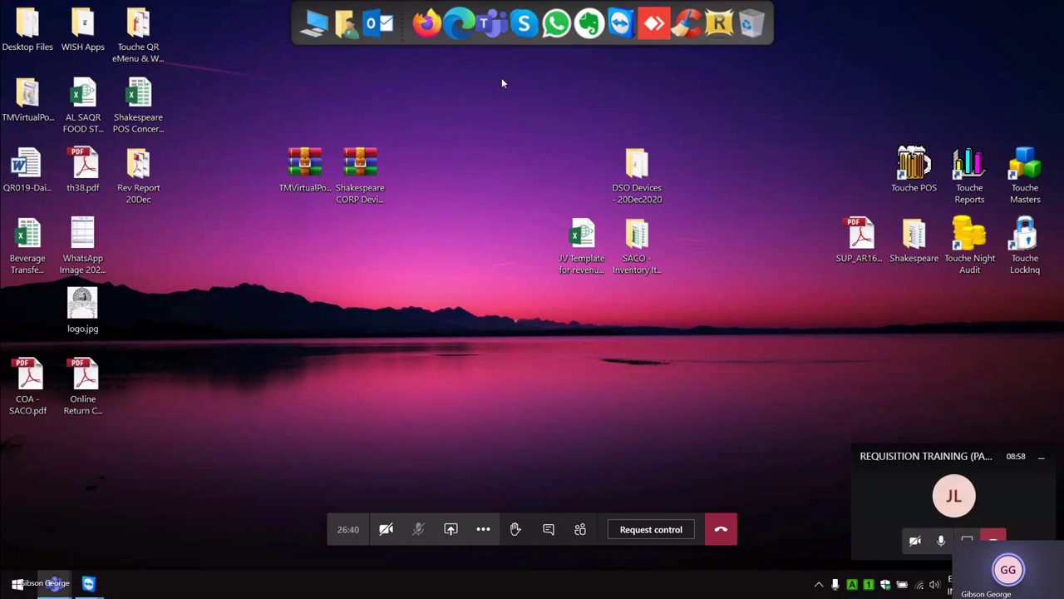
click(484, 529)
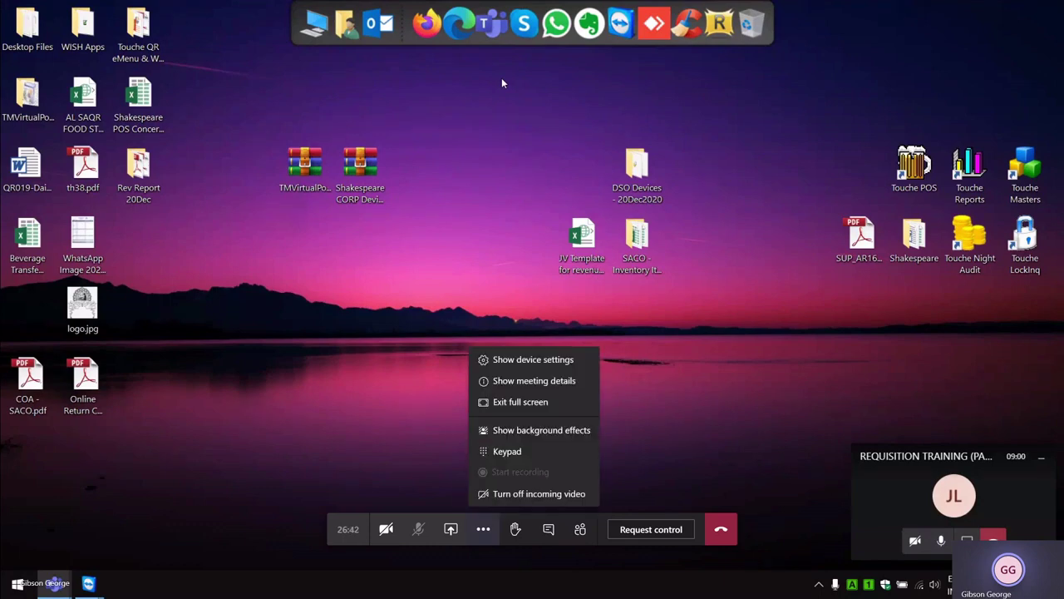
click(483, 529)
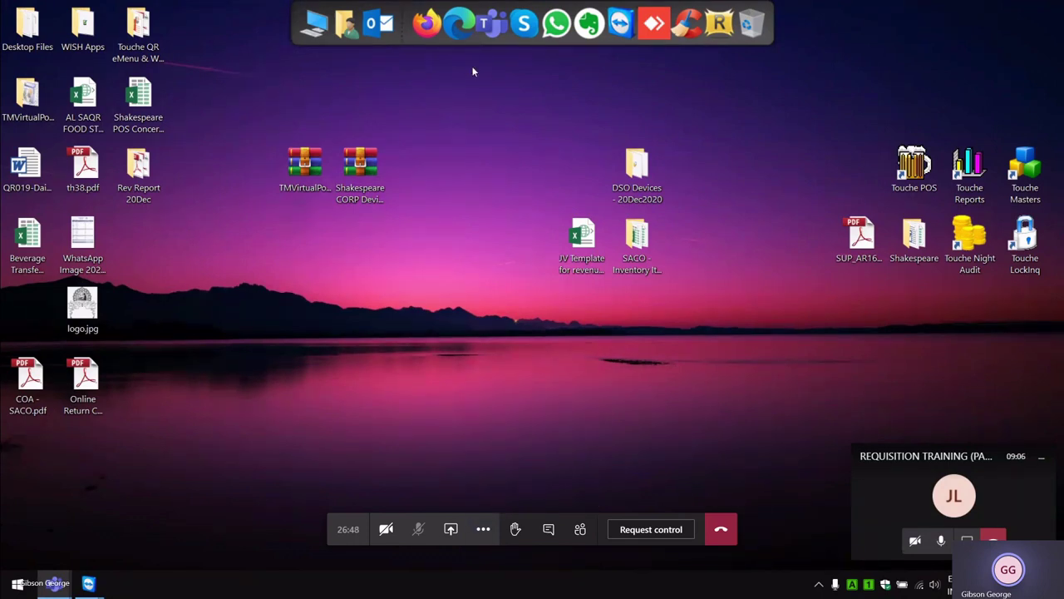
Open the Edge browser and load the WebProl'IFIC login page at wp.prologicfirst.com/wish.
click(457, 27)
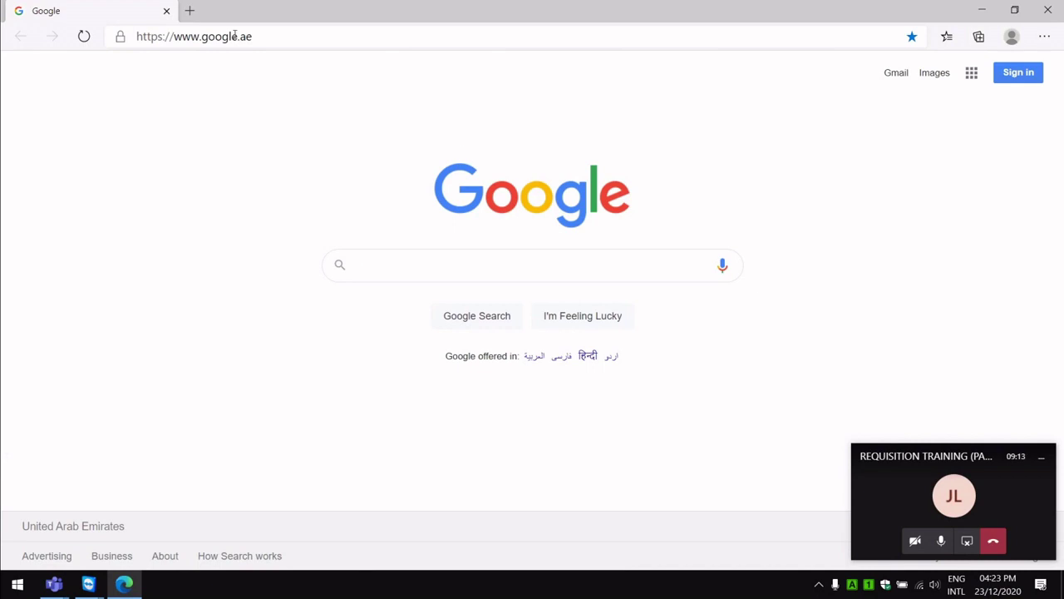
click(278, 36)
text(WP.prologicfirst.com/wish)
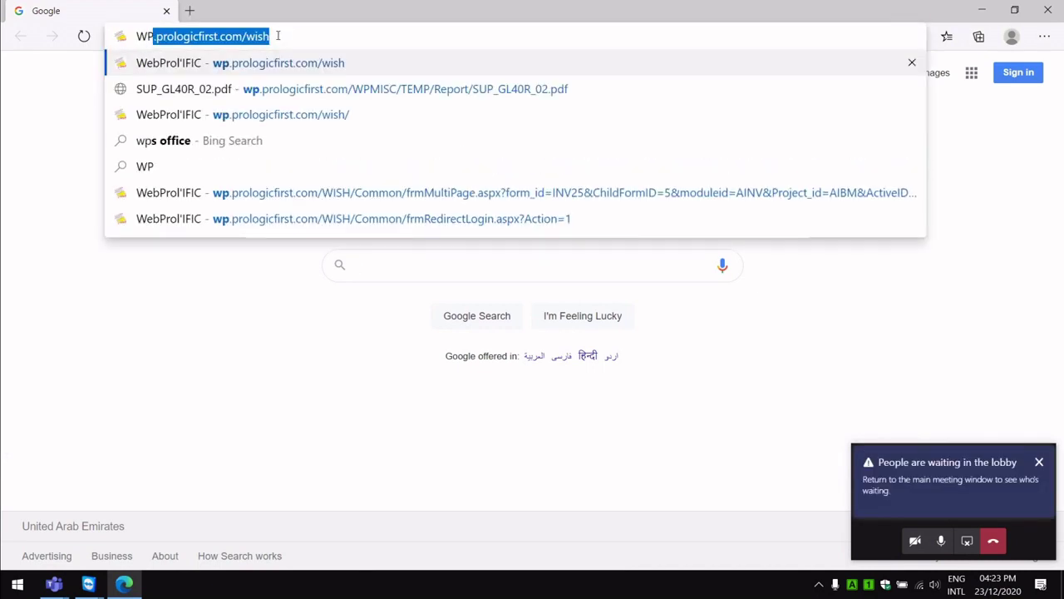
key(Return)
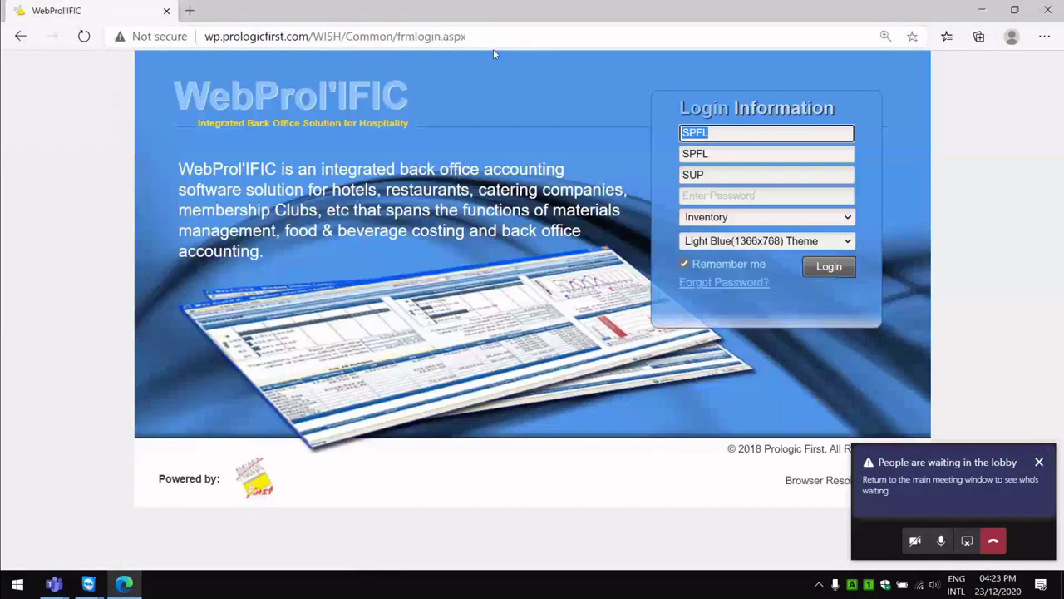
click(482, 36)
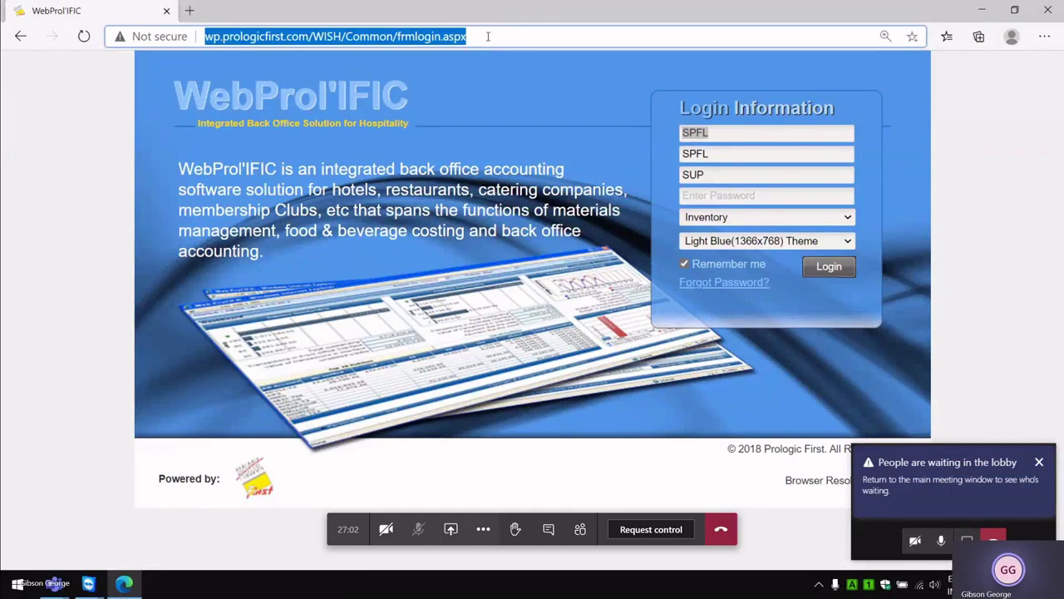
Switch to the Teams meeting, admit the guest waiting in the lobby, and minimize the meeting window.
click(893, 467)
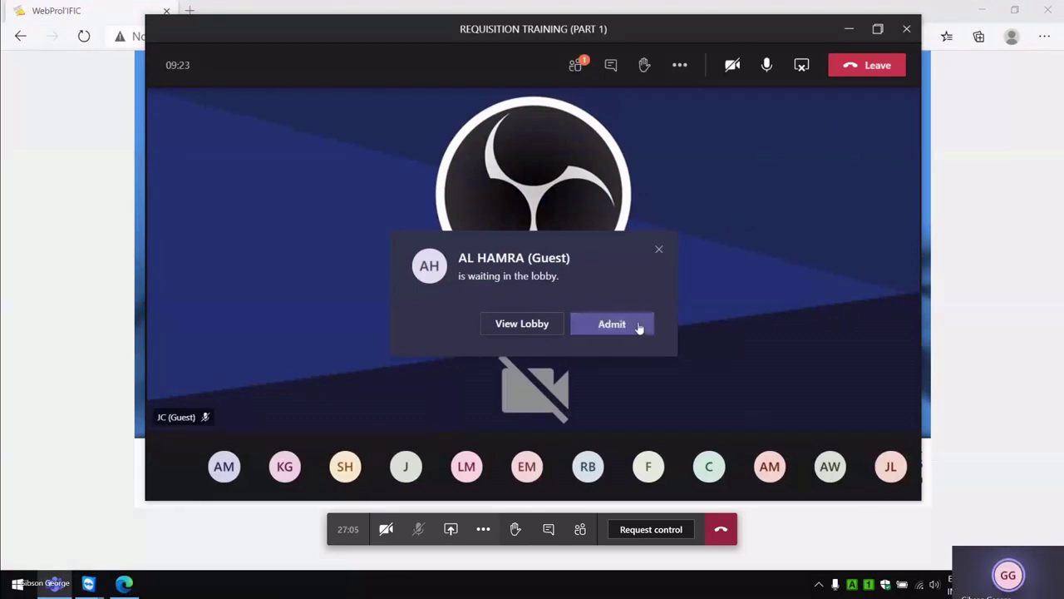
click(613, 324)
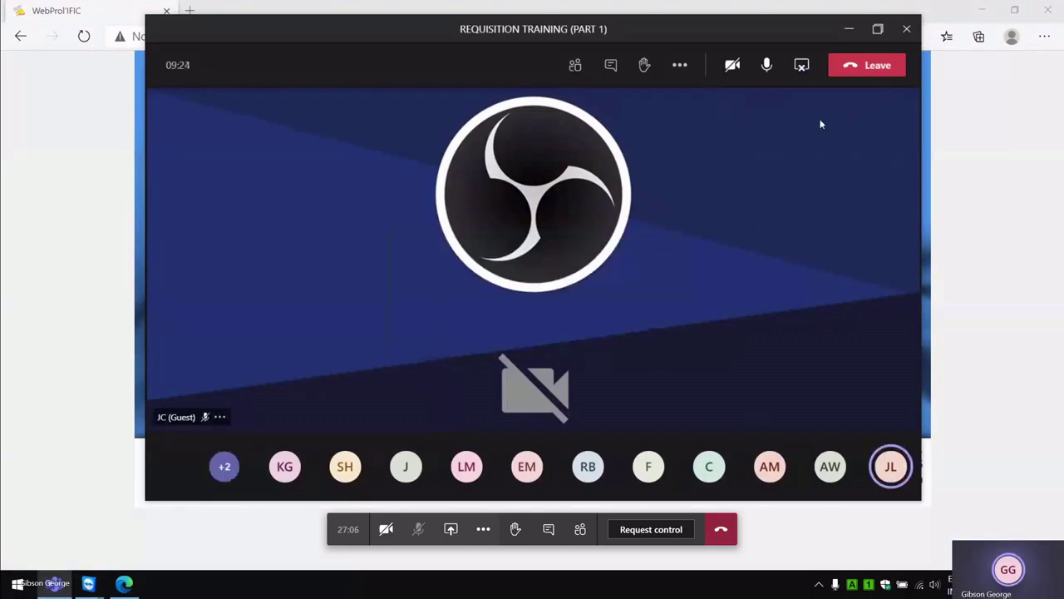
click(849, 30)
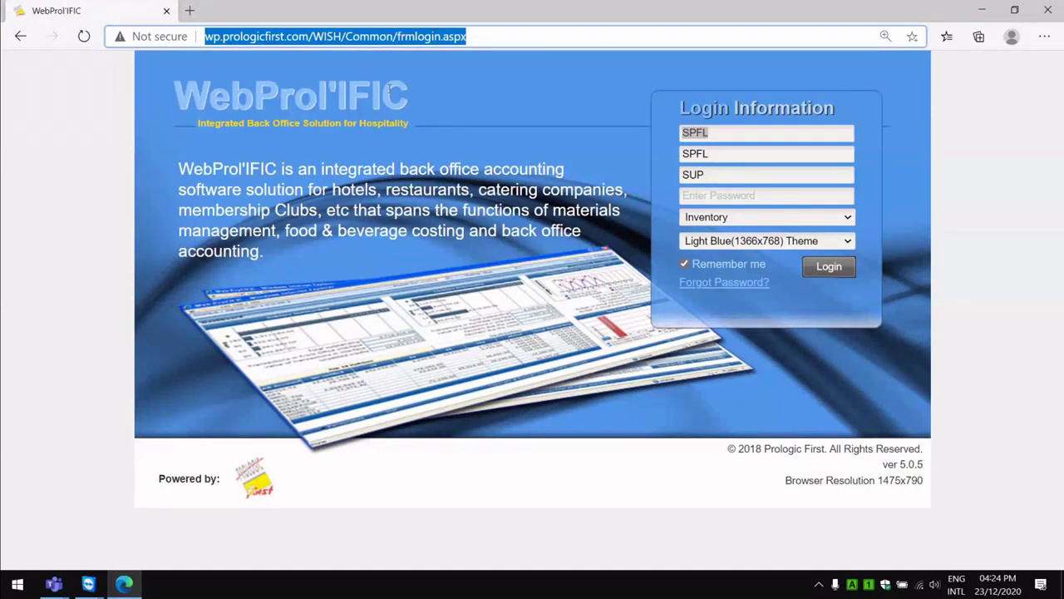
click(484, 35)
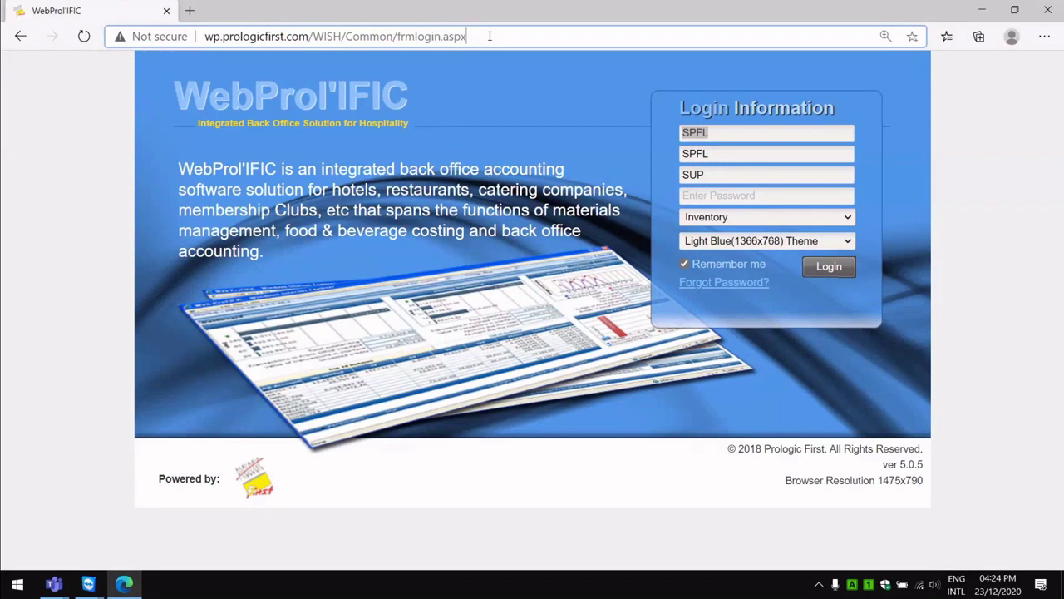
key(ctrl+a)
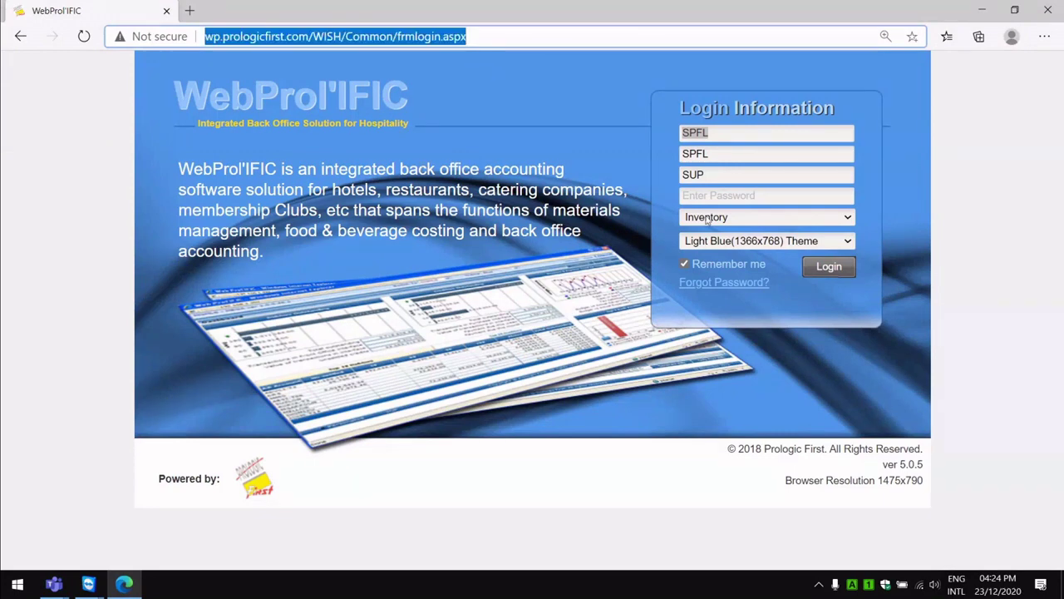
click(720, 137)
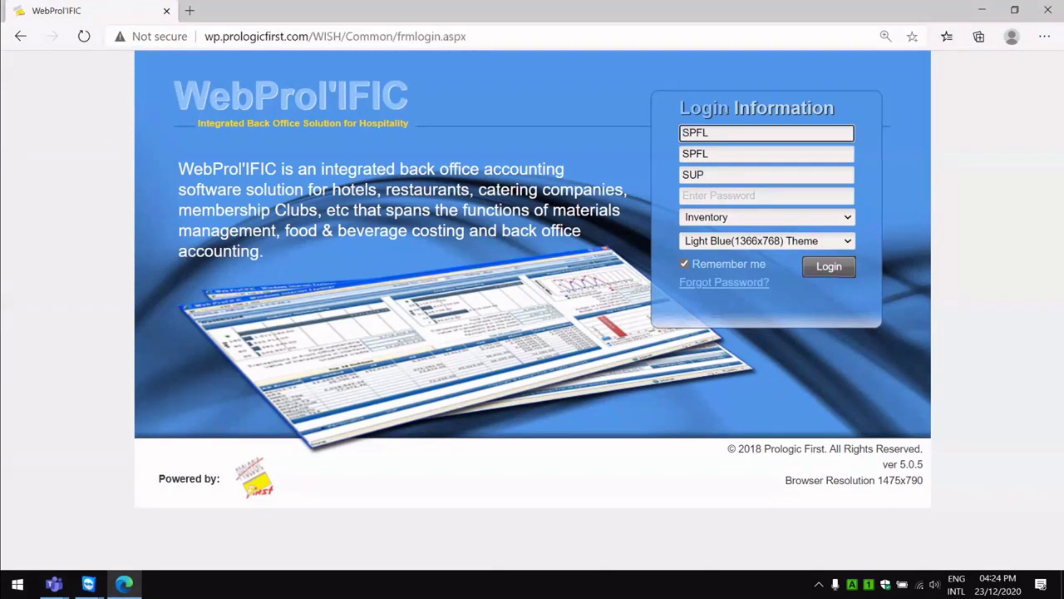
drag(714, 133, 653, 134)
double_click(720, 134)
double_click(717, 137)
Replace the code in the second login field with SACO.
key(Tab)
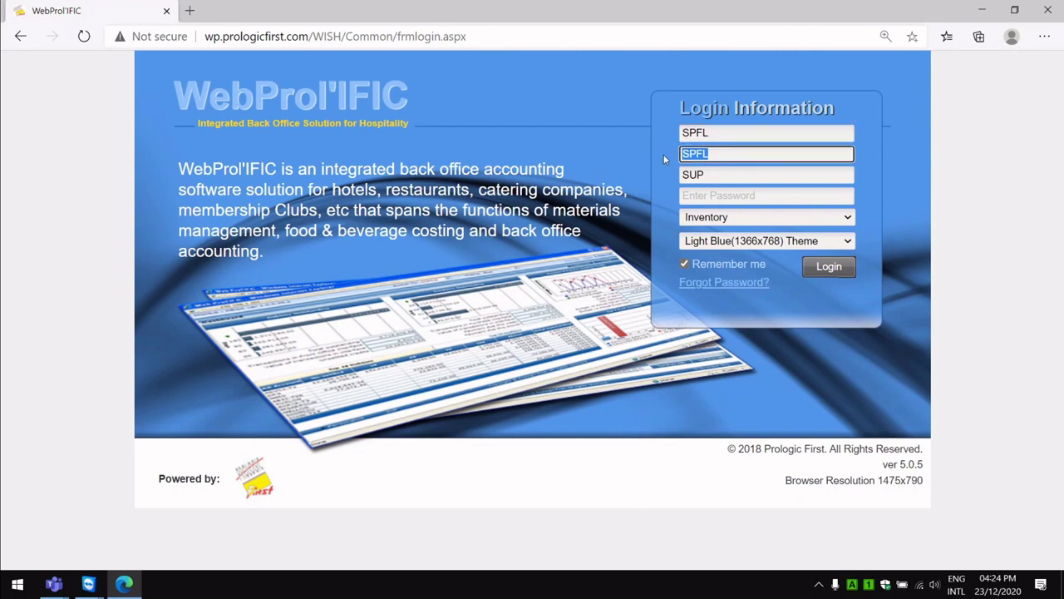
key(Caps_Lock)
text(sacc)
key(BackSpace)
key(BackSpace)
key(BackSpace)
key(BackSpace)
key(Caps_Lock)
text(SACO)
key(Tab)
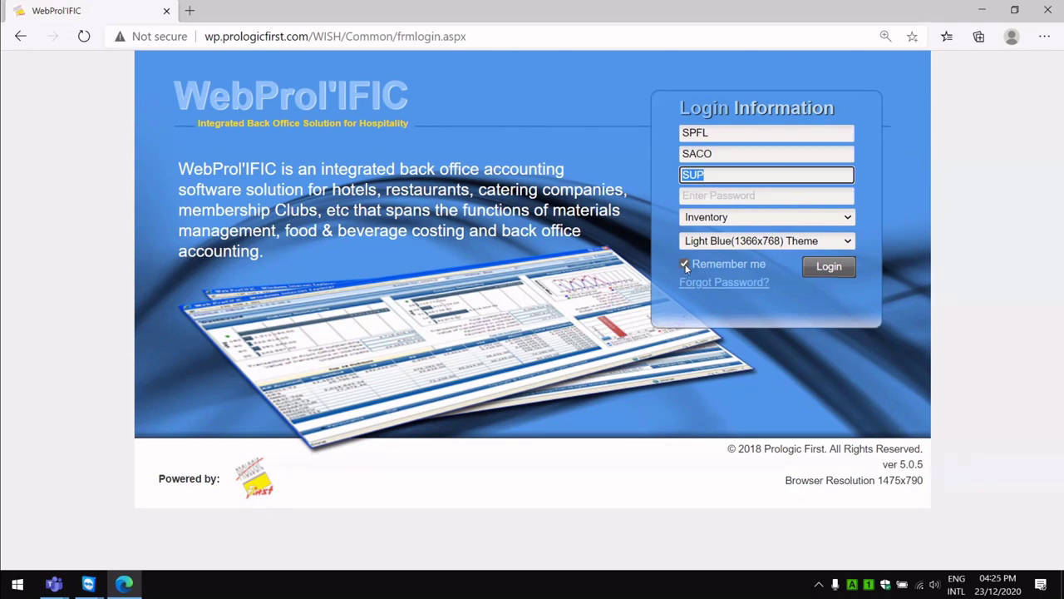
click(708, 134)
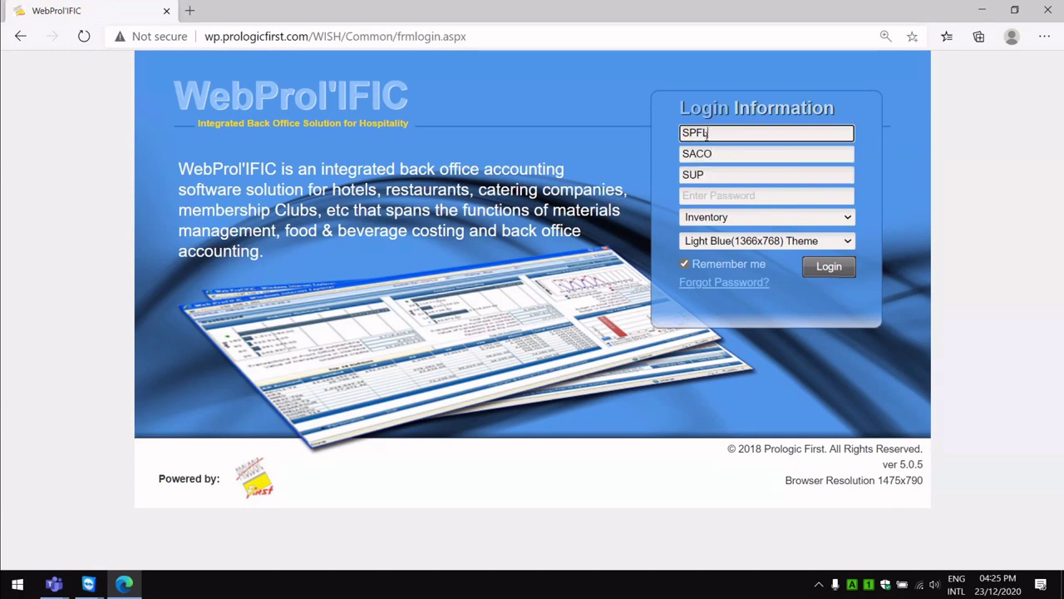
click(700, 196)
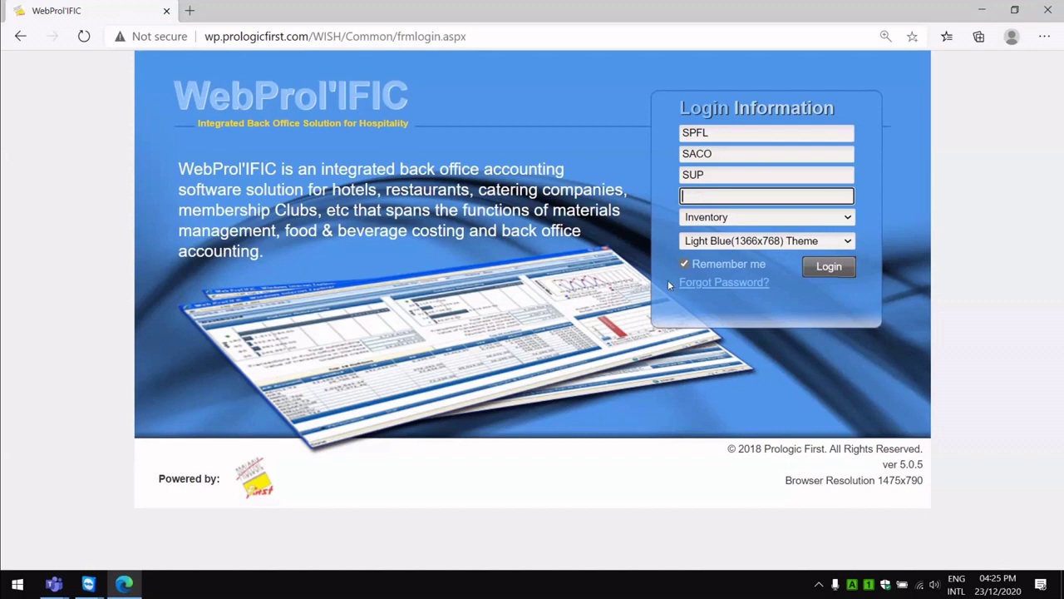
click(718, 133)
click(717, 154)
click(717, 173)
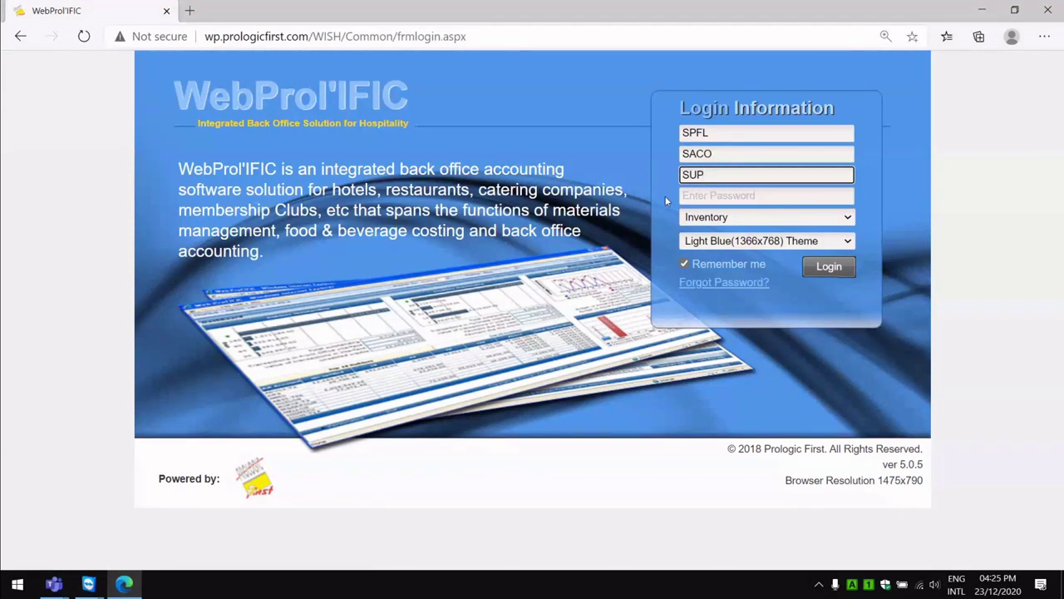
click(721, 129)
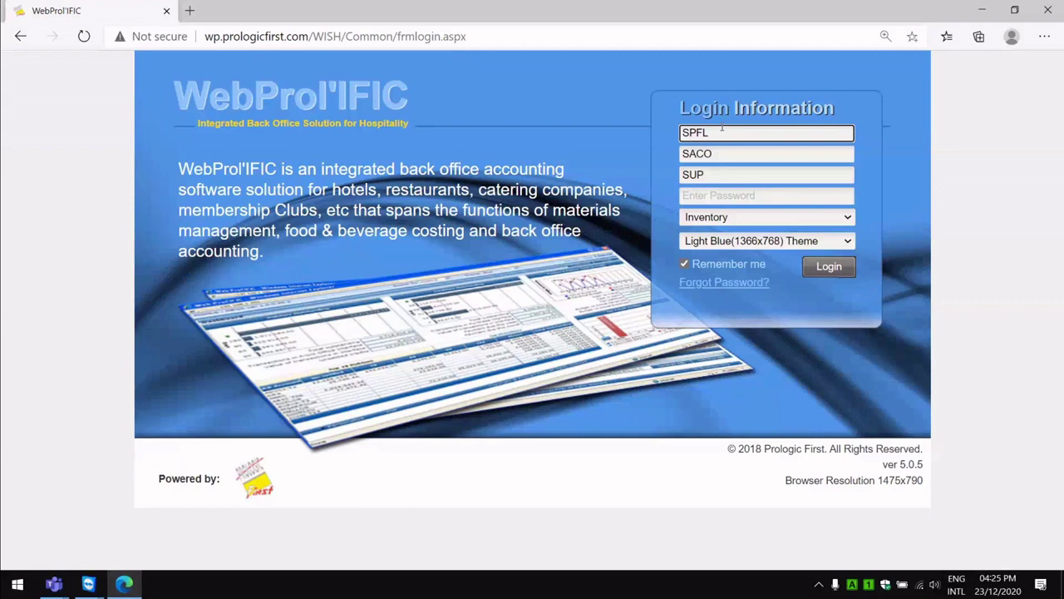
click(715, 153)
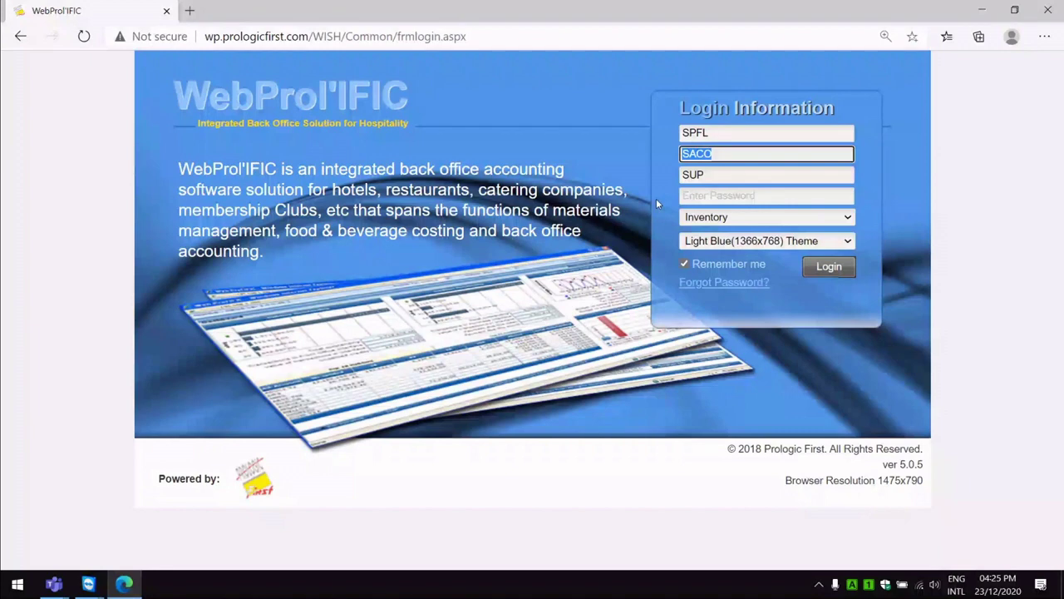
click(710, 174)
key(Tab)
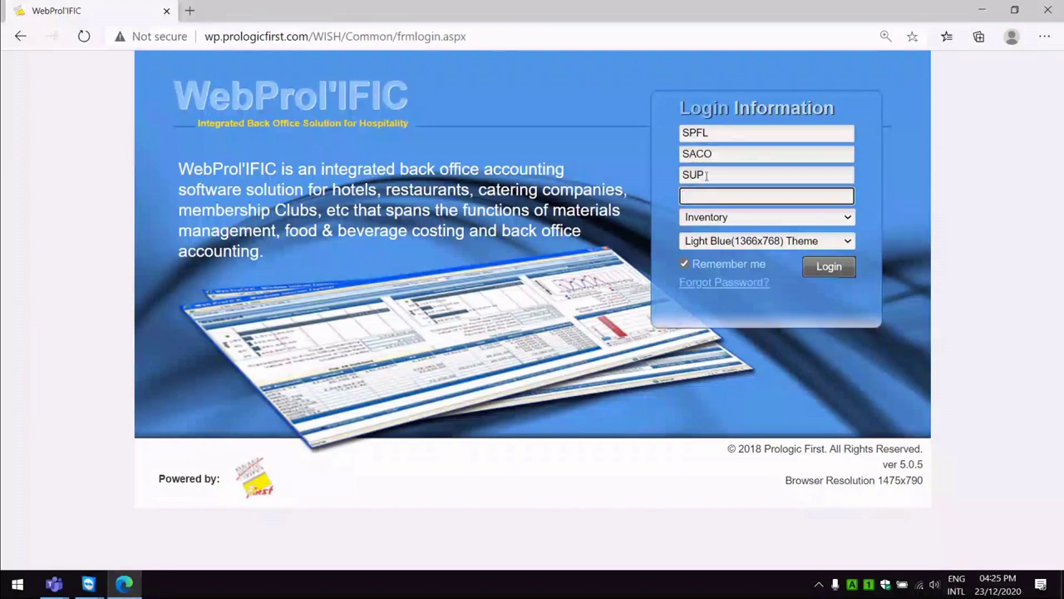
click(706, 175)
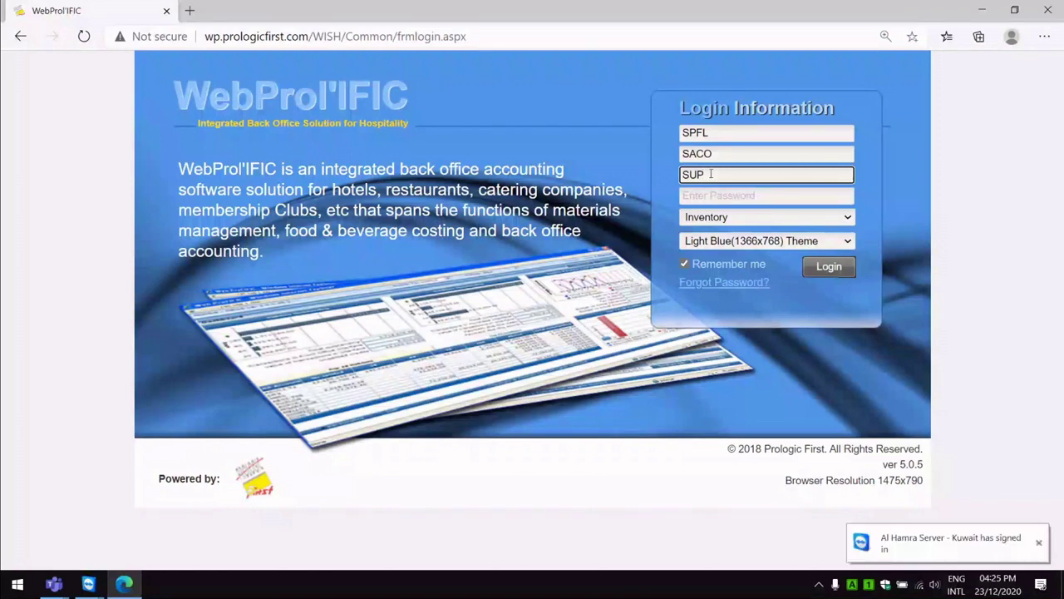
Set the user ID to S01 and log in to the Inventory module.
drag(706, 175, 643, 178)
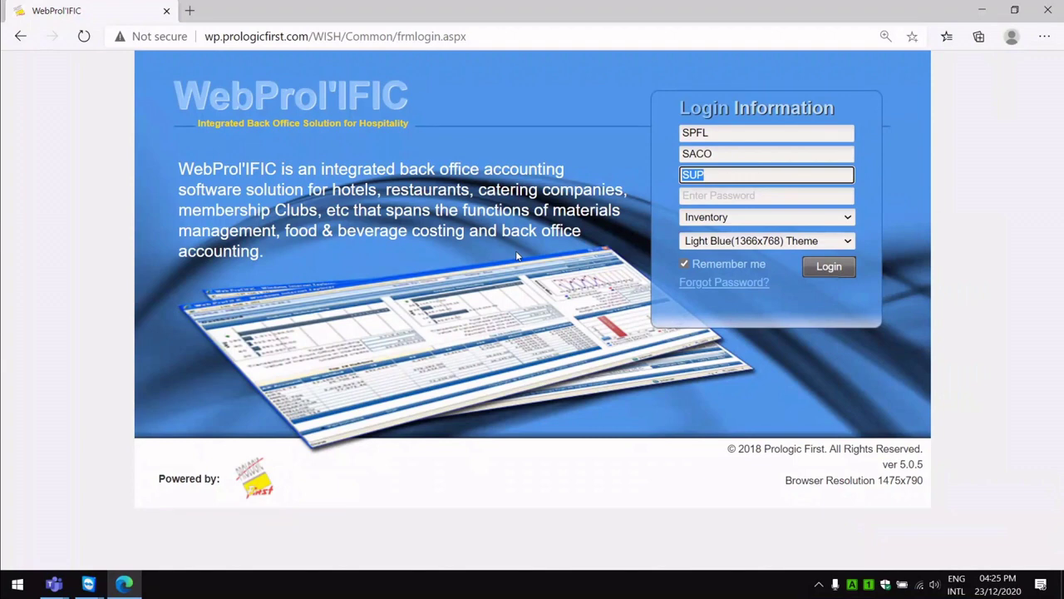
text(S01)
key(BackSpace)
key(BackSpace)
key(BackSpace)
text(K01)
drag(706, 172, 662, 184)
text(S01)
key(Return)
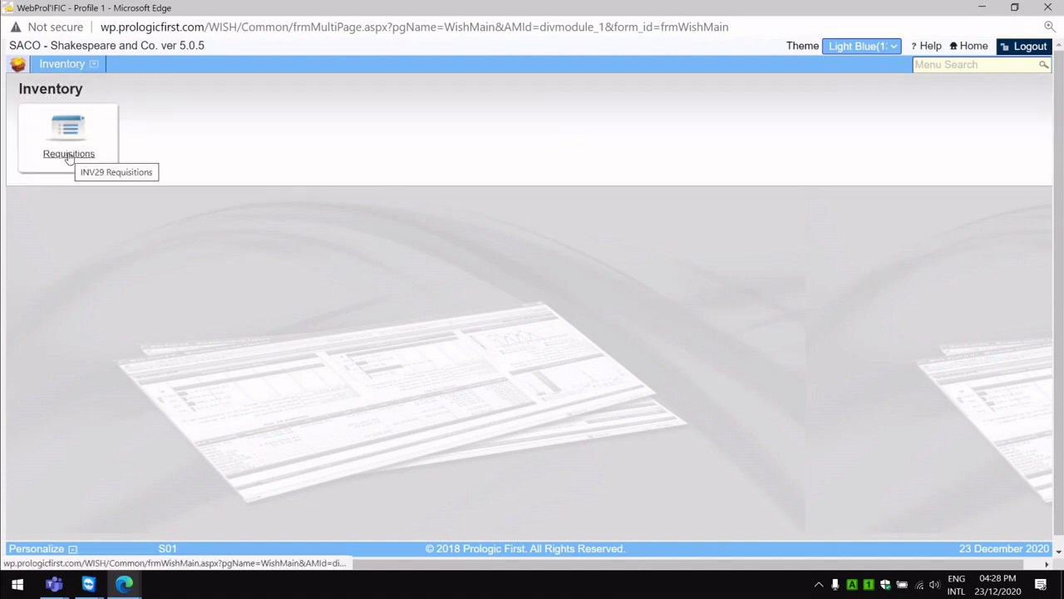
Open Requisitions in the Inventory module and start a blank requisition entry.
click(68, 154)
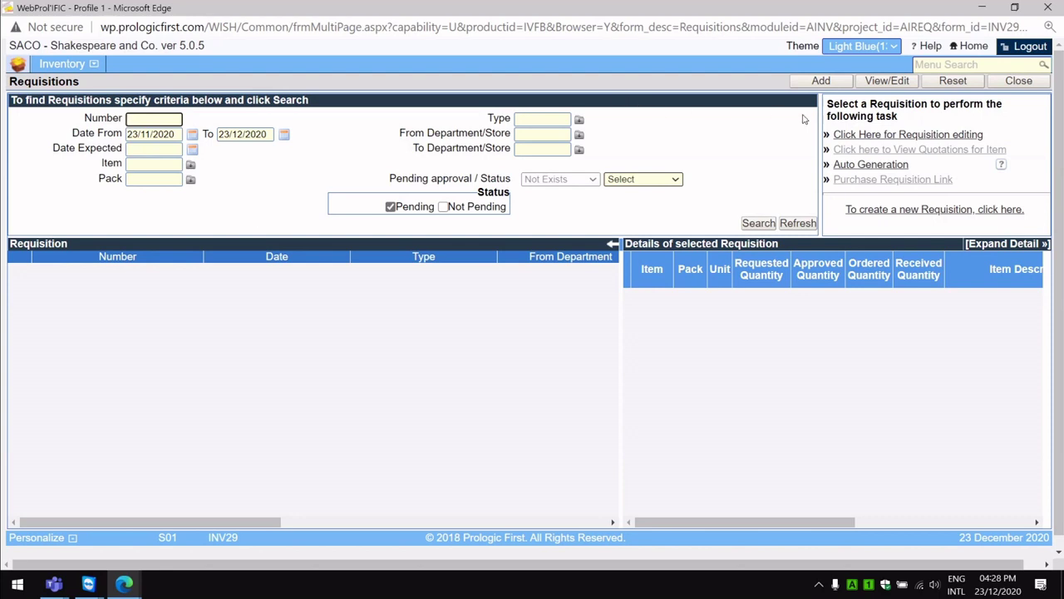
click(819, 82)
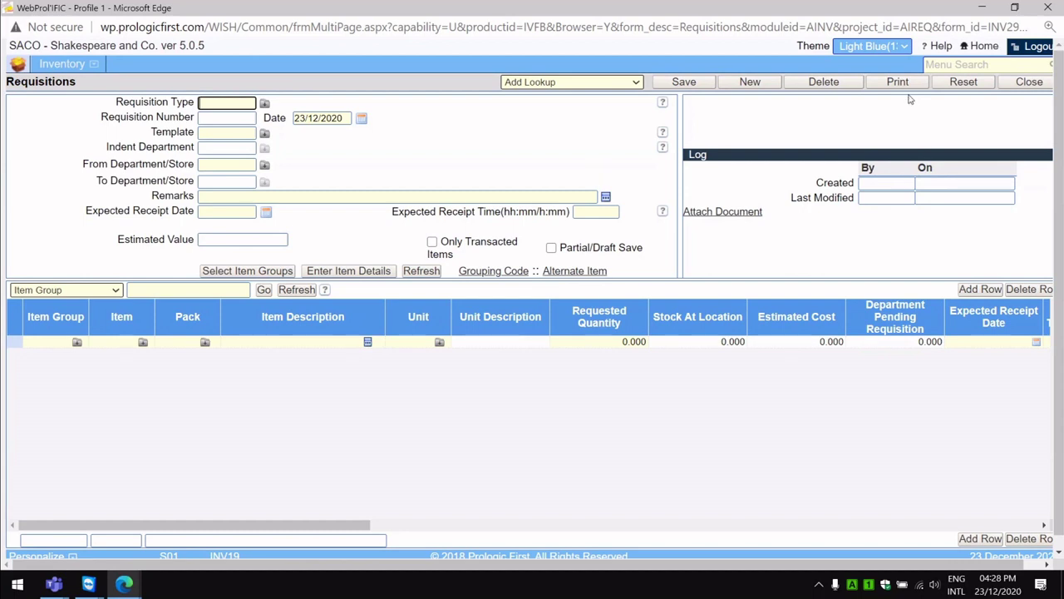
Log out of WebProl'IFIC and log back in to the Inventory module, entering the account password.
click(1038, 48)
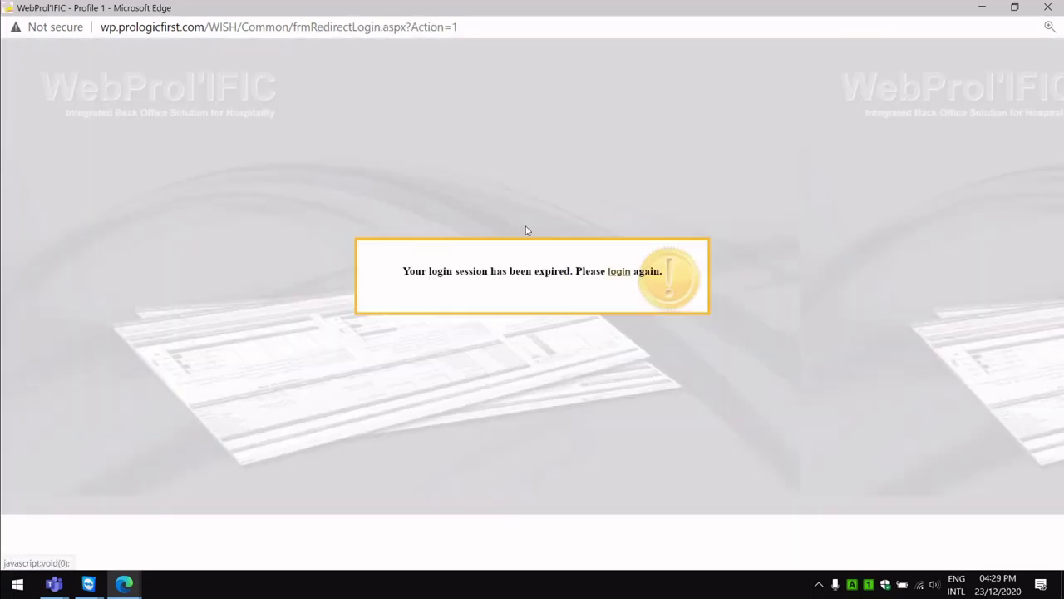
click(619, 272)
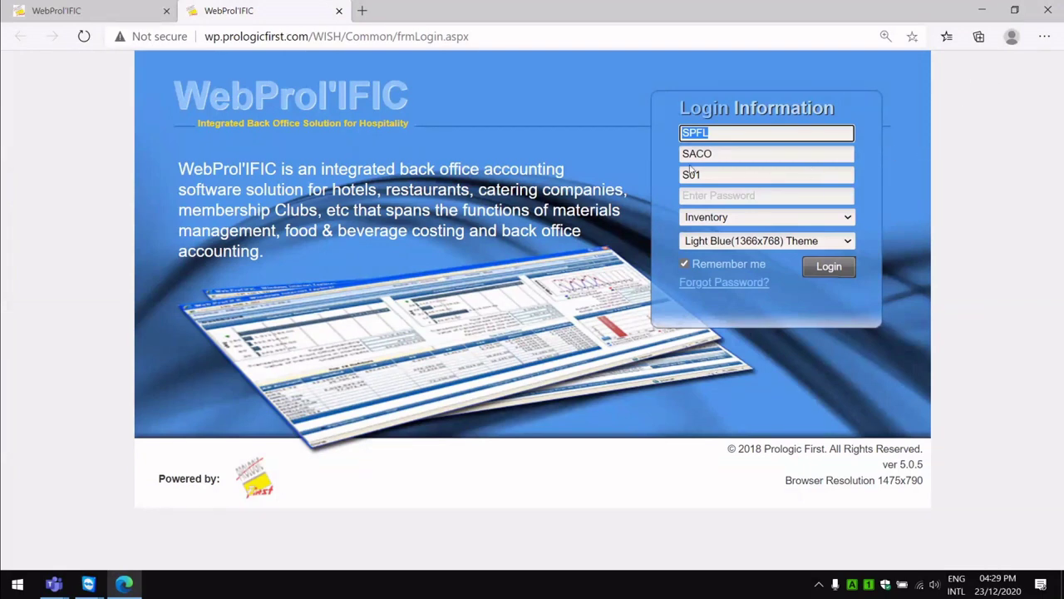
click(718, 134)
double_click(716, 151)
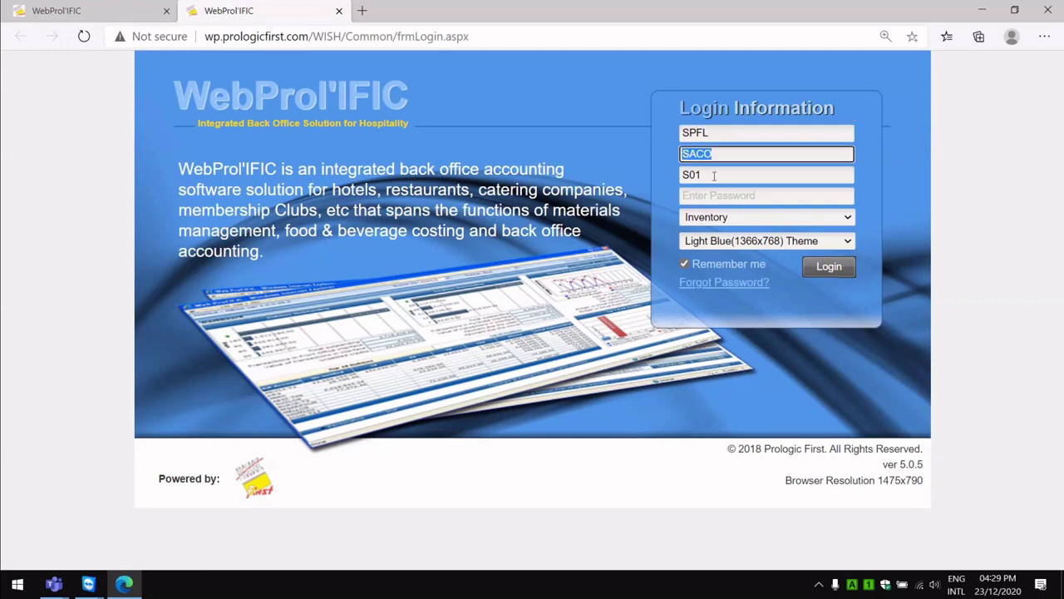
double_click(713, 172)
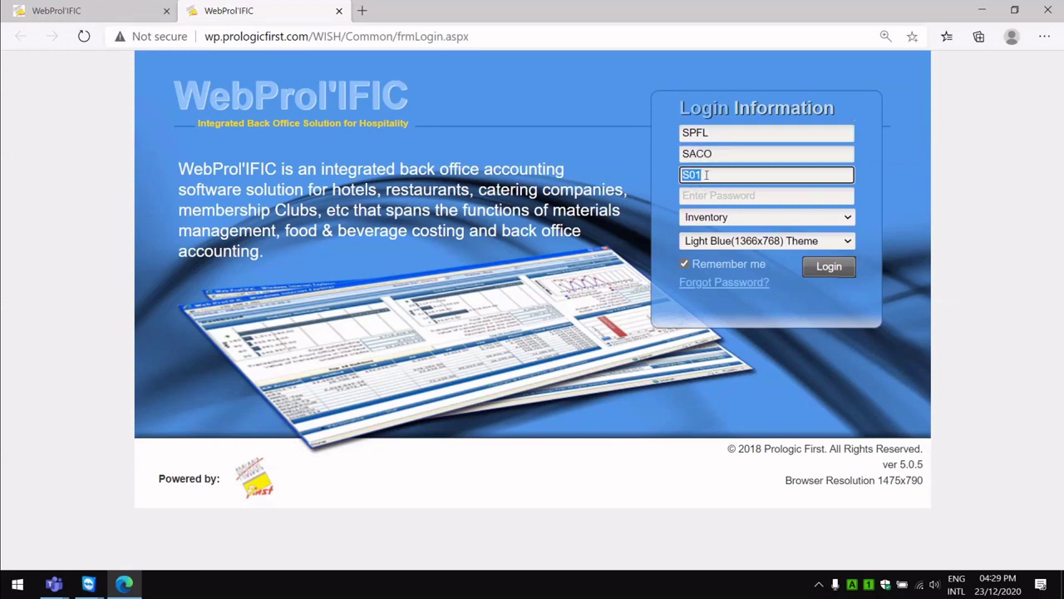
click(695, 195)
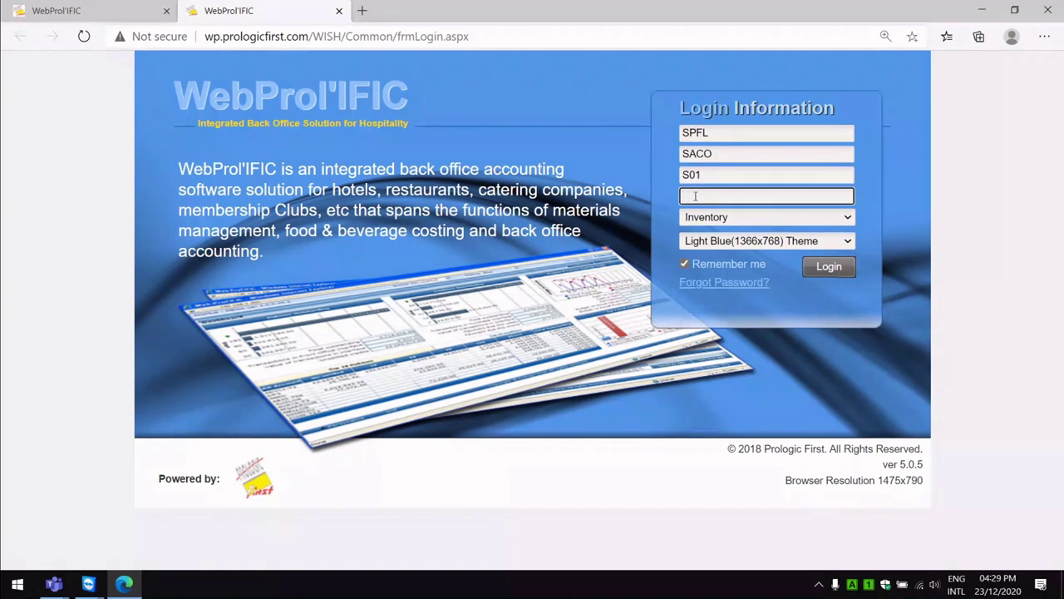
text(••••)
click(827, 268)
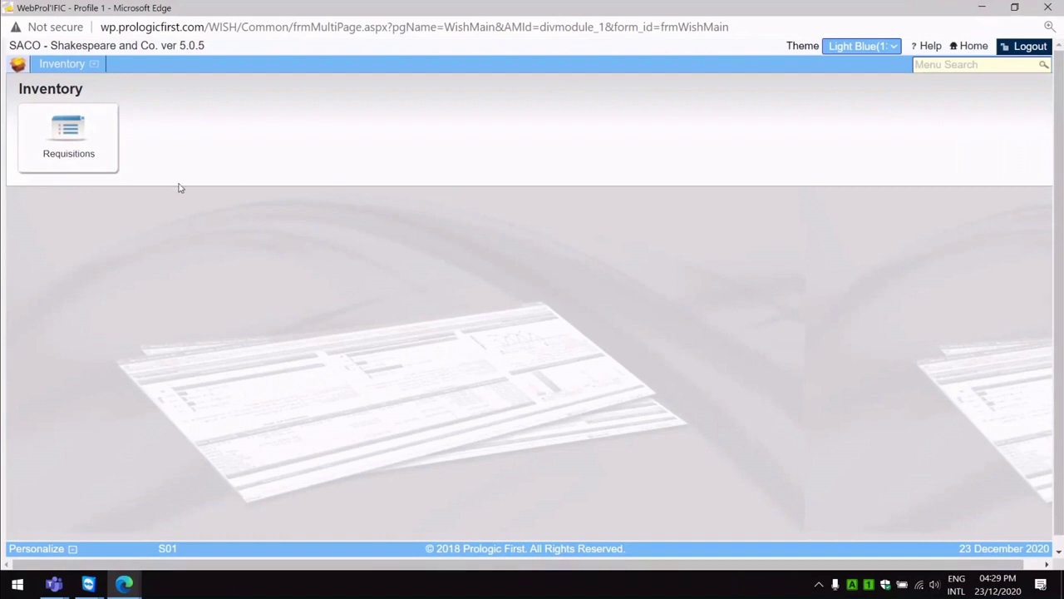
Open Requisitions in the Inventory module, add a new requisition and set its type to TQ, Stock Transfer Requisition.
click(71, 156)
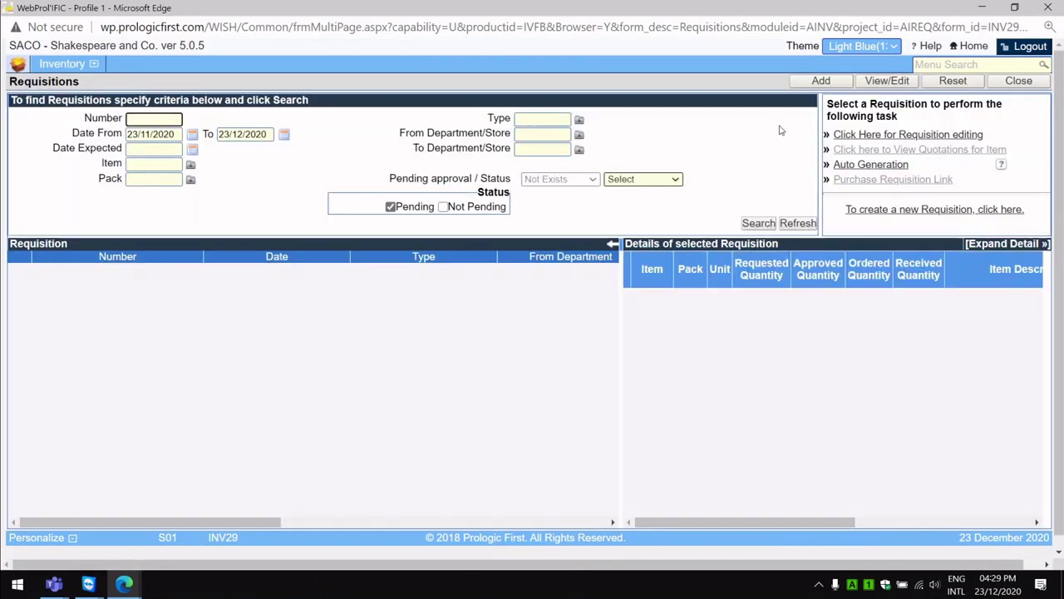
click(821, 81)
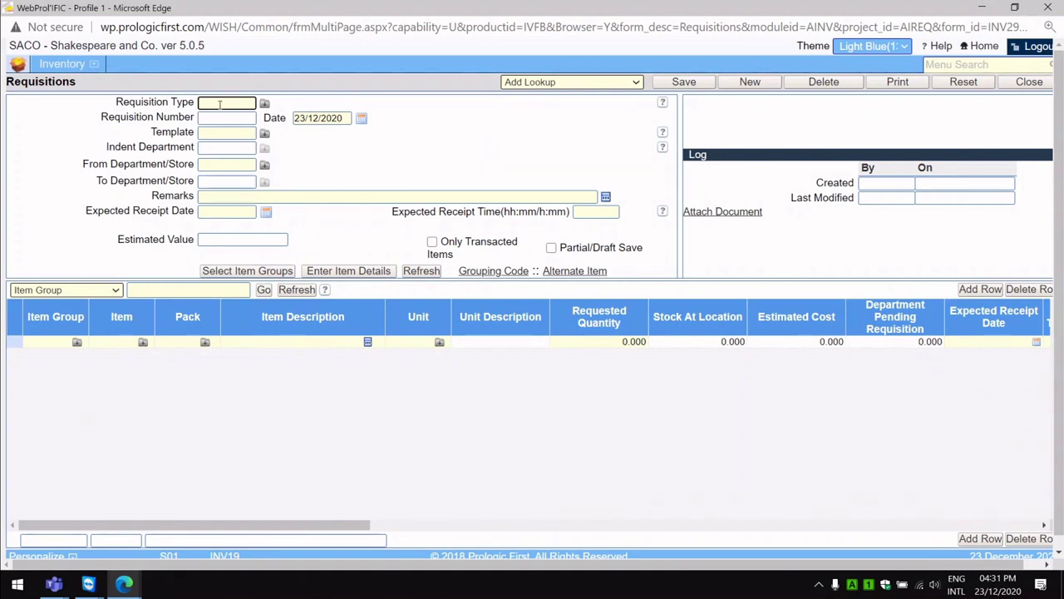
click(264, 103)
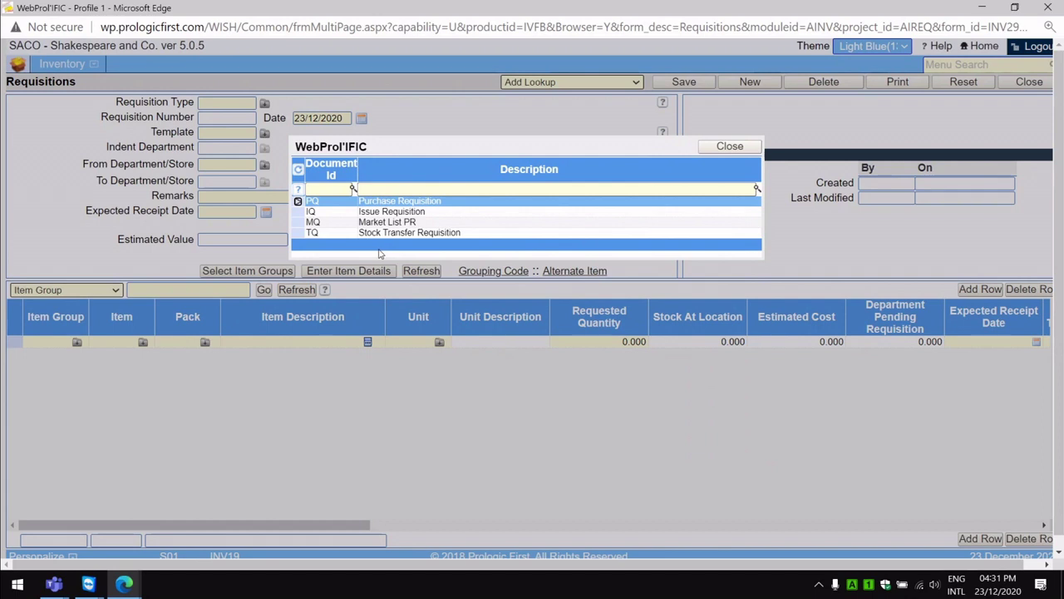
click(348, 233)
click(346, 232)
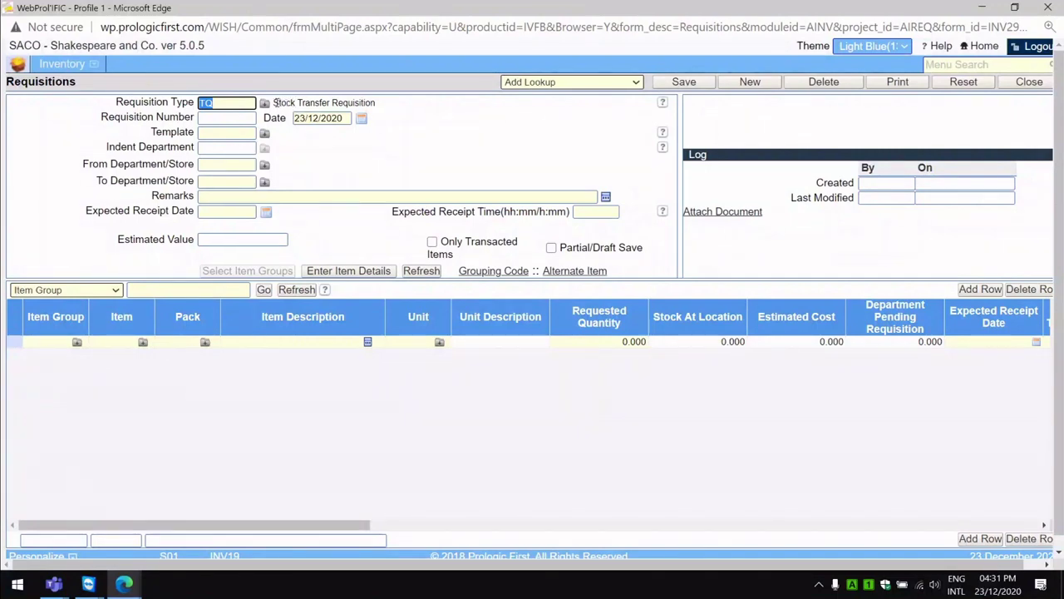
drag(273, 102, 383, 104)
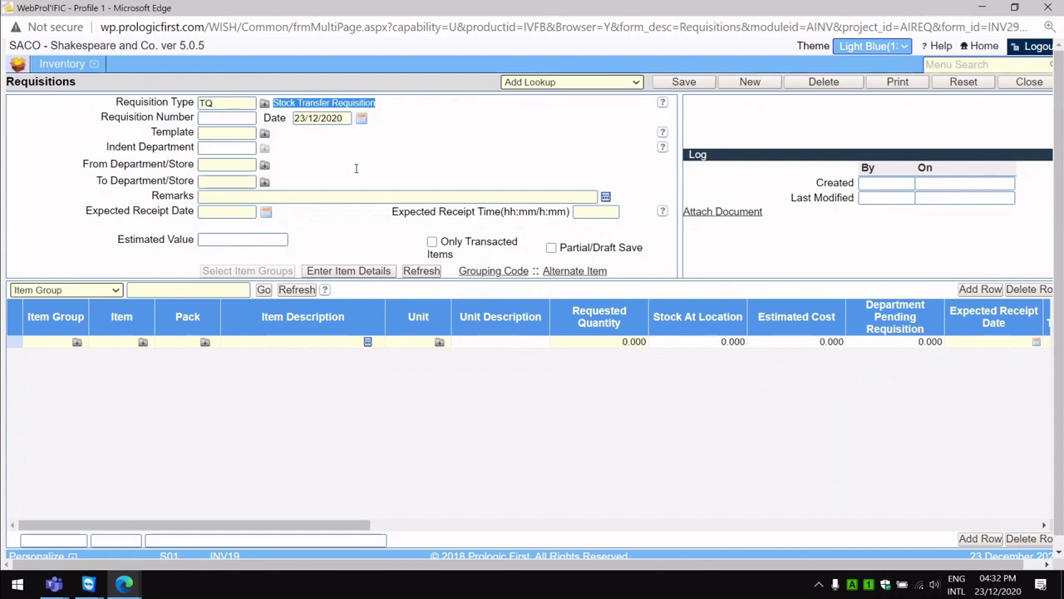
Set the requisition's template to BR01, Bar Request Form.
click(235, 103)
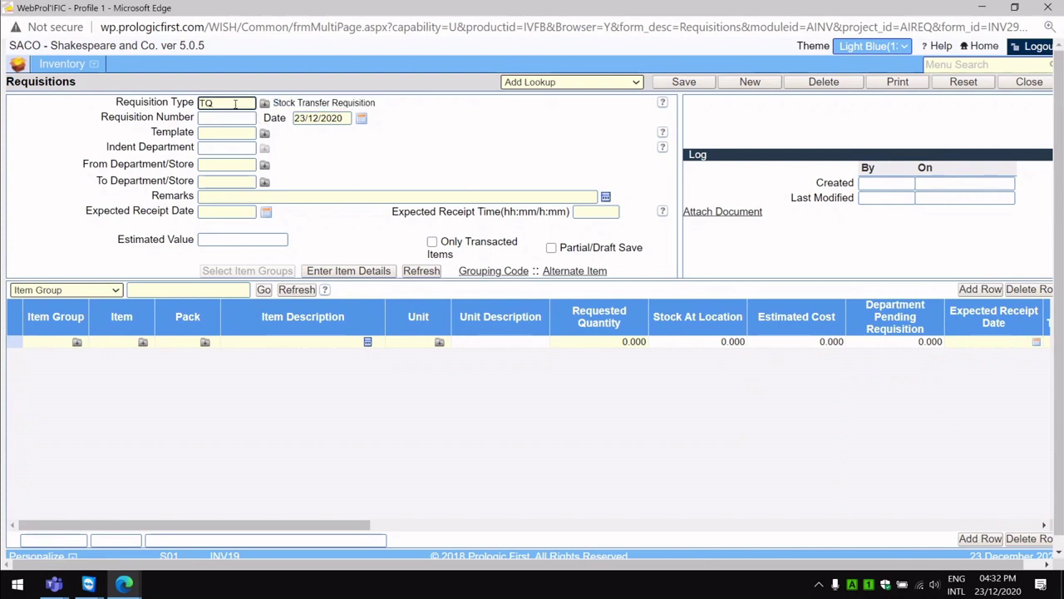
drag(226, 103, 196, 102)
key(Tab)
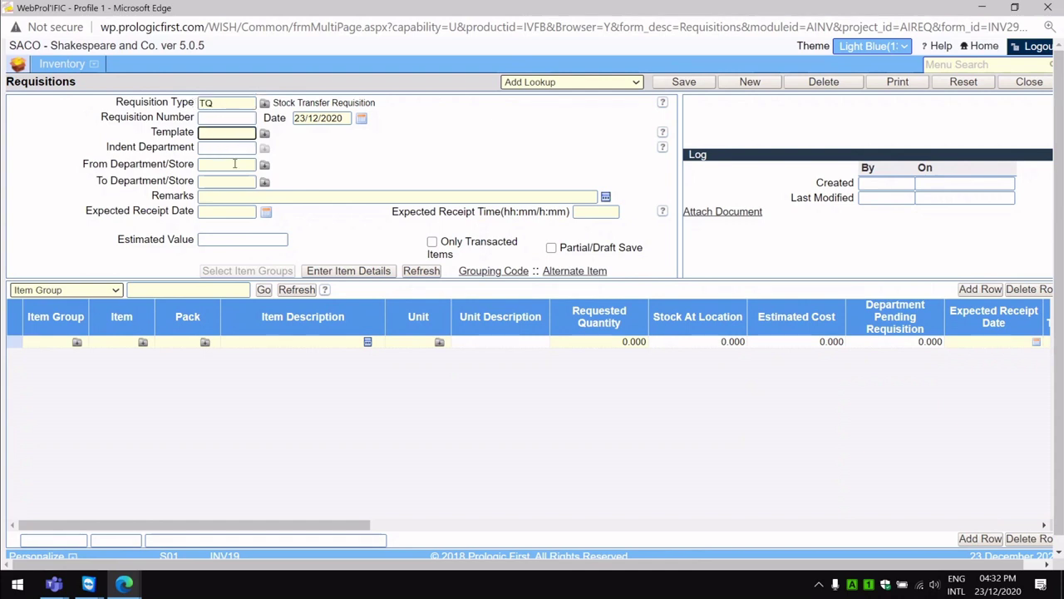
click(265, 133)
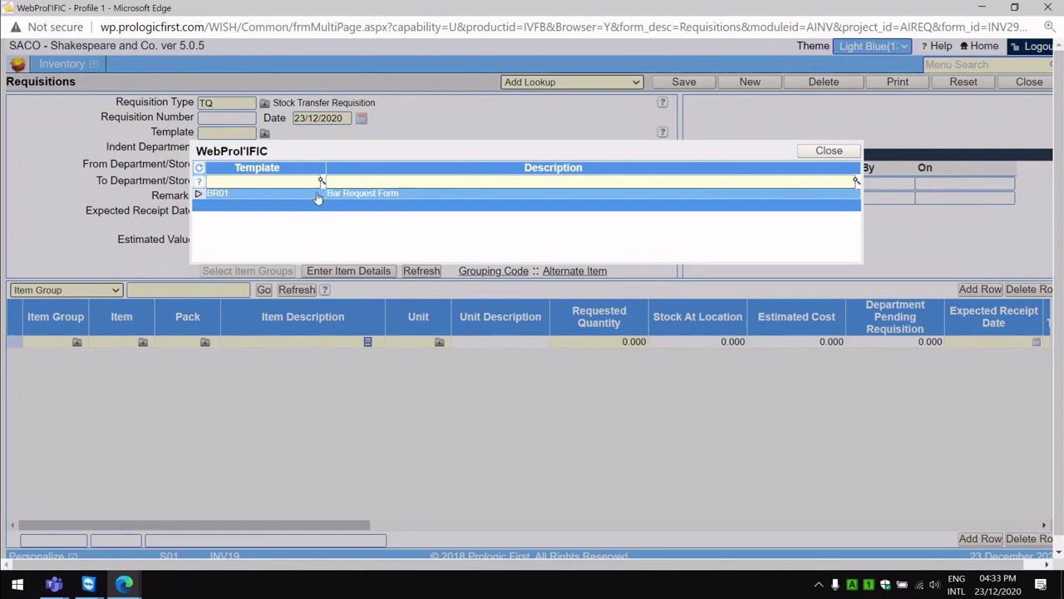
click(318, 196)
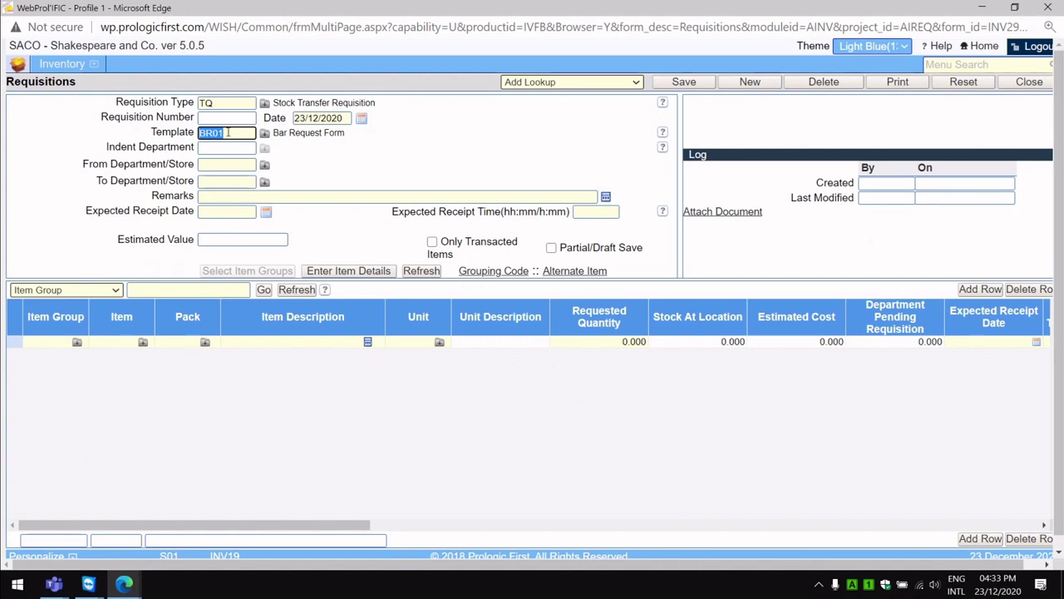
drag(231, 132, 187, 133)
click(230, 103)
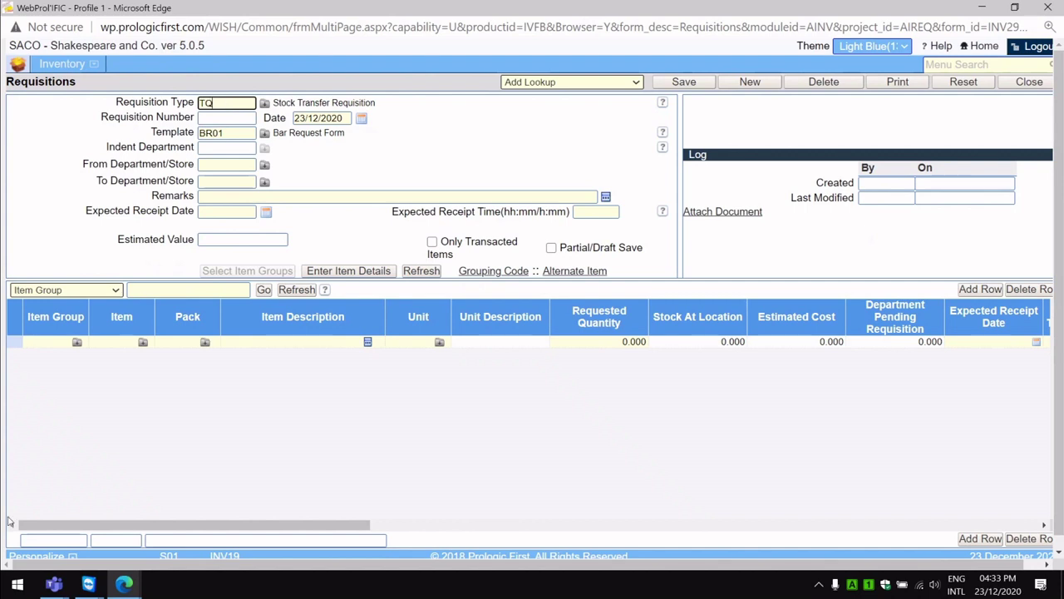
Open a blank Notepad document and enter "Food items" as the first line of a category list.
click(17, 584)
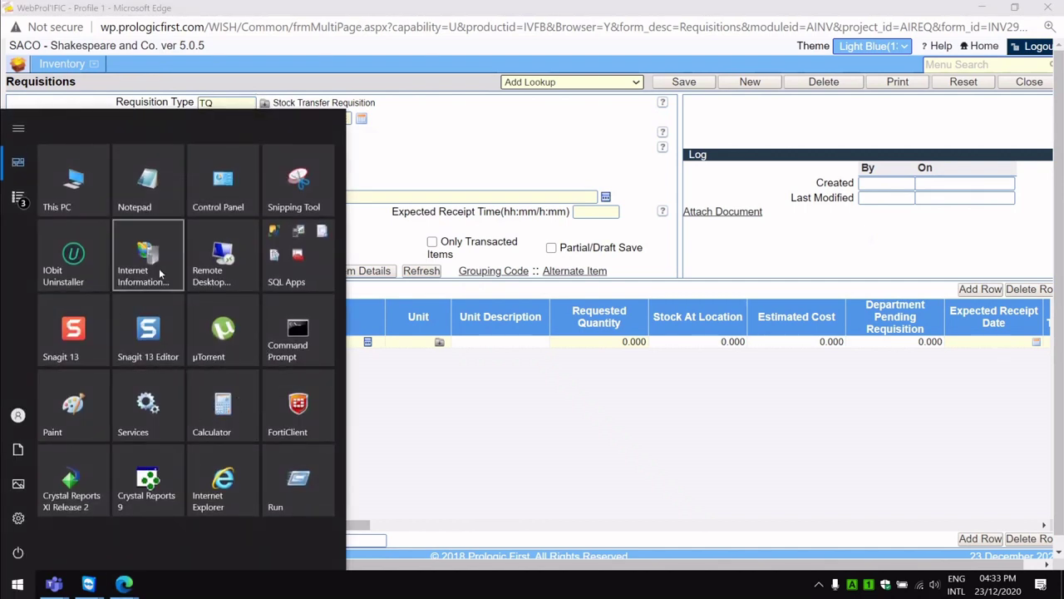
click(153, 181)
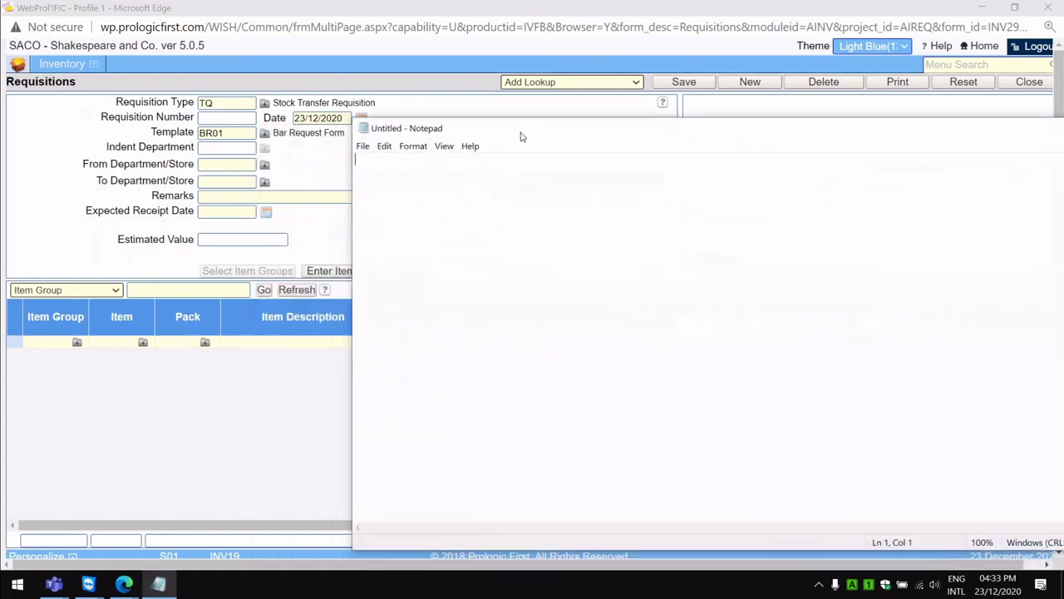
text(f00D)
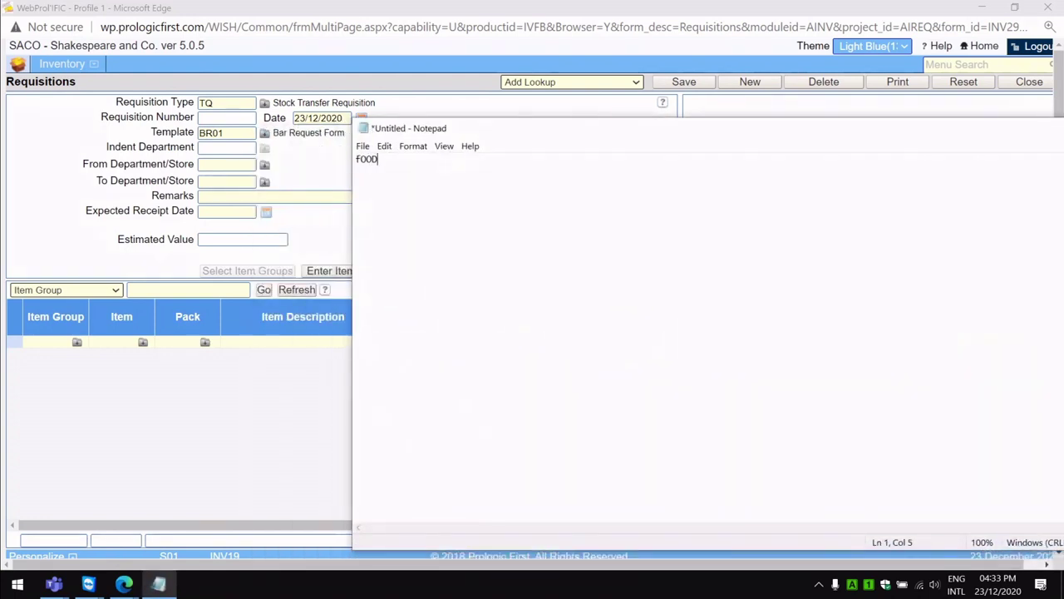
key(BackSpace)
key(BackSpace)
key(BackSpace)
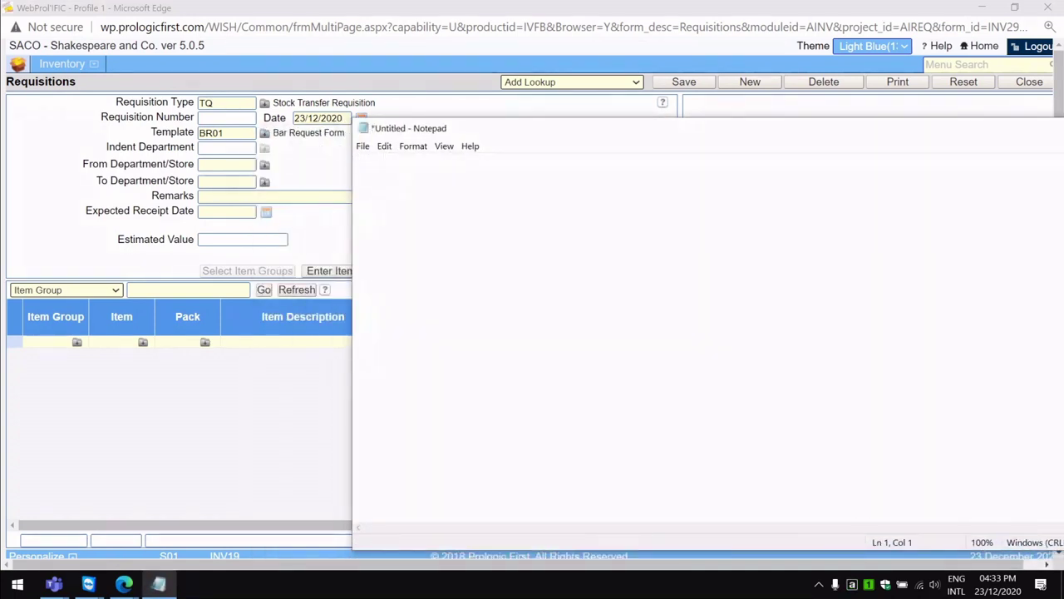
text(Food items )
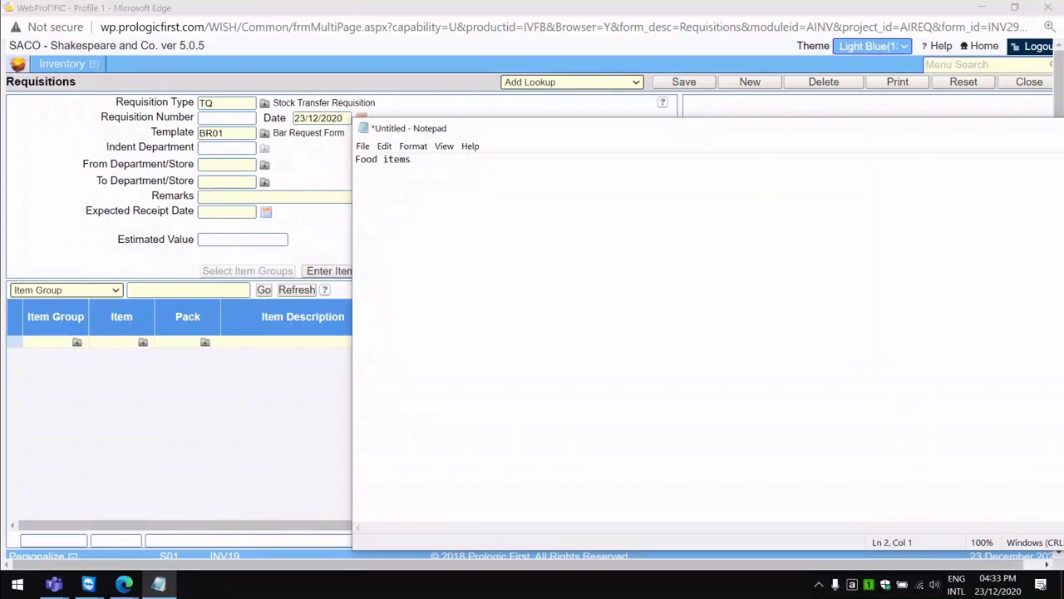
Add "beverage items", "General items" and "tobacco items" on separate lines below "Food items".
text(beverage )
text(items )
text(Gneral)
key(BackSpace)
key(BackSpace)
key(BackSpace)
key(BackSpace)
key(BackSpace)
text(eneral items)
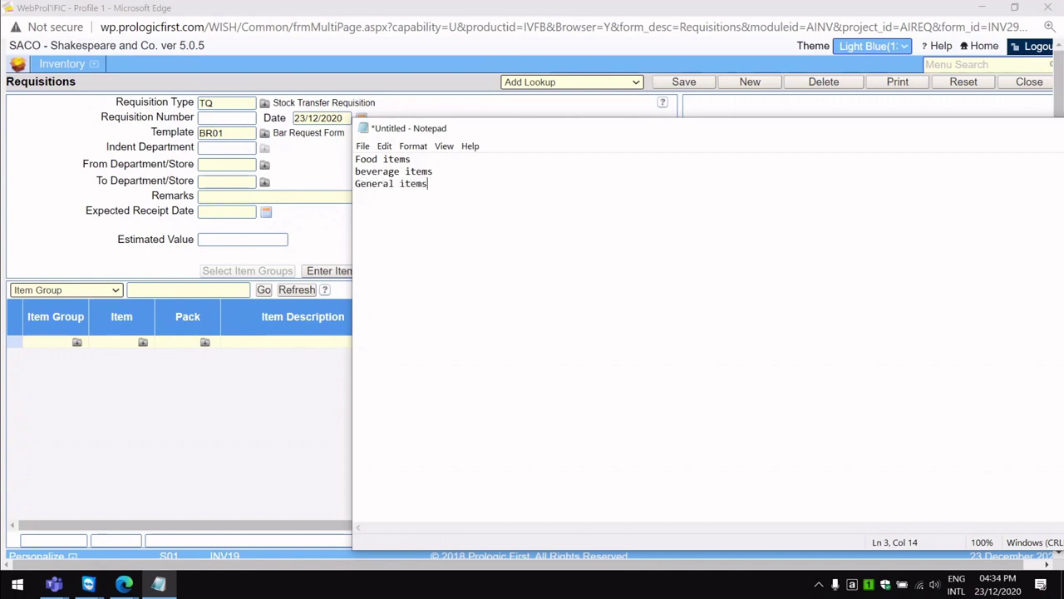
key(Return)
text(tobacco items)
Minimize the browser windows, open the Beverage Transfer req.xlsx workbook from the desktop in Excel and dismiss the Office activation wizard.
click(981, 7)
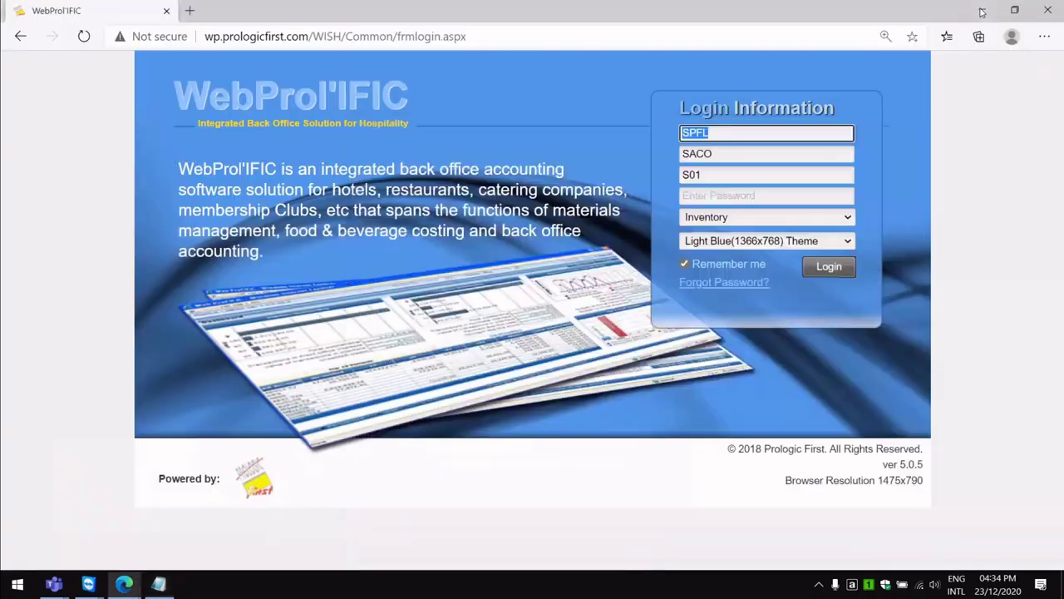
click(982, 7)
double_click(28, 246)
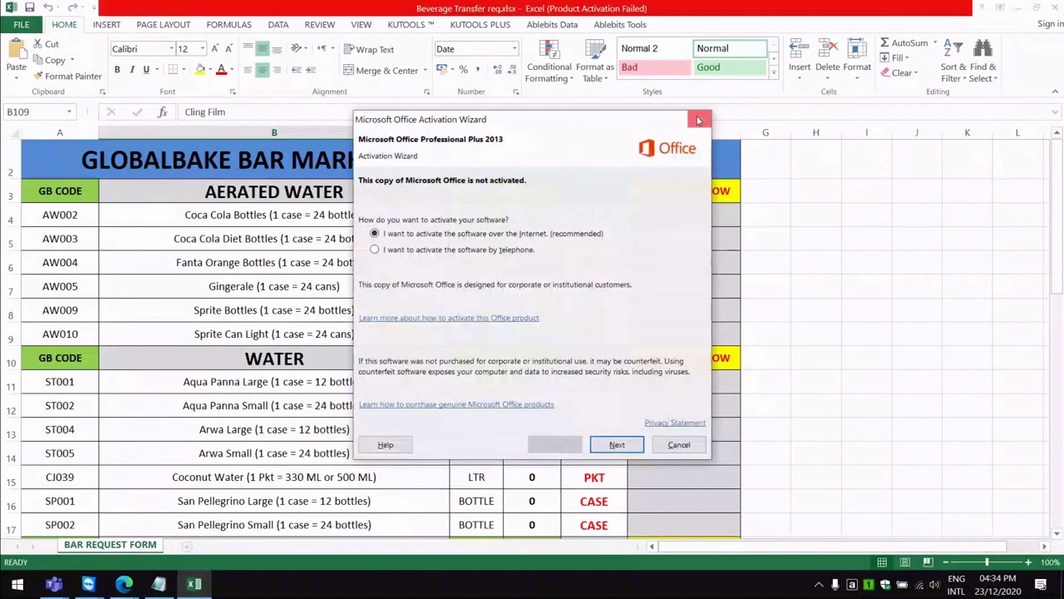
key(Escape)
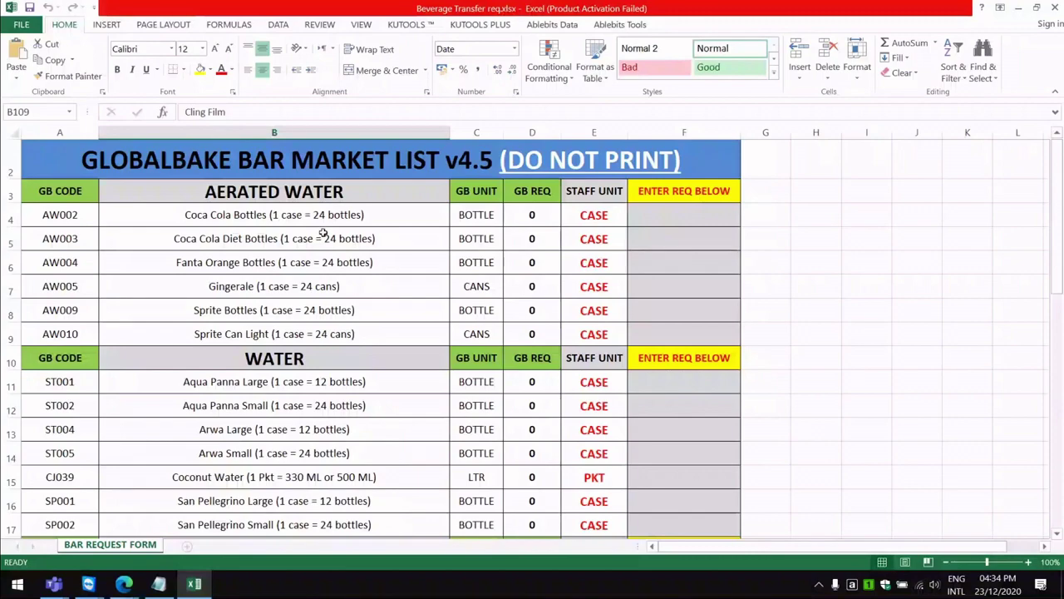
Review the item categories on the BAR REQUEST FORM sheet, from Aerated Water down to Shisha.
scroll(323, 233, down, 2)
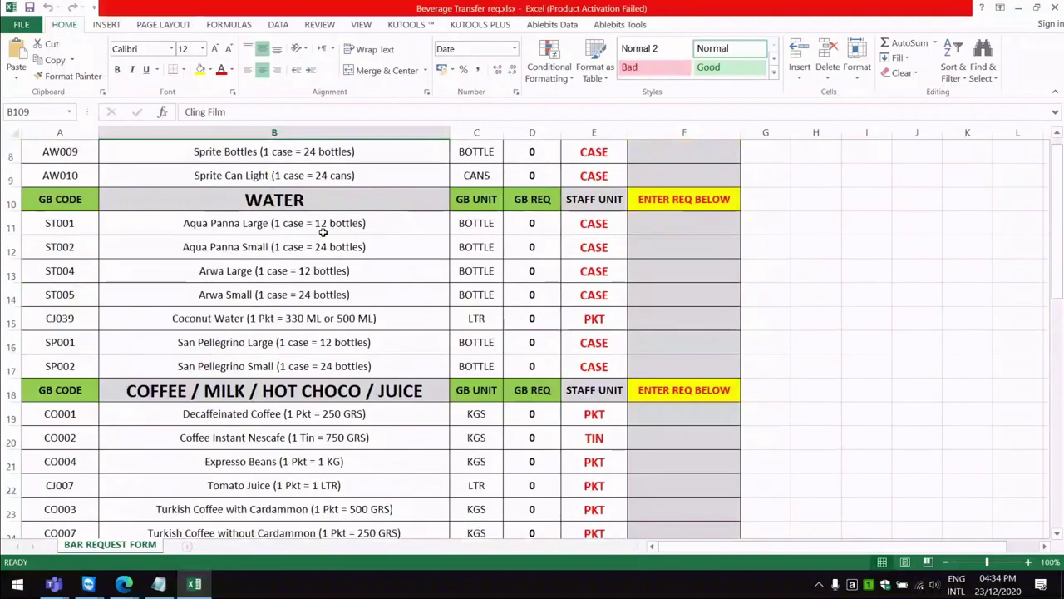
scroll(323, 234, up, 2)
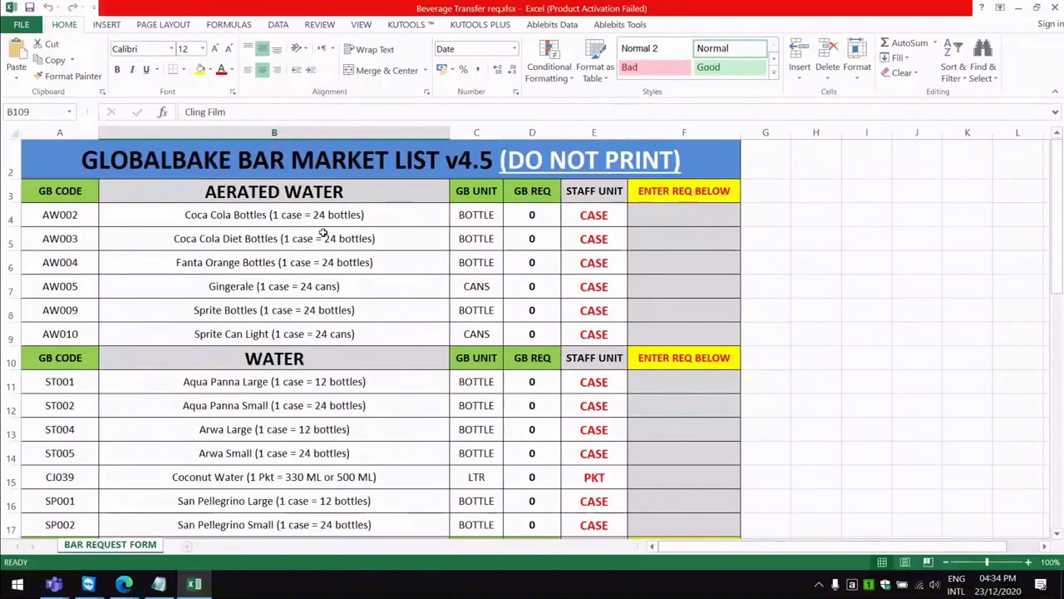
scroll(323, 233, down, 5)
scroll(324, 233, down, 13)
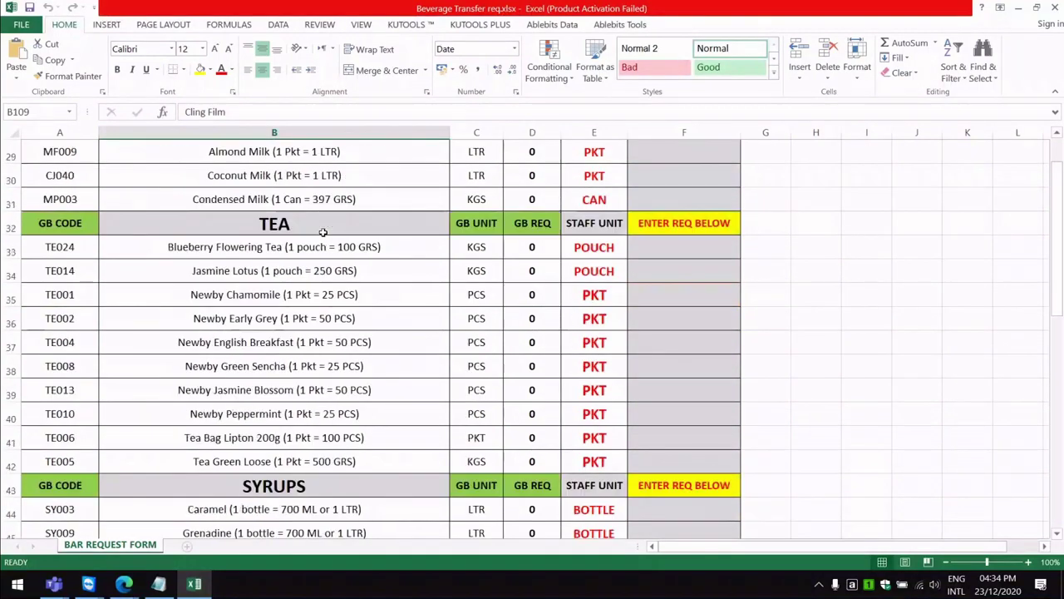
scroll(324, 233, down, 8)
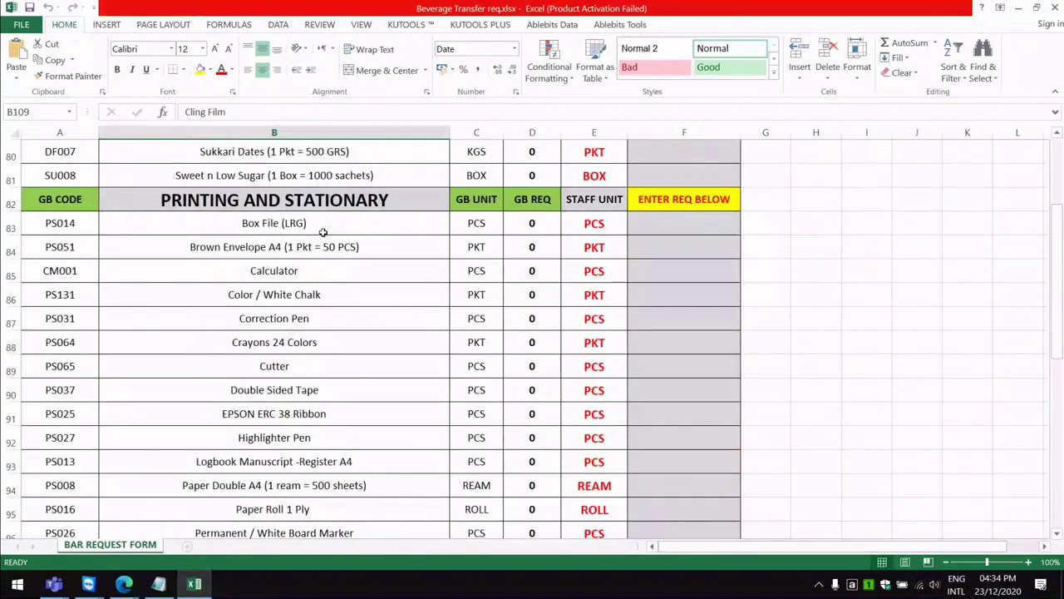
scroll(323, 233, down, 9)
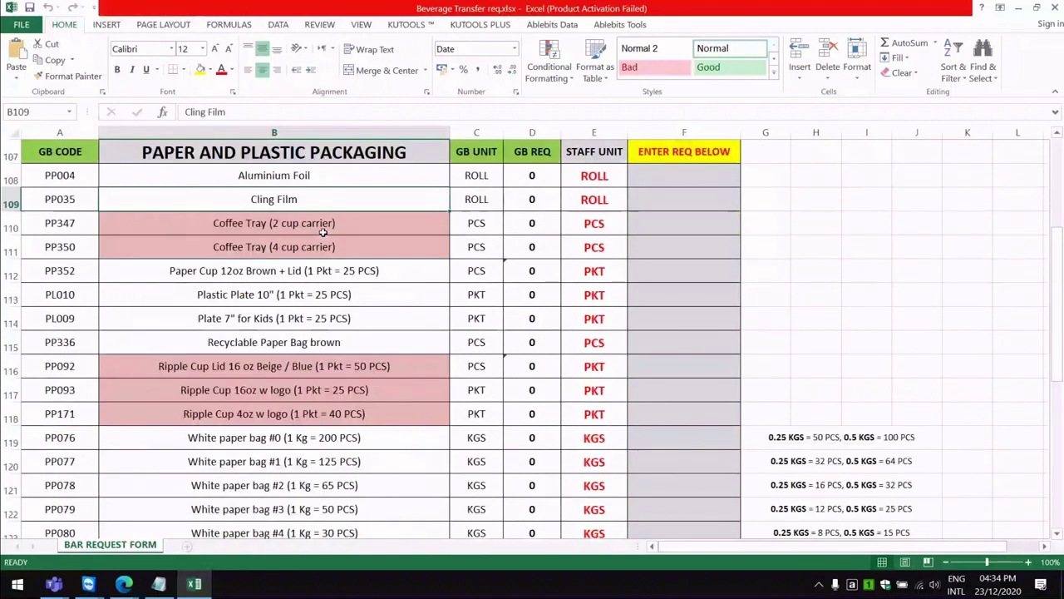
scroll(323, 233, down, 15)
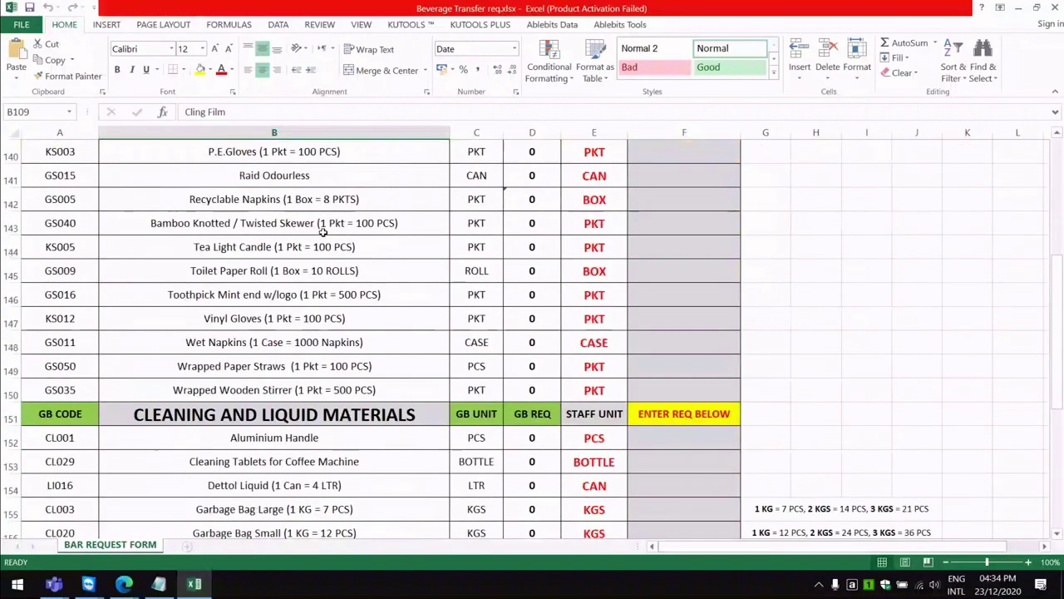
scroll(324, 233, down, 14)
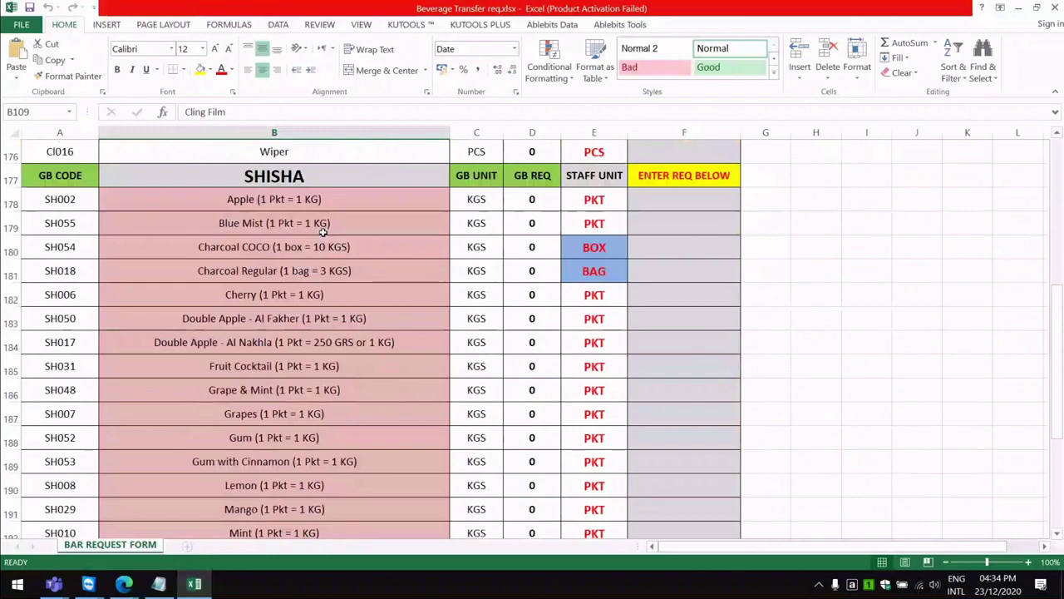
scroll(324, 233, down, 4)
scroll(323, 233, up, 15)
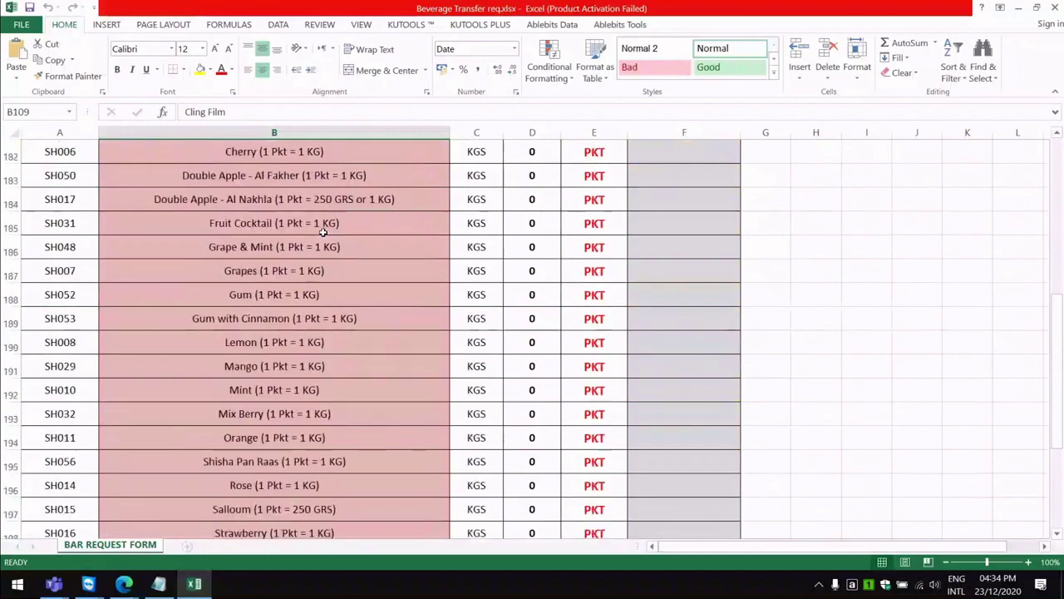
scroll(324, 233, up, 1)
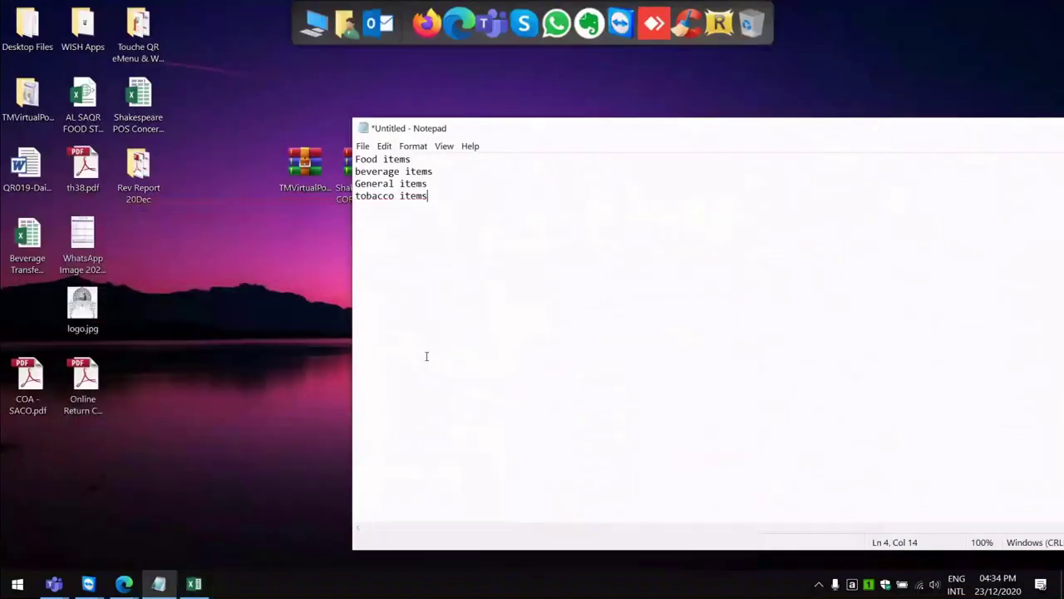
Switch back to the WebProl'IFIC requisition window and bring the Notepad category list in front of it.
mouse_move(126, 583)
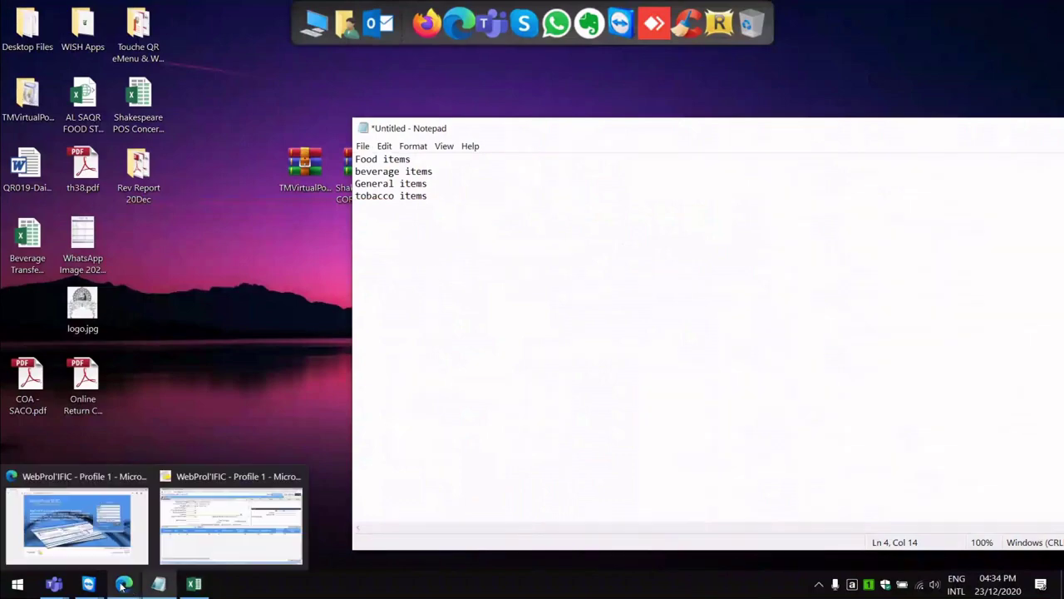
click(202, 539)
key(alt+Tab)
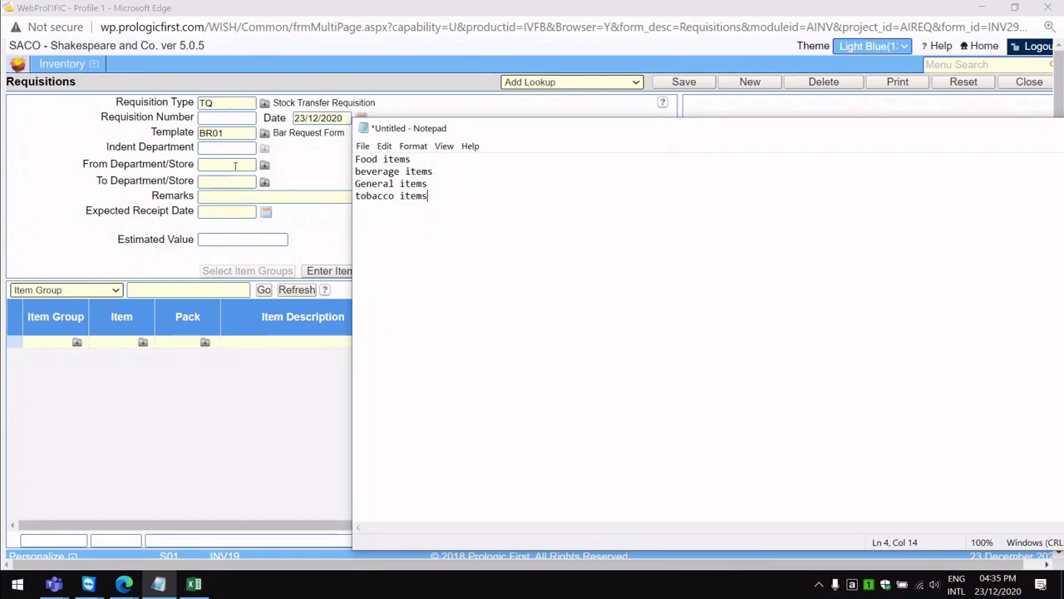
Set the requisition's From Department/Store to BS01, Al Saqr - Bev. Store, from the department lookup.
click(235, 166)
click(158, 133)
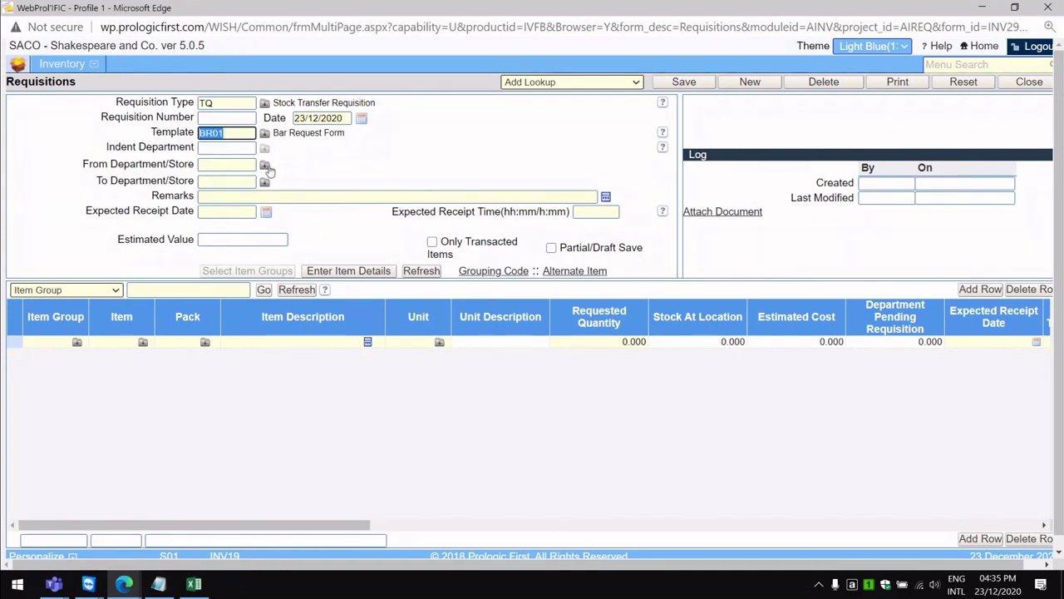
click(242, 164)
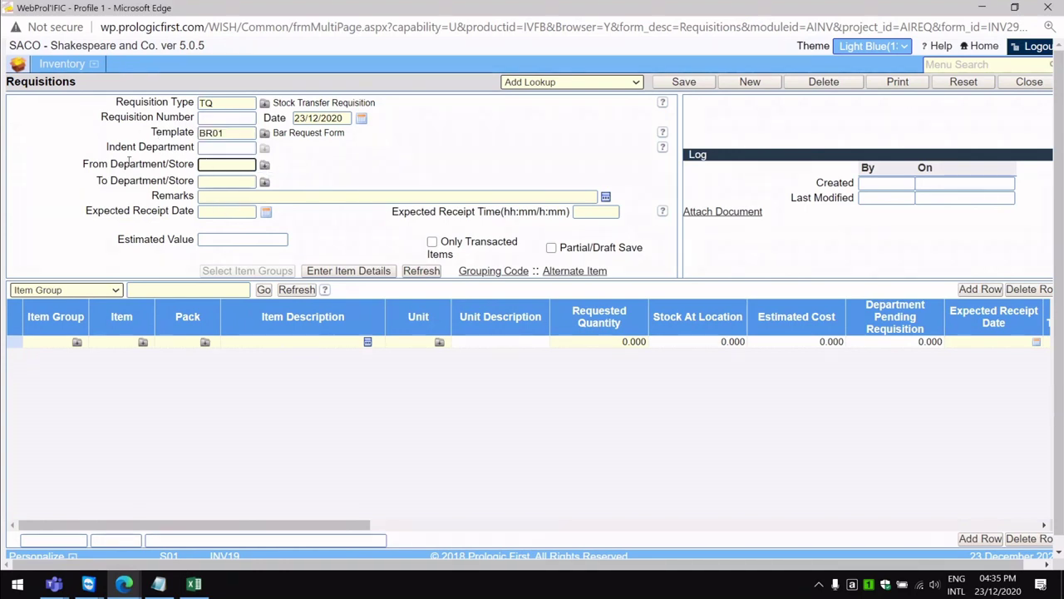
drag(83, 164, 169, 165)
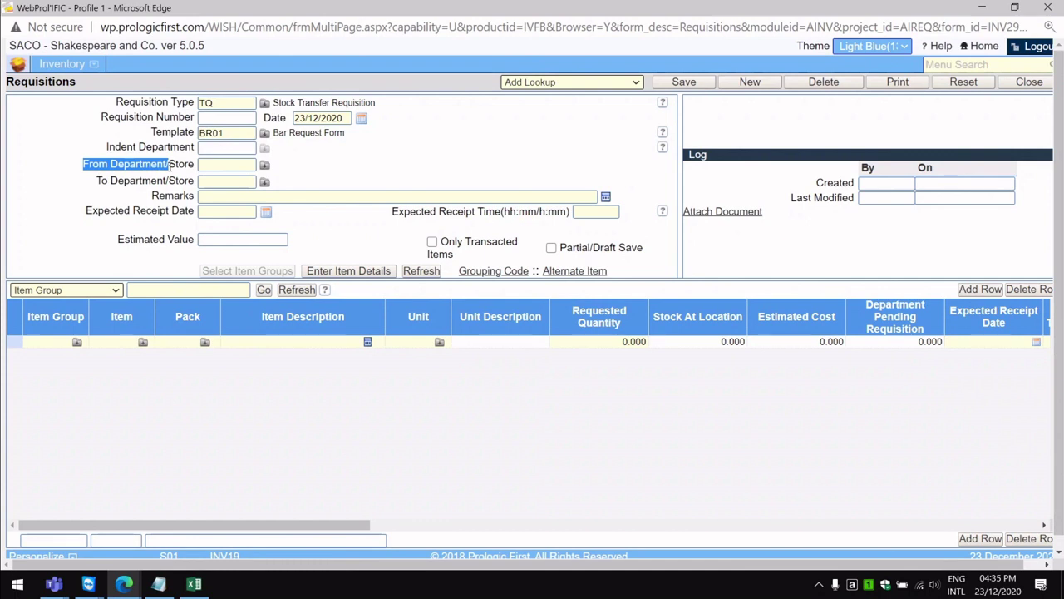
click(223, 163)
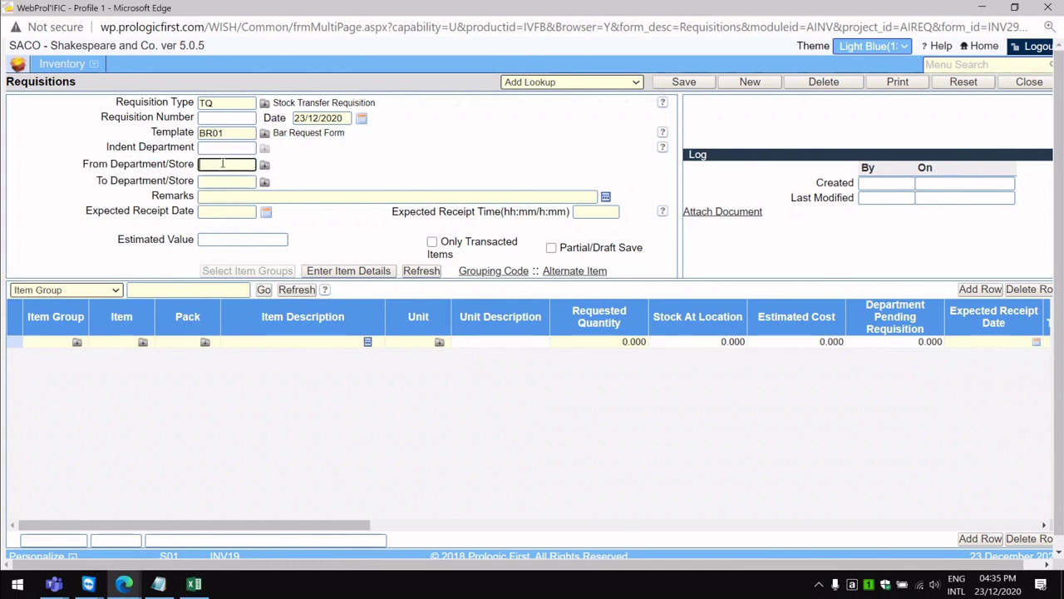
click(265, 167)
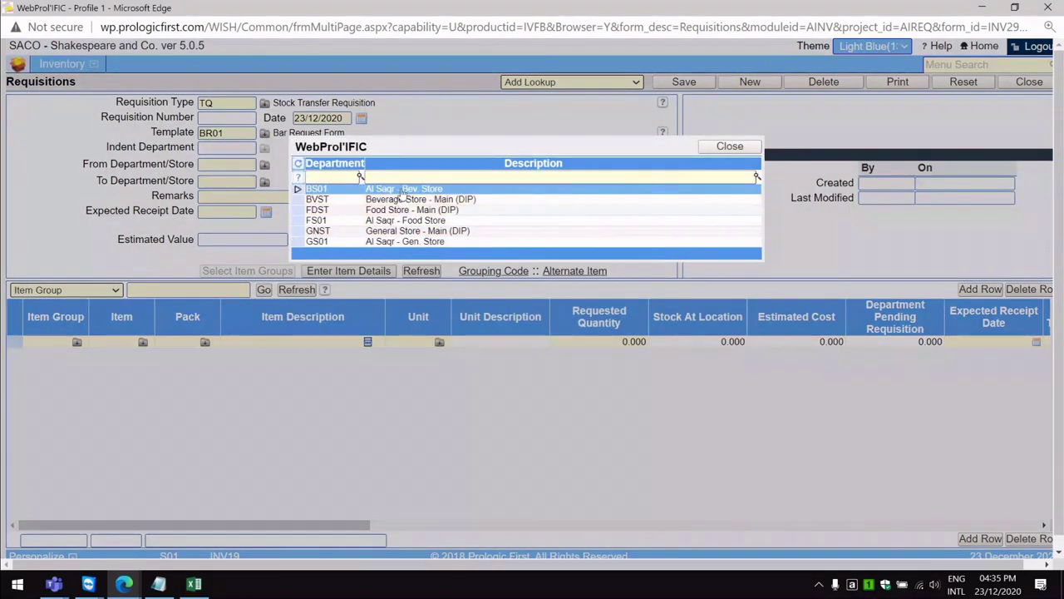
click(401, 191)
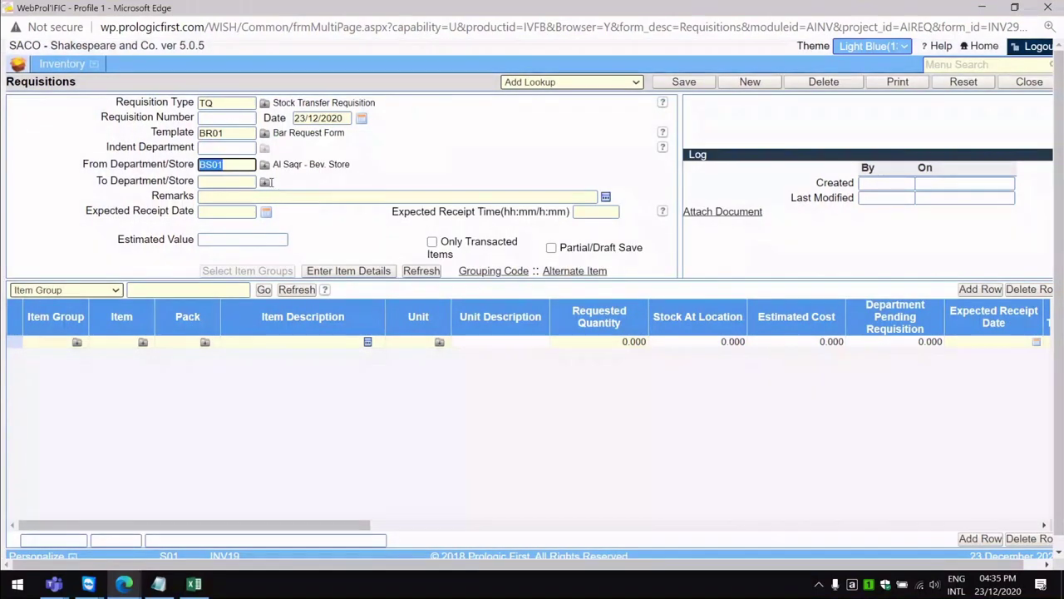
Set the To Department/Store to BVST, Beverage Store - Main (DIP), filtering descriptions by "b", and load the template's item details.
click(266, 181)
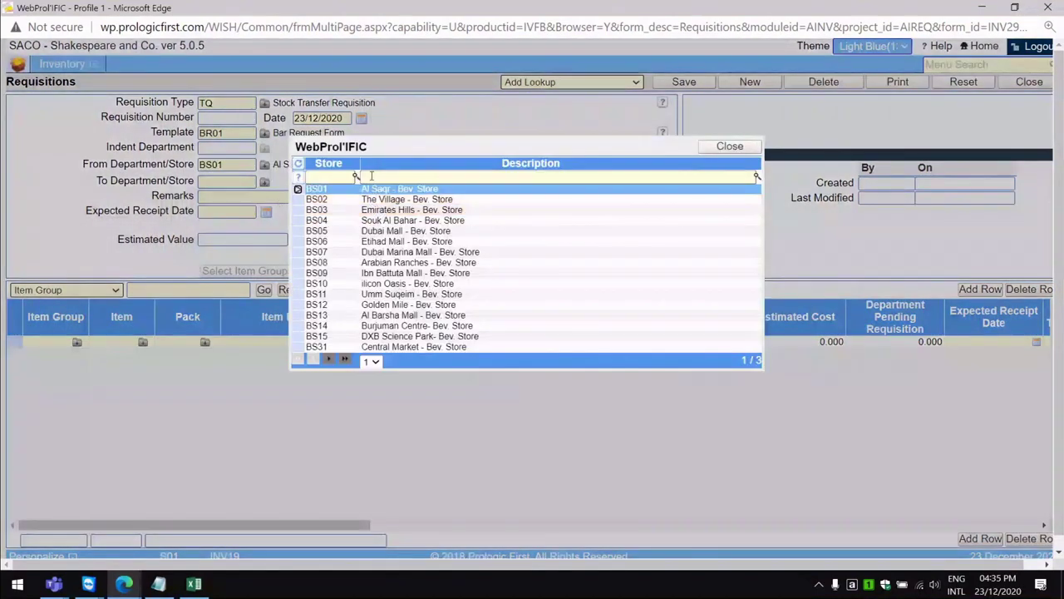
click(371, 175)
text(b)
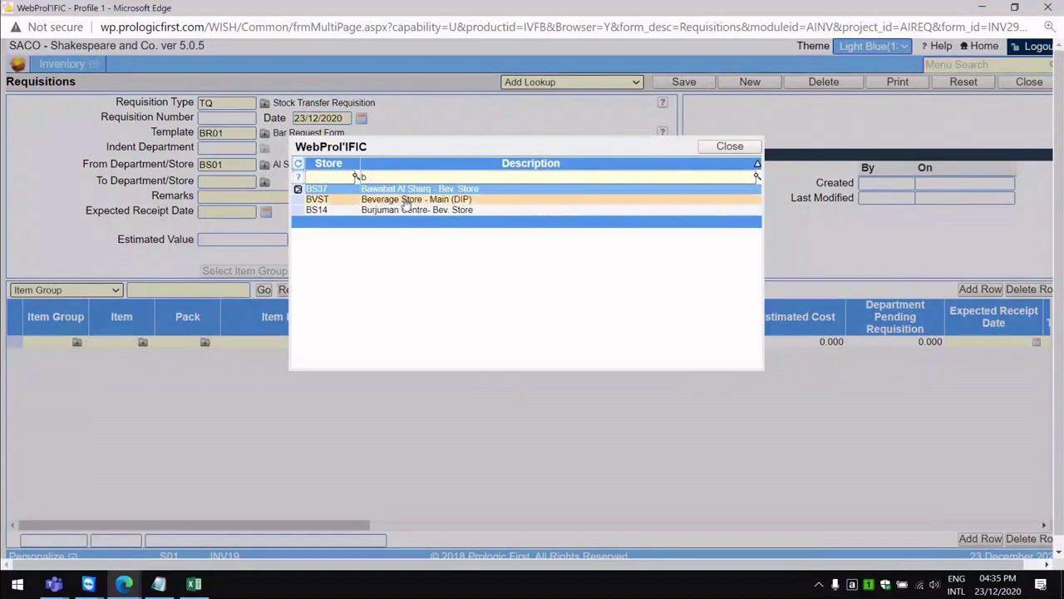
click(404, 202)
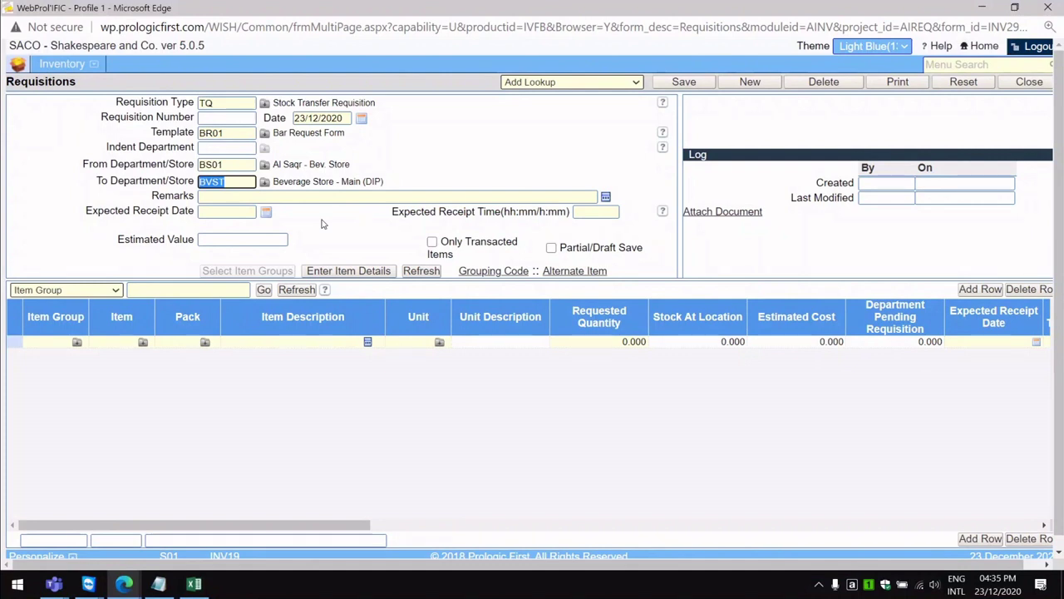
click(328, 215)
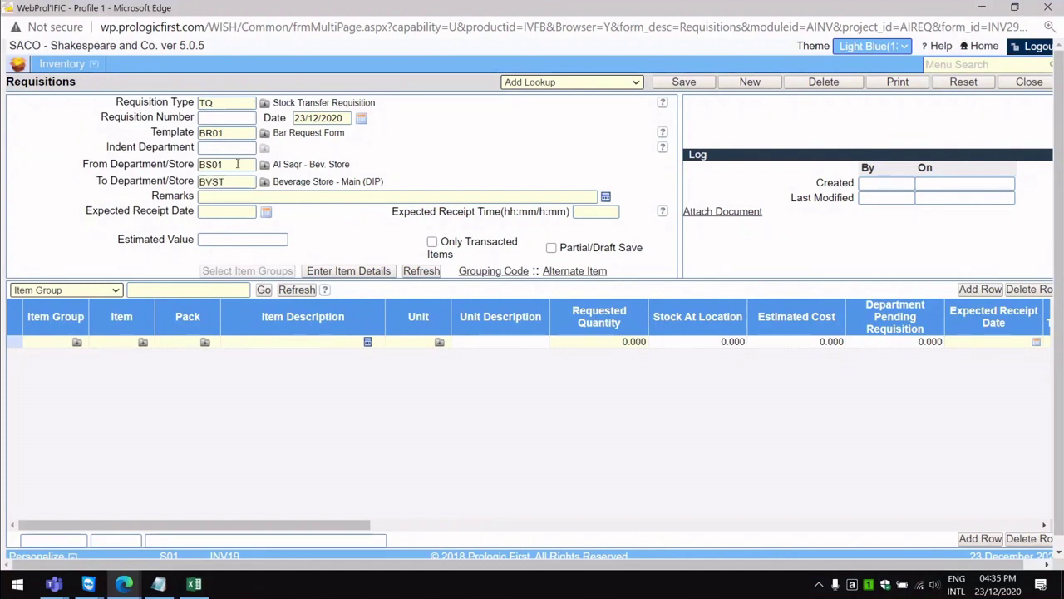
click(354, 273)
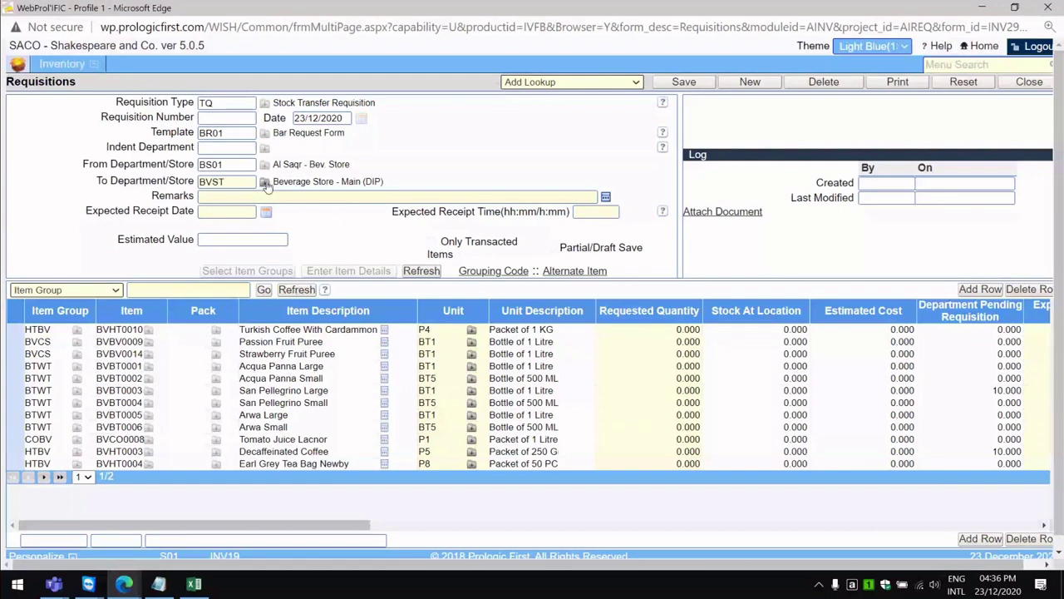
In the Notepad list, append store codes FDST to Food, BVST to beverage, GNST to General and TBST to tobacco items, and move the window aside.
drag(234, 164, 190, 163)
double_click(226, 181)
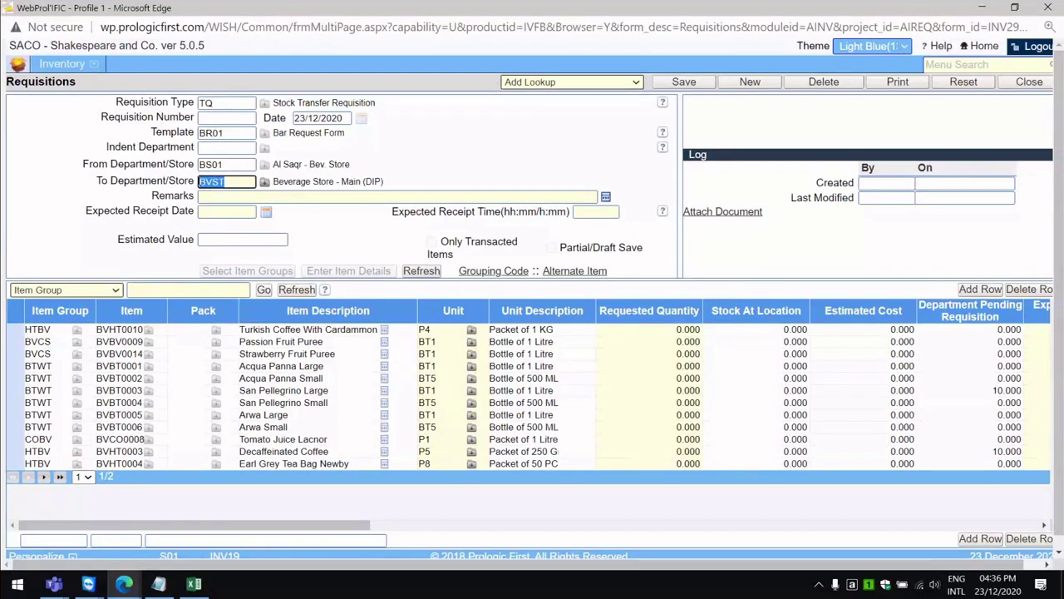
click(158, 584)
click(482, 159)
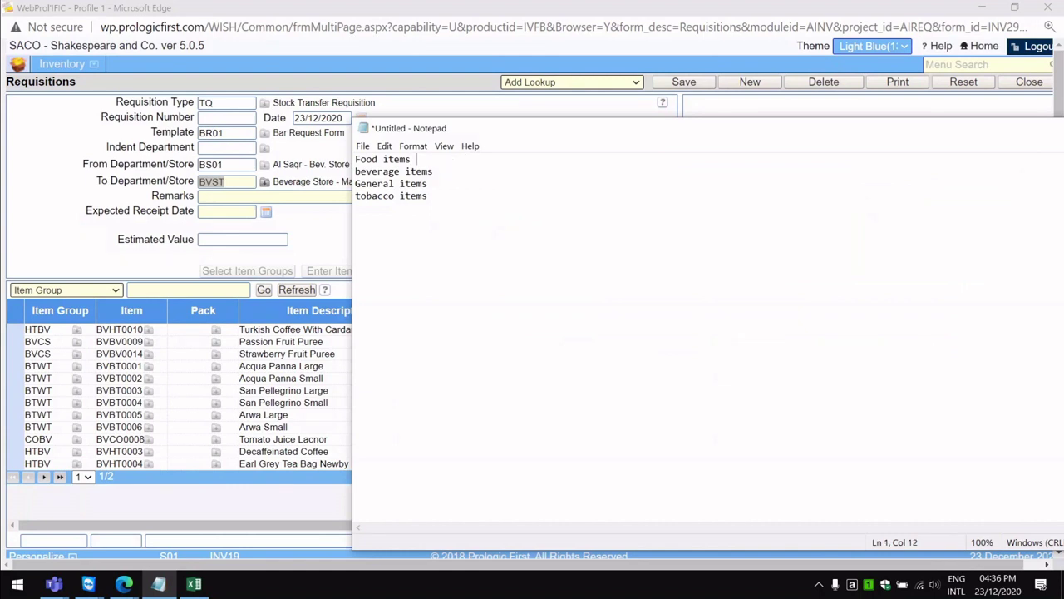
key(Caps_Lock)
text(- FDST)
text(-)
text( BVST)
click(427, 183)
text(- GNST)
click(428, 195)
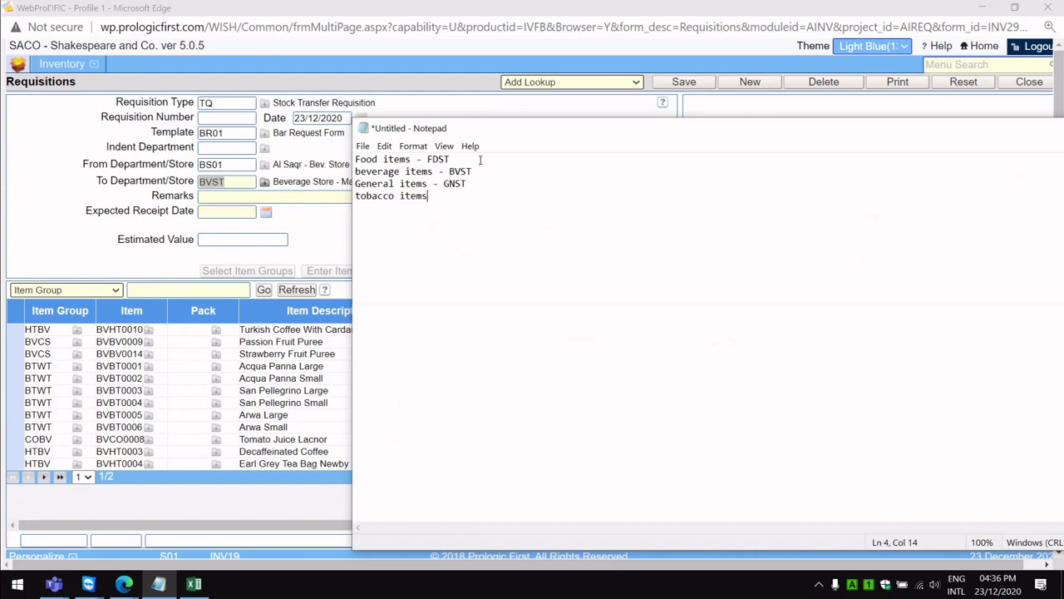
text(- TBST)
drag(461, 132, 578, 128)
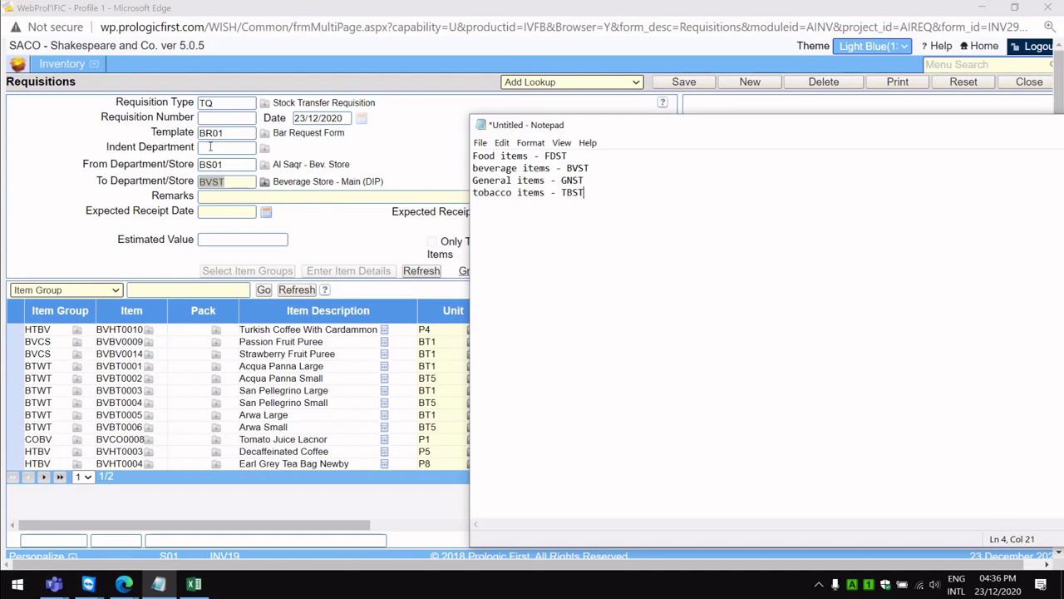
Review the requisition's template and From Department/Store codes alongside the Notepad list of store codes.
click(212, 133)
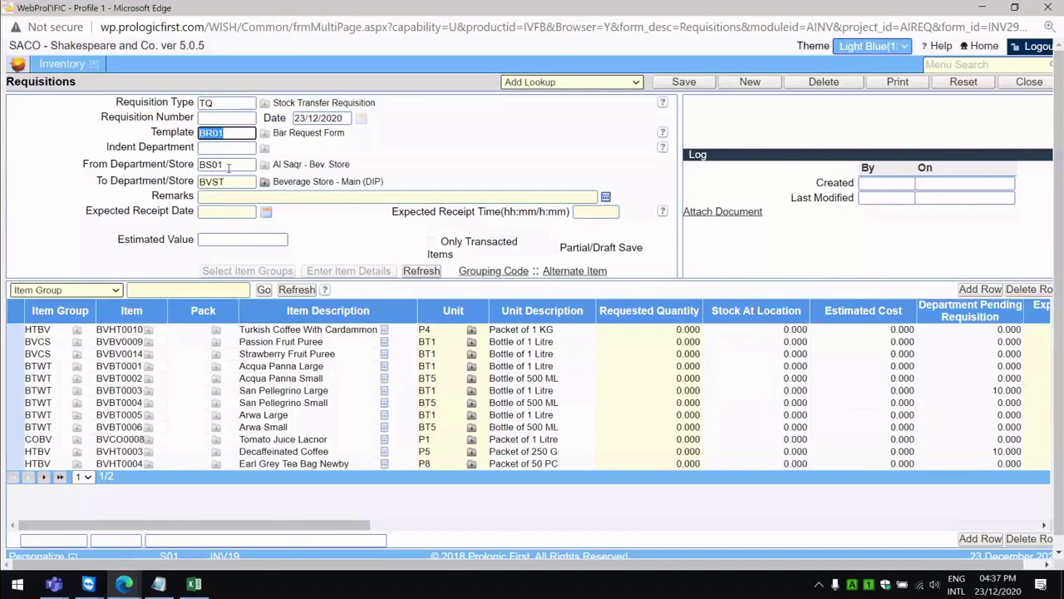
click(159, 584)
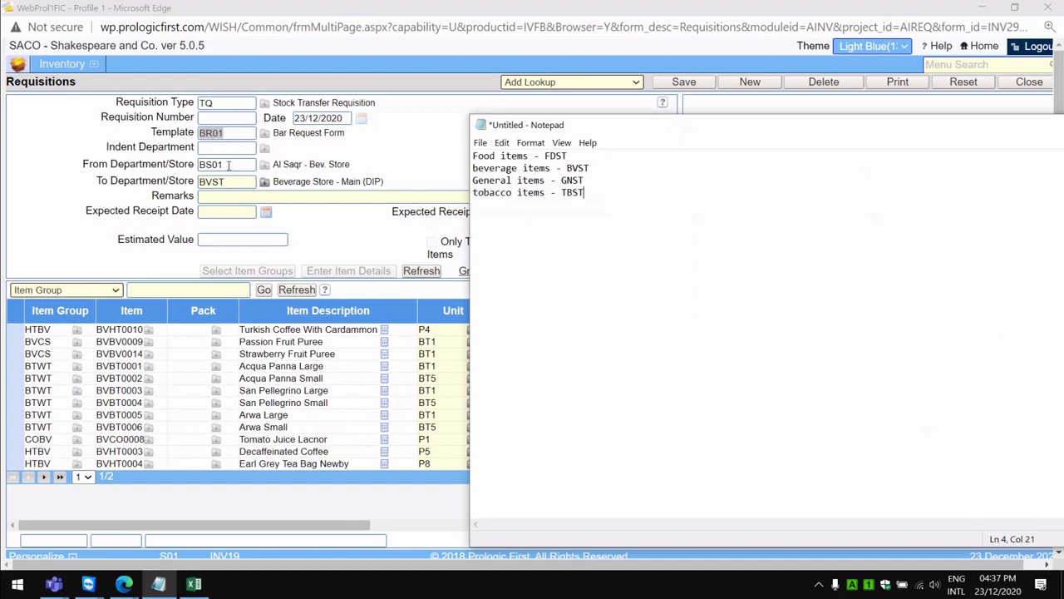
click(229, 165)
drag(228, 165, 193, 164)
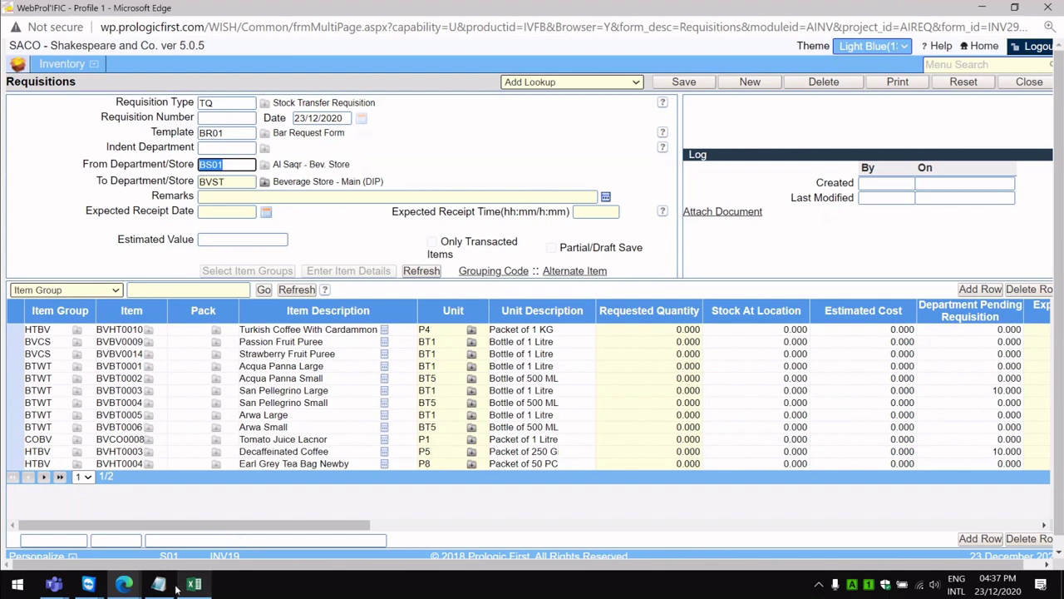
click(124, 584)
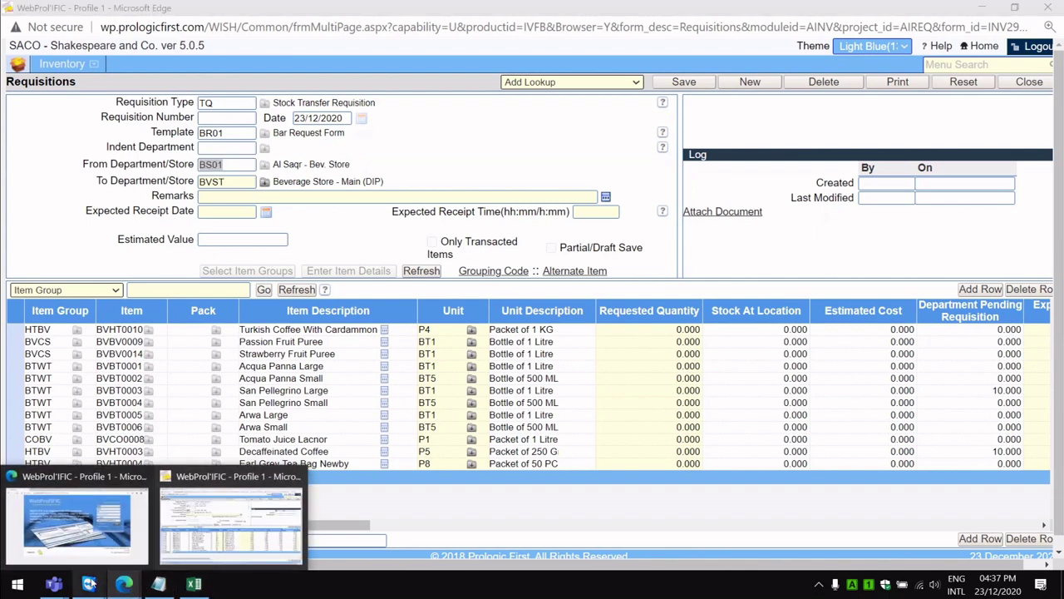
click(160, 585)
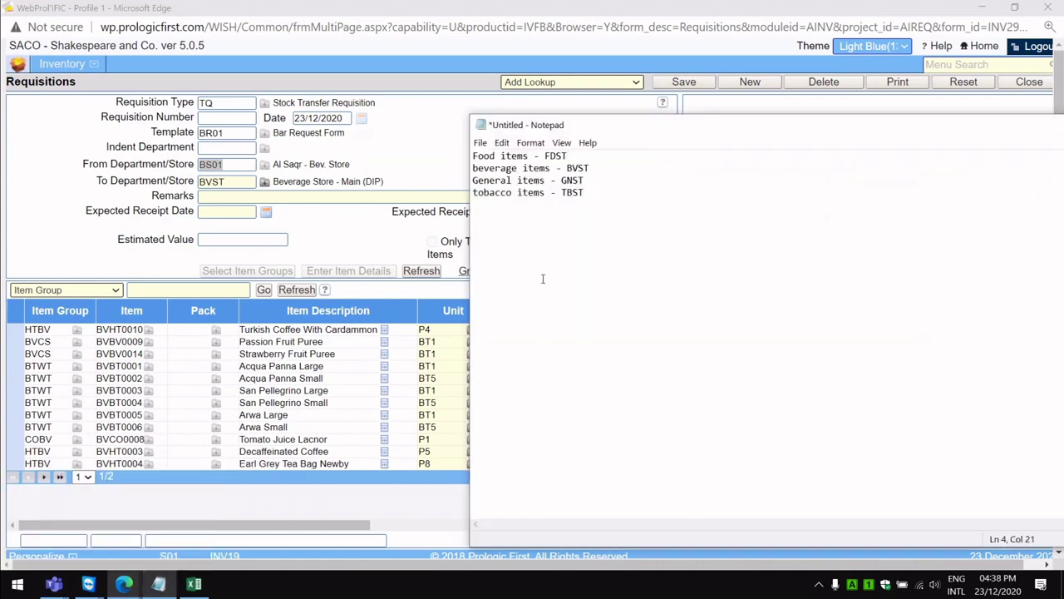
click(324, 209)
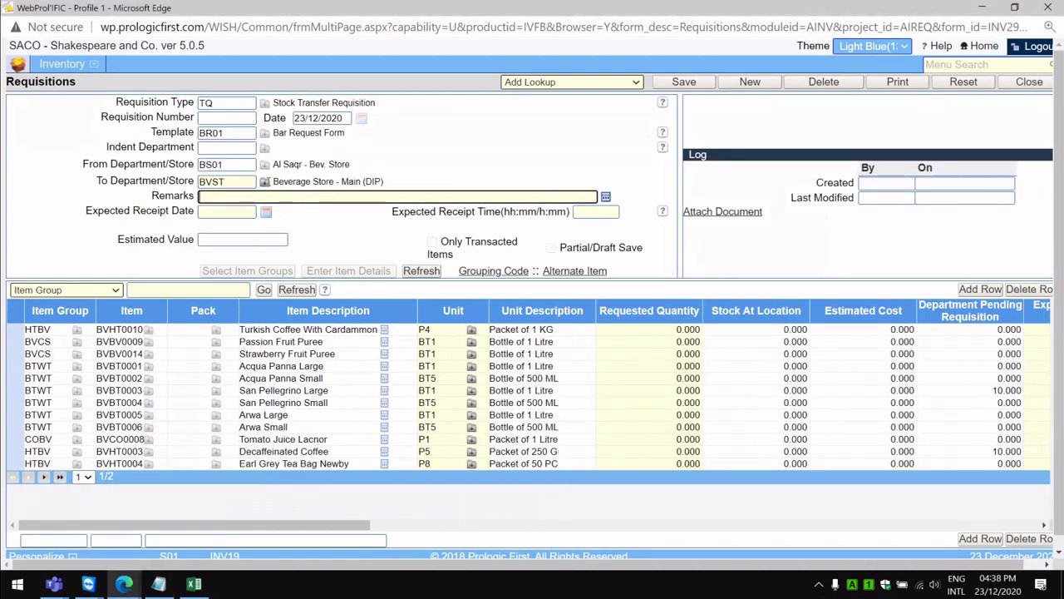
click(241, 164)
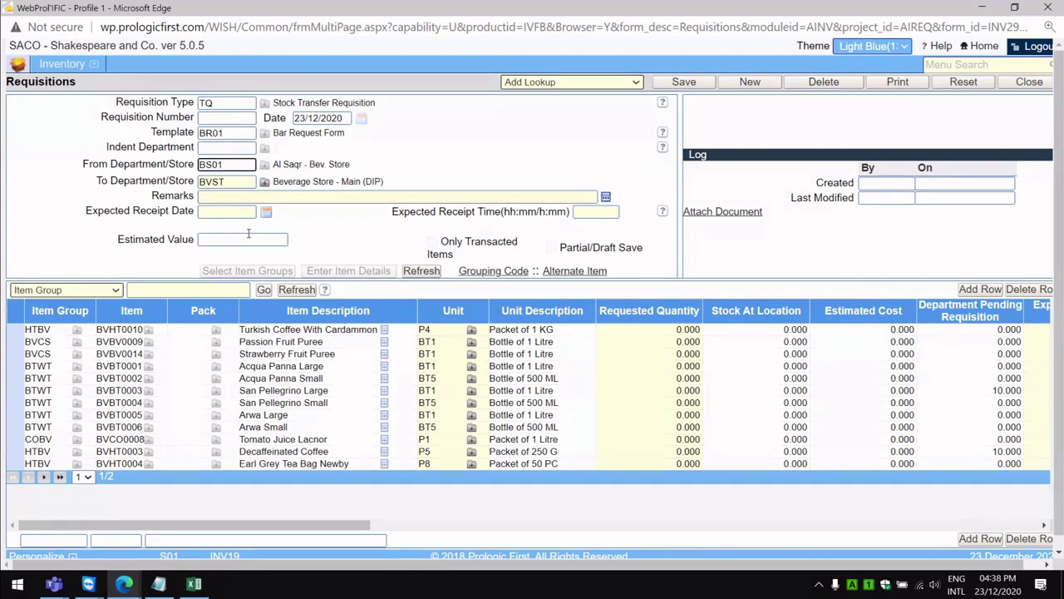
Compare the requisition's To Department/Store code with the food, beverage, general and tobacco store codes in Notepad.
click(159, 584)
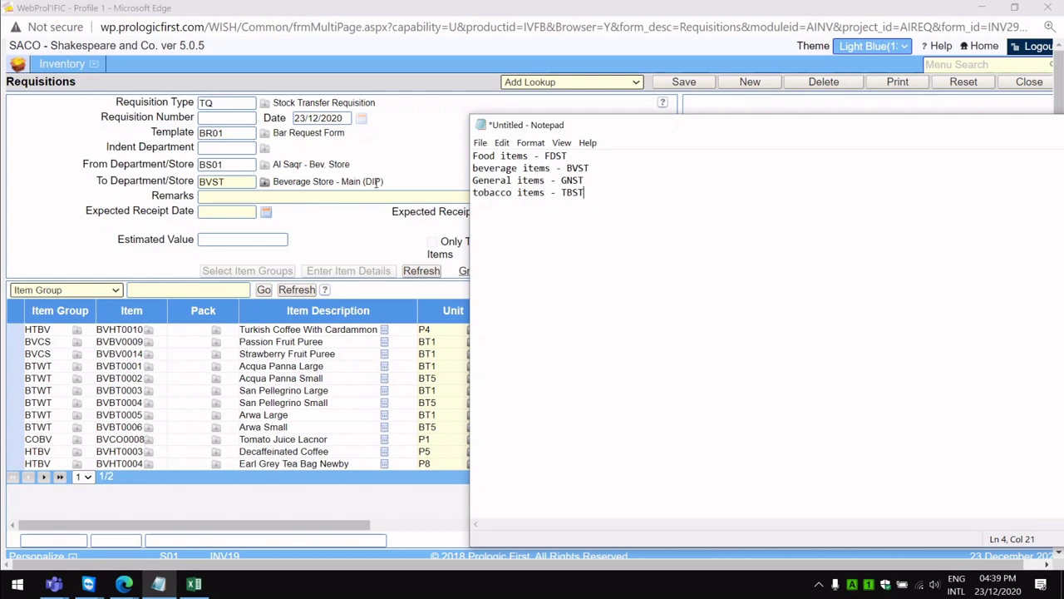
click(230, 181)
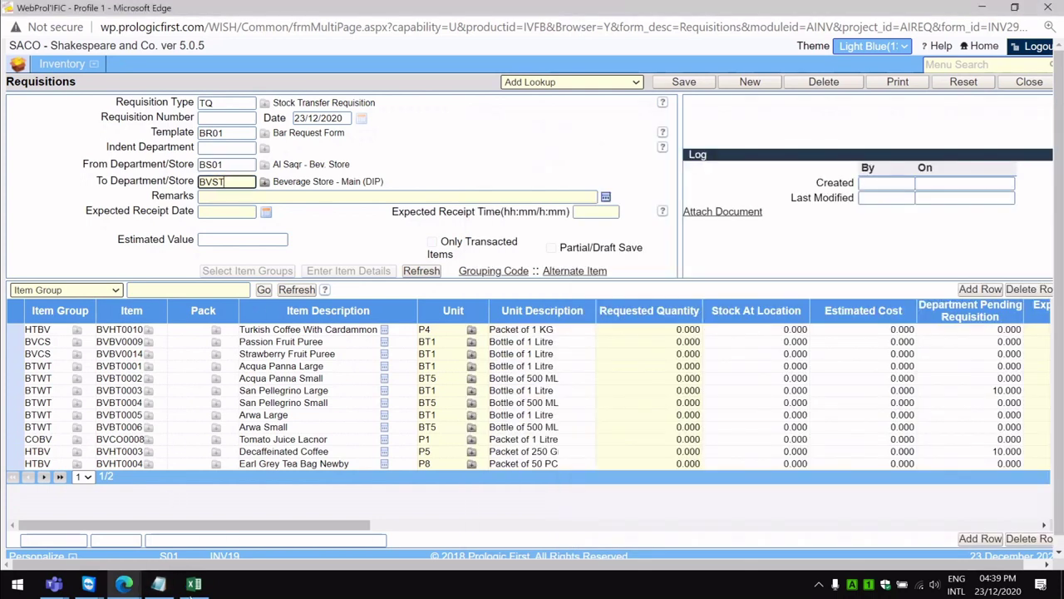
click(158, 585)
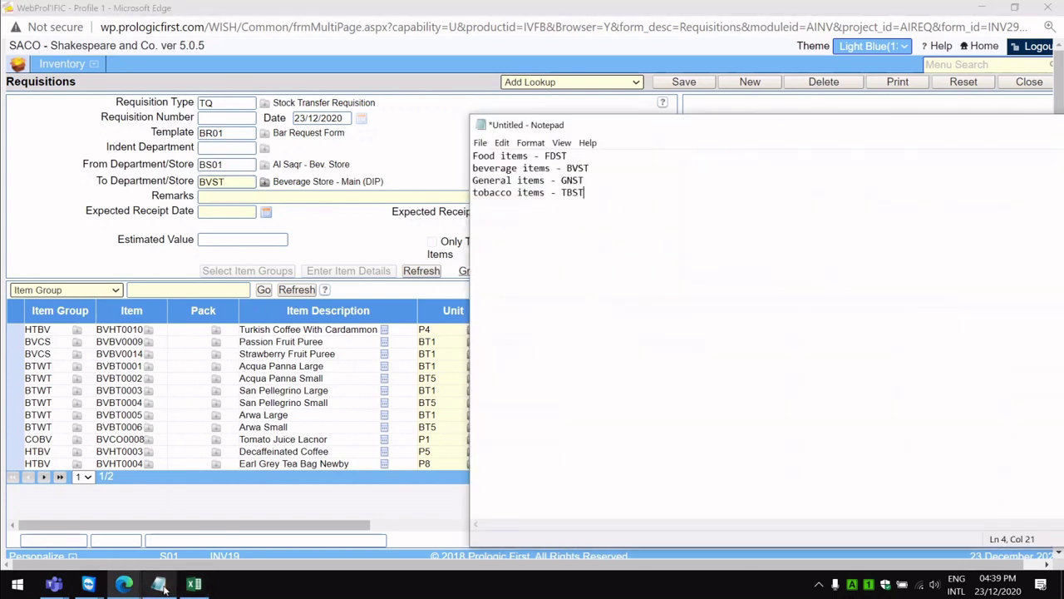
double_click(576, 156)
click(599, 167)
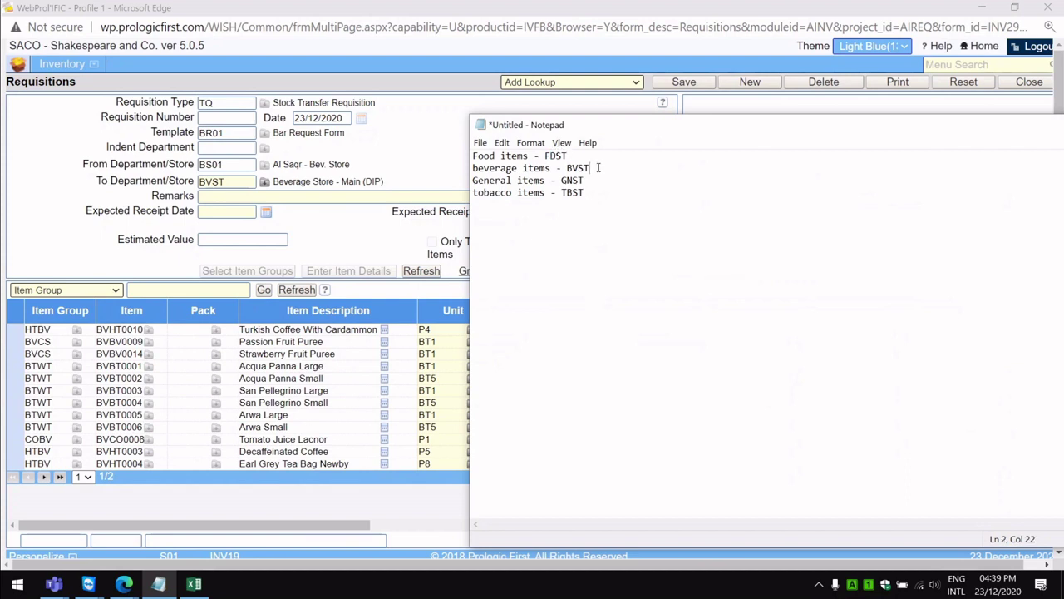
drag(599, 168, 568, 168)
drag(585, 180, 561, 192)
Switch back to the requisition and set the requested quantity of Turkish Coffee With Cardammon to 10.
click(304, 198)
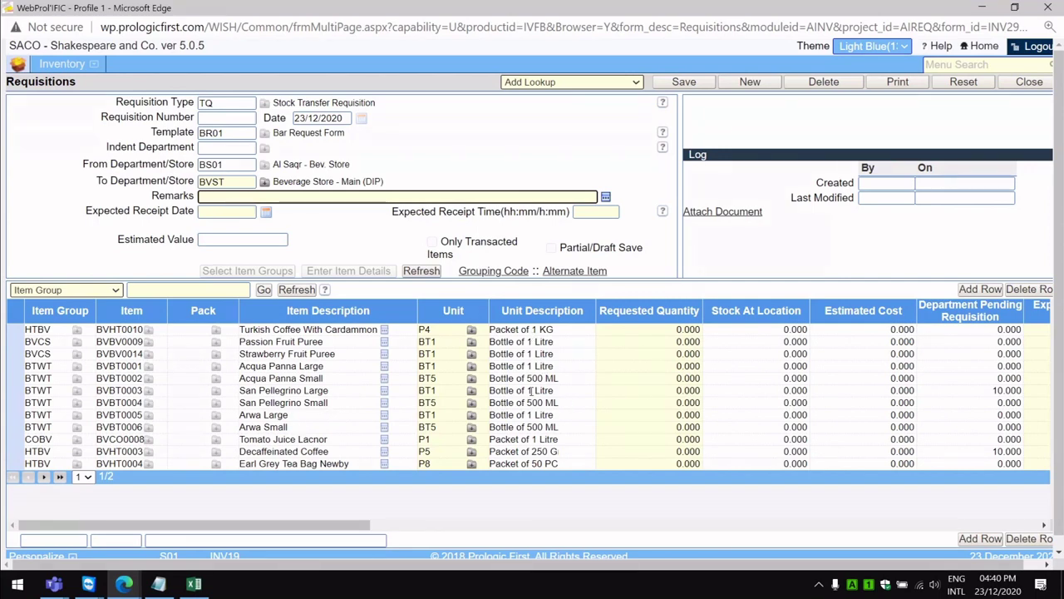
click(653, 329)
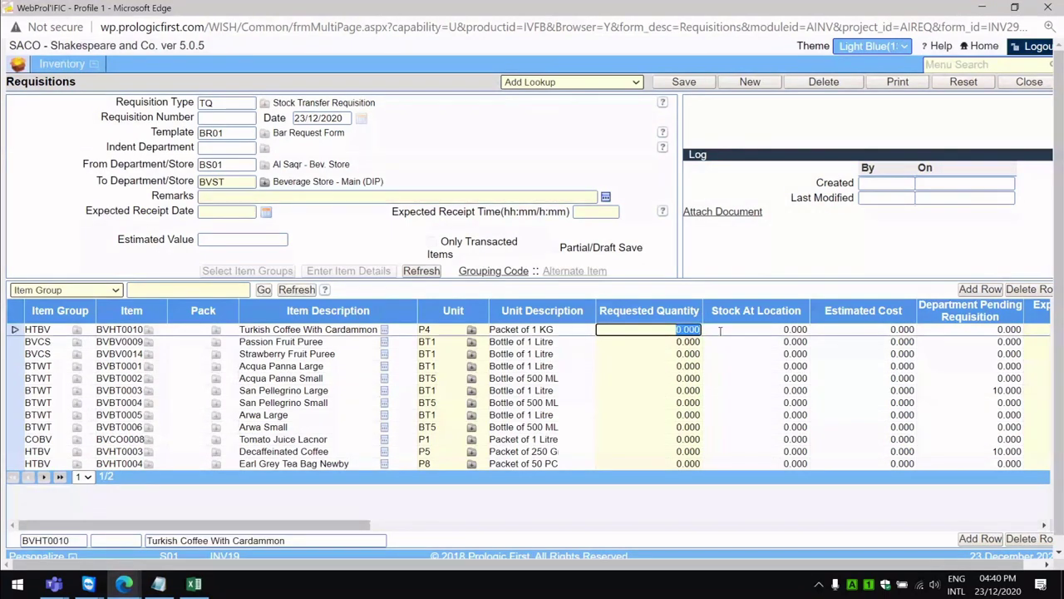
text(10)
click(647, 379)
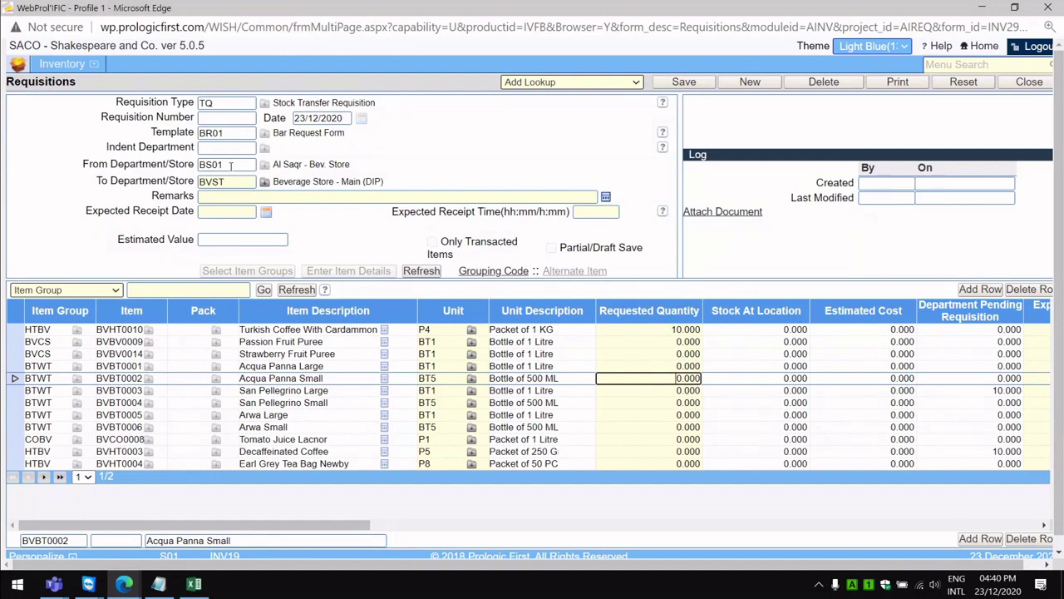
click(230, 166)
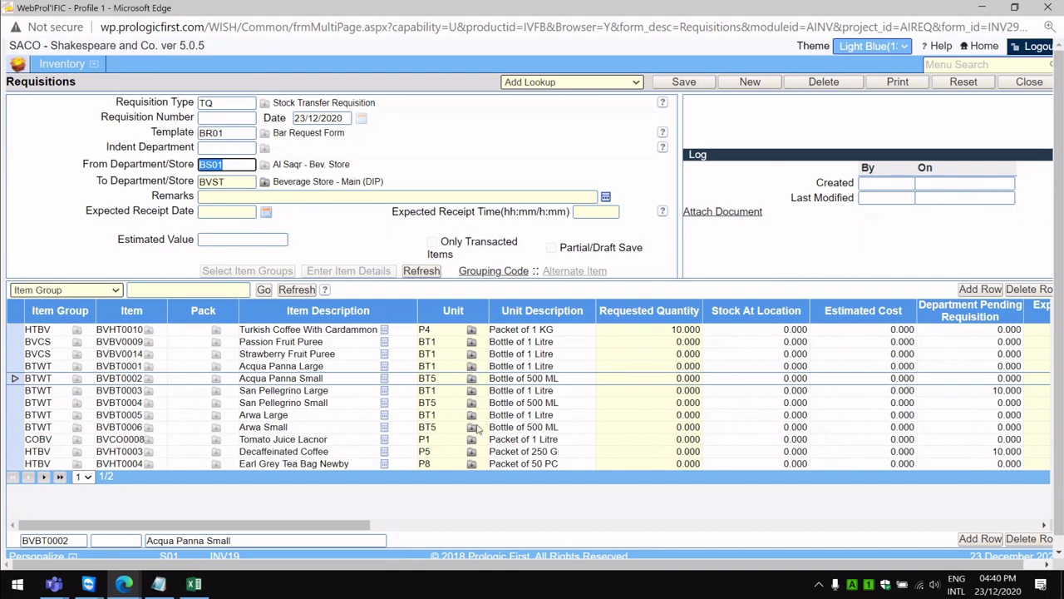
click(44, 478)
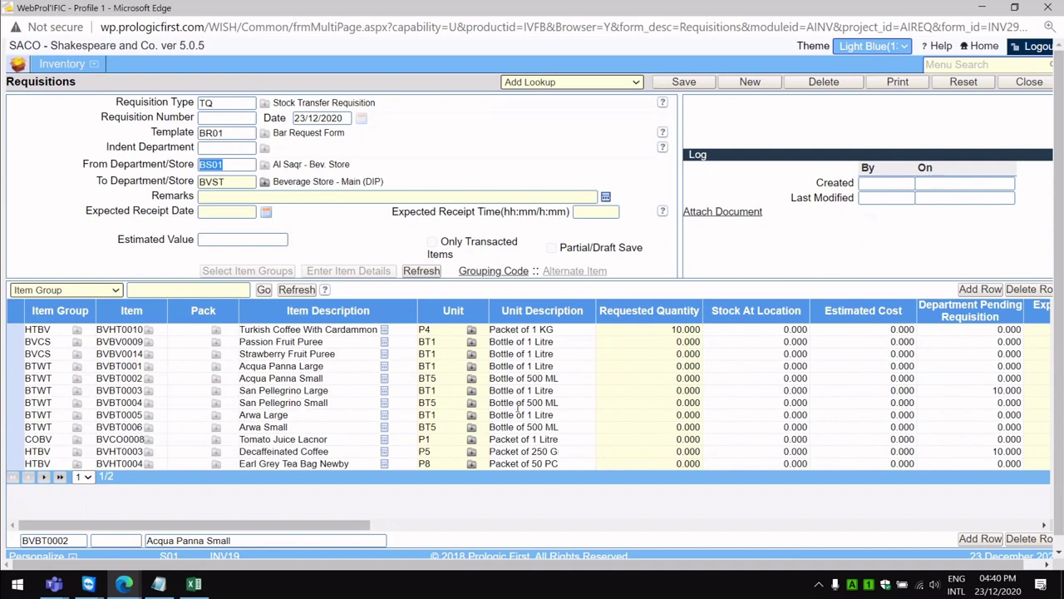
Set the requested quantity of Tomato Juice Lacnor to 20.
click(559, 448)
click(538, 441)
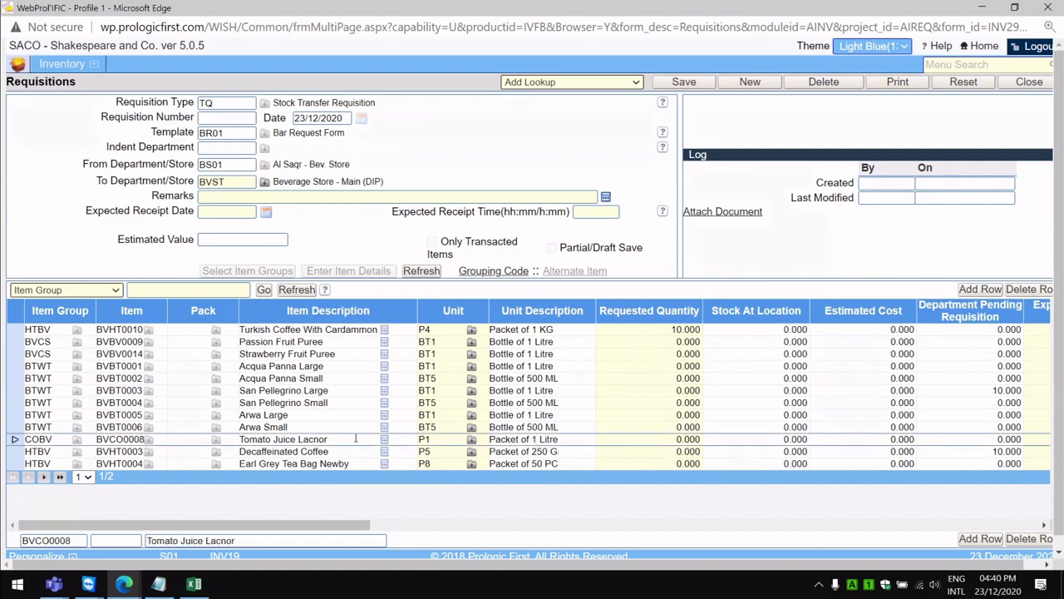
click(666, 441)
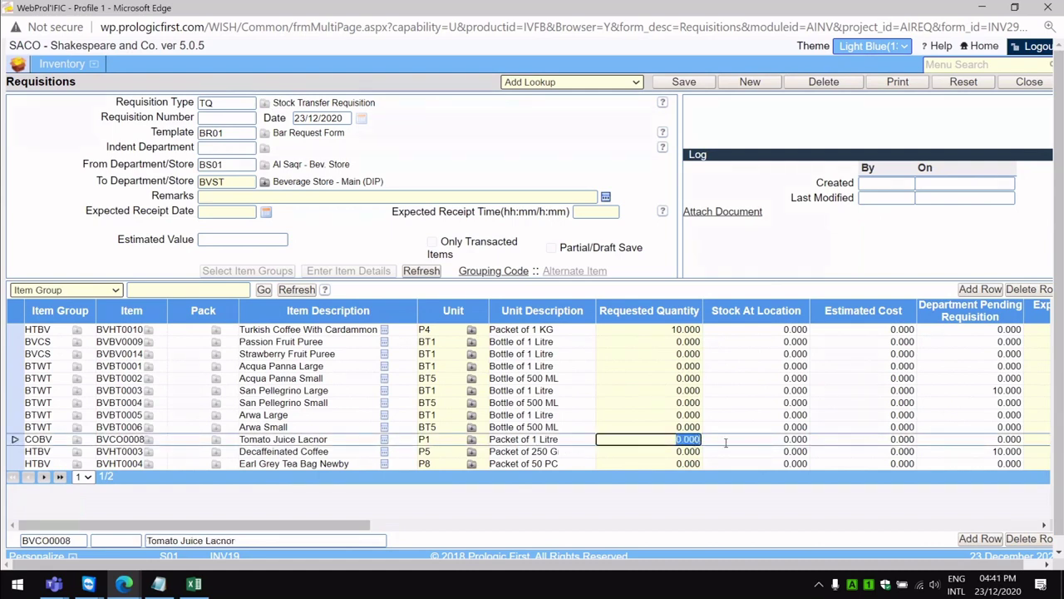
text(20)
key(Tab)
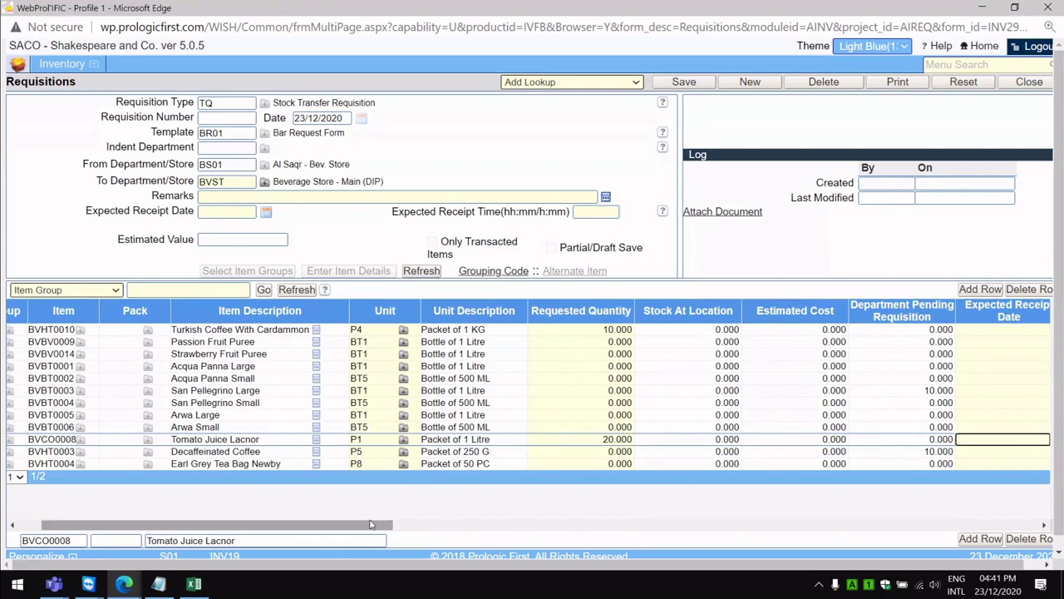
drag(311, 524, 287, 525)
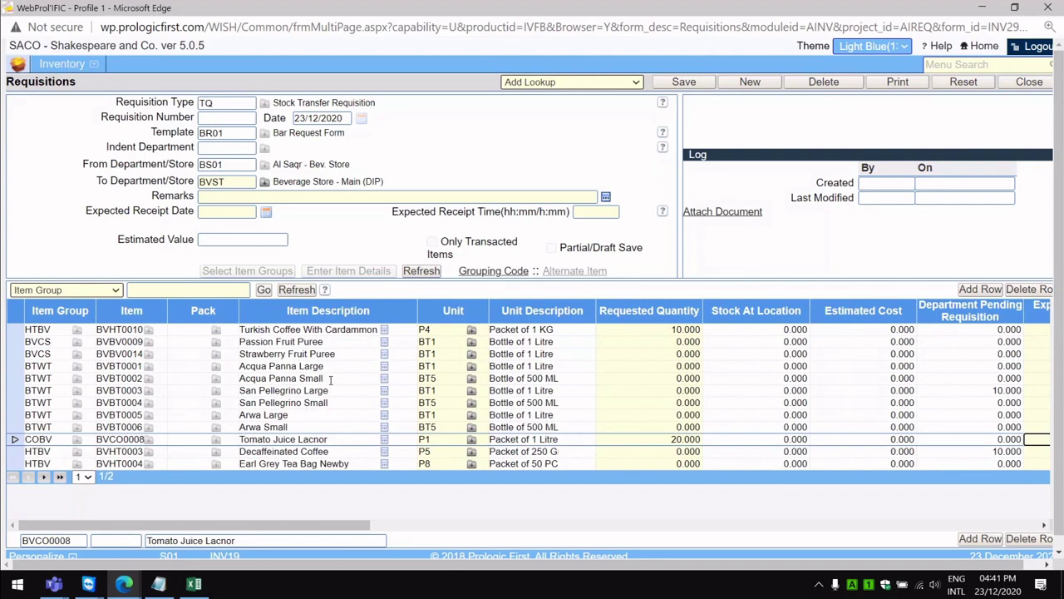
Set the requested quantities of Arwa Large and Arwa Small to 50 each.
click(304, 414)
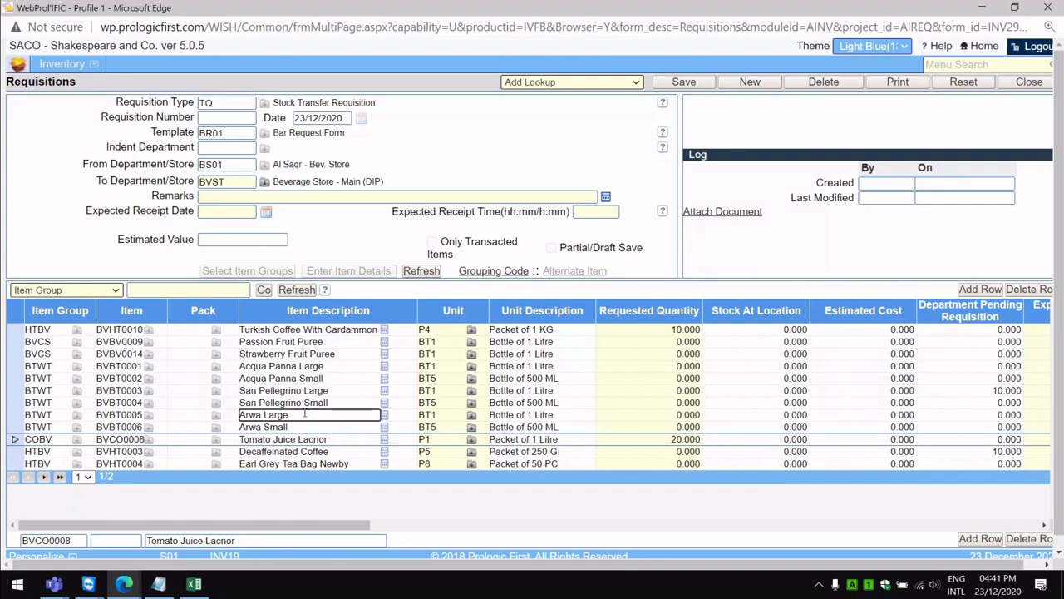
click(672, 415)
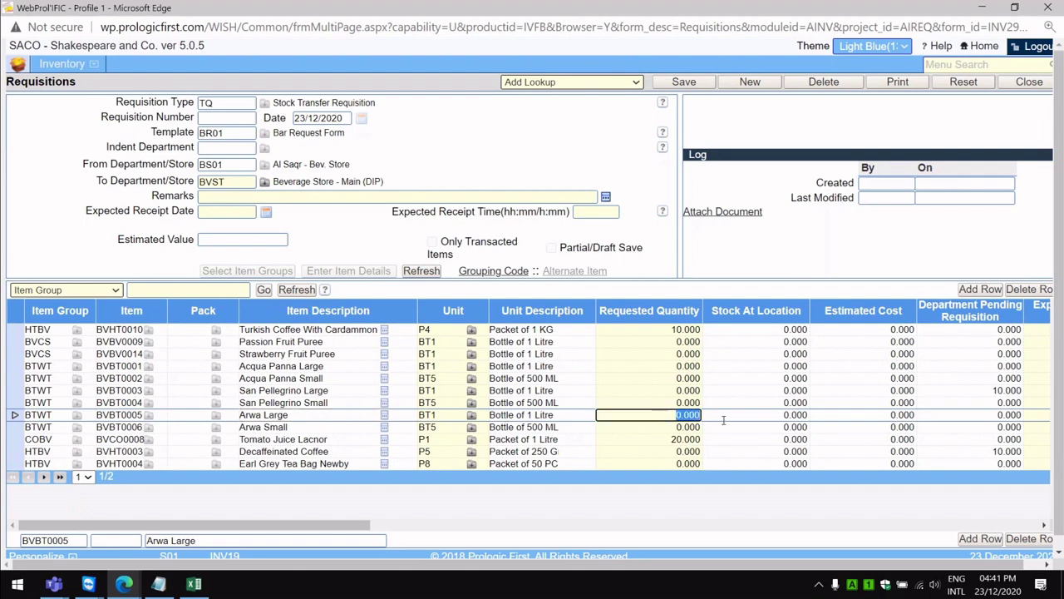
text(50)
click(321, 427)
click(656, 429)
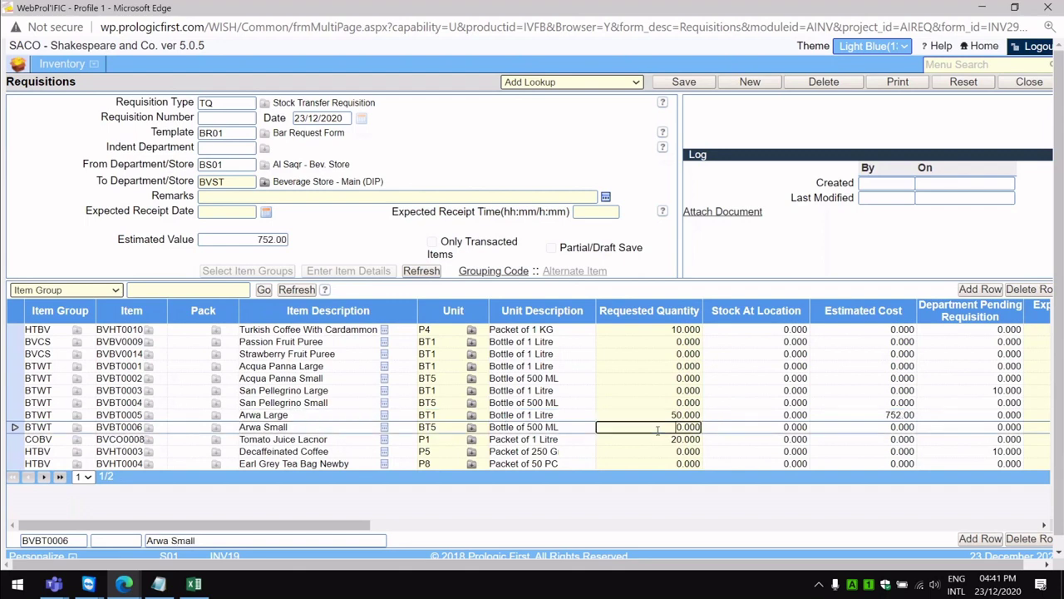
drag(657, 429, 729, 430)
text(50)
Save the beverage stock transfer requisition and close the resulting message.
click(656, 379)
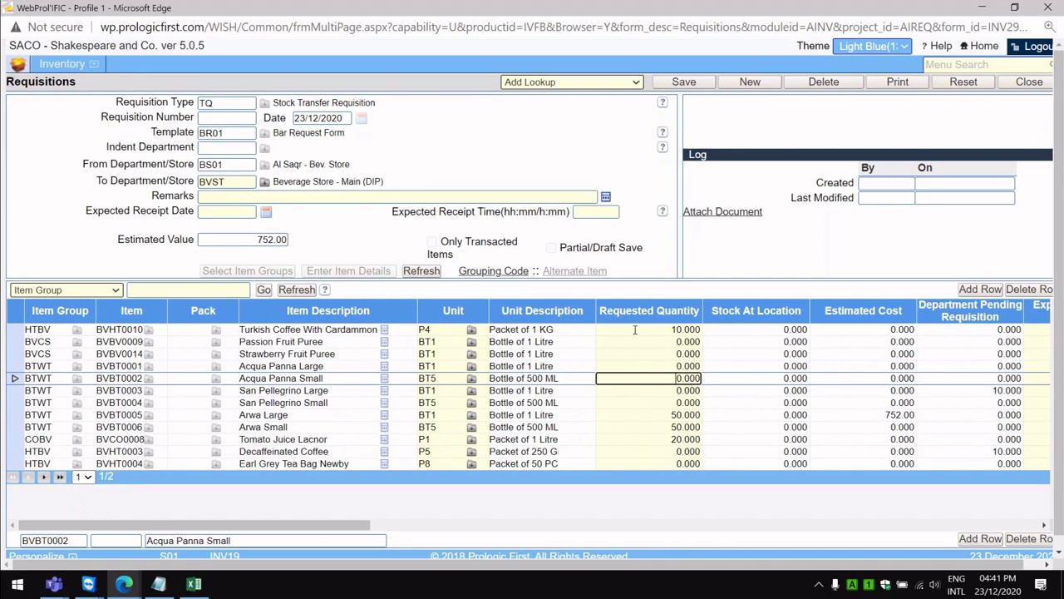
click(706, 84)
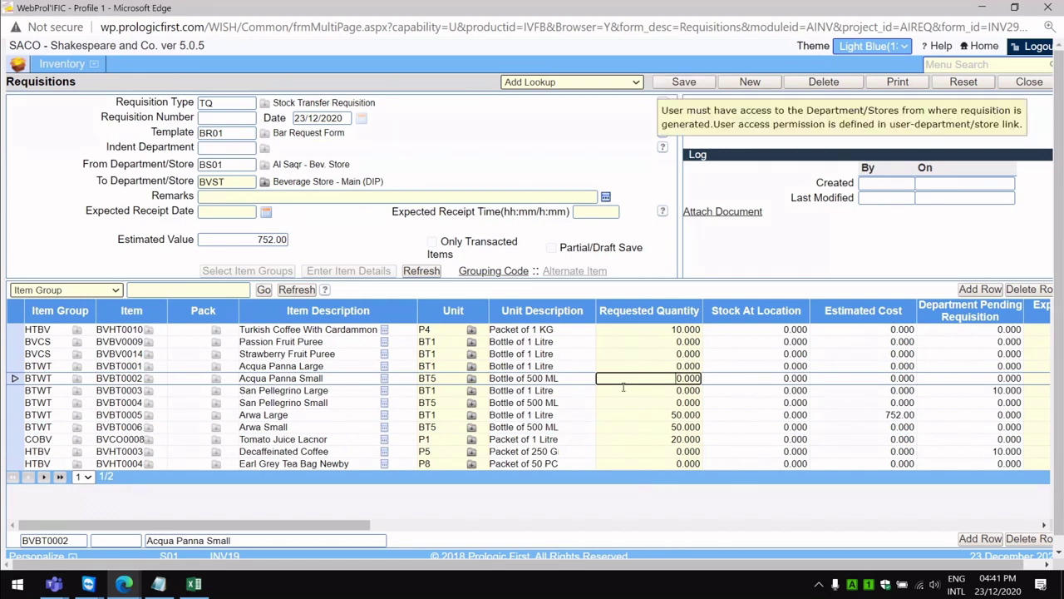
click(683, 84)
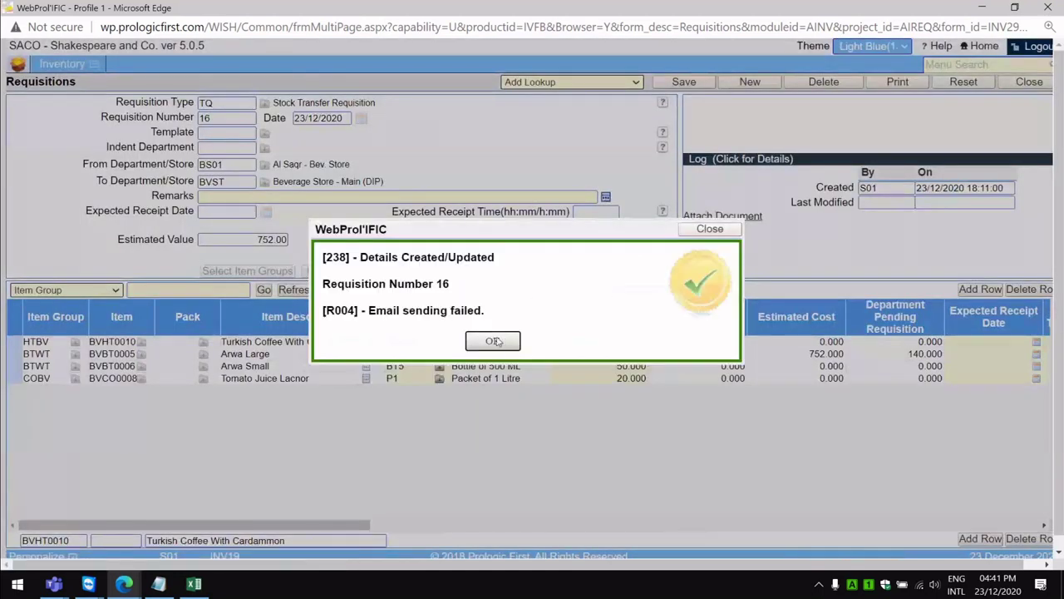
click(493, 341)
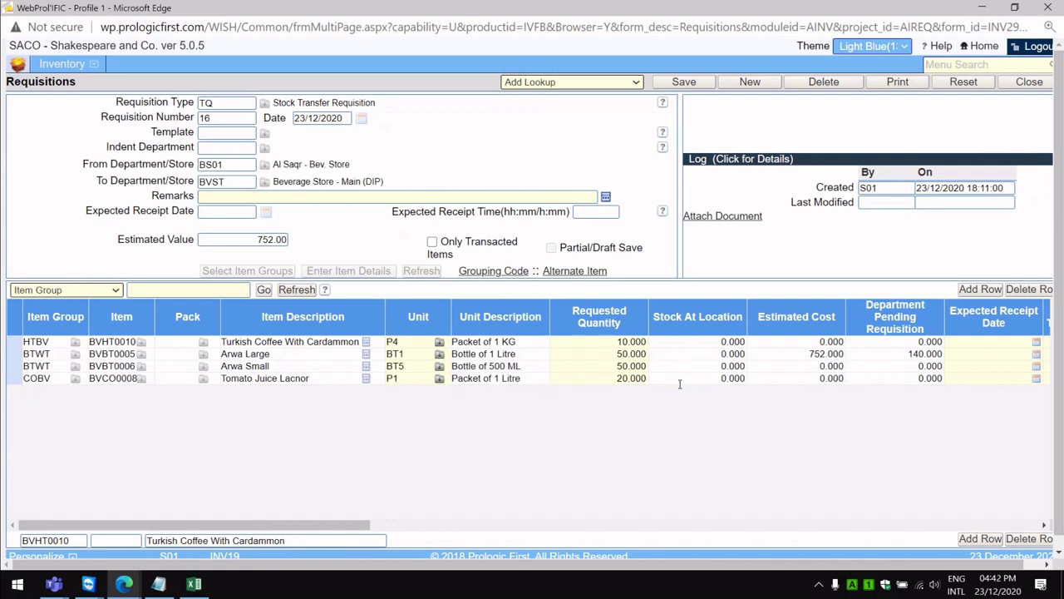
click(881, 354)
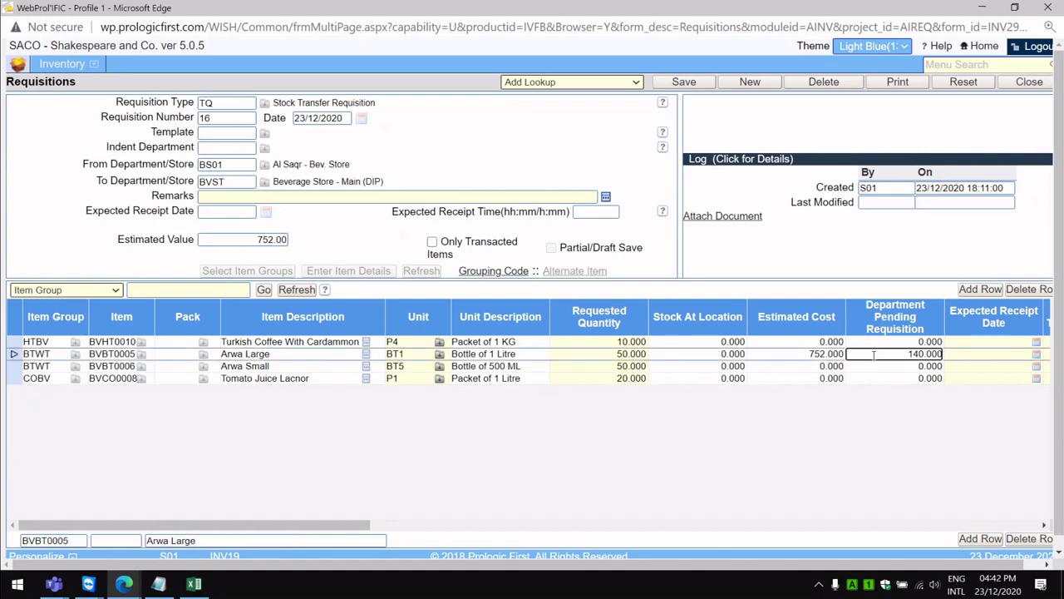
click(873, 354)
click(241, 164)
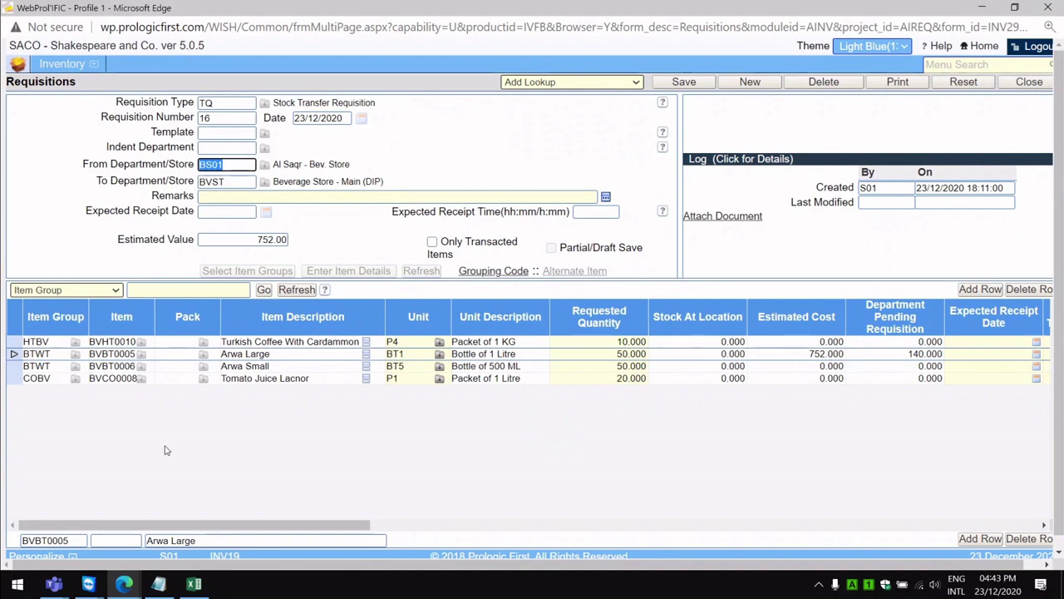
click(159, 584)
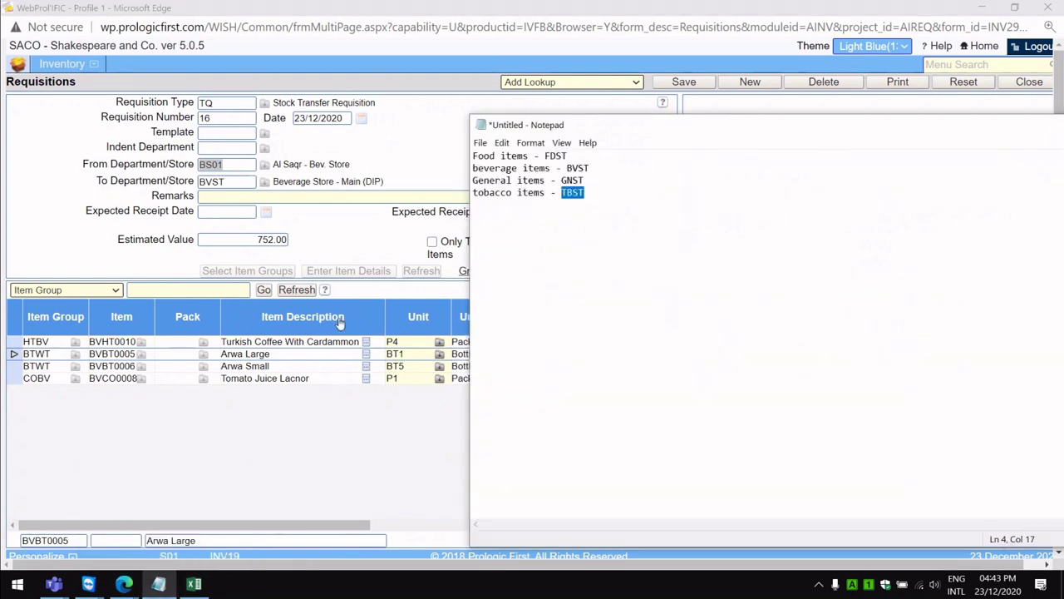
click(608, 181)
click(592, 157)
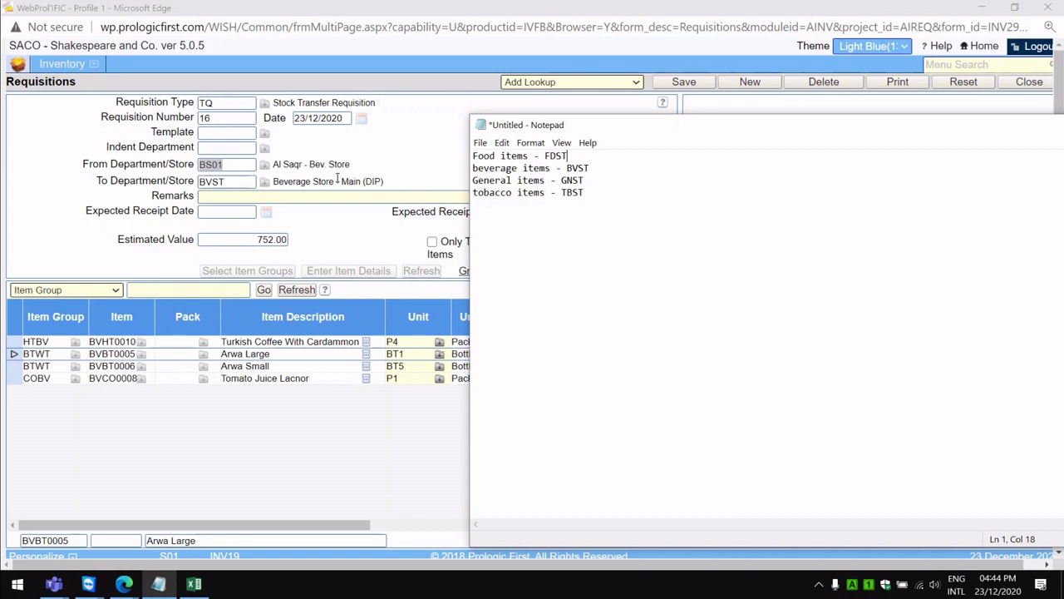
click(427, 109)
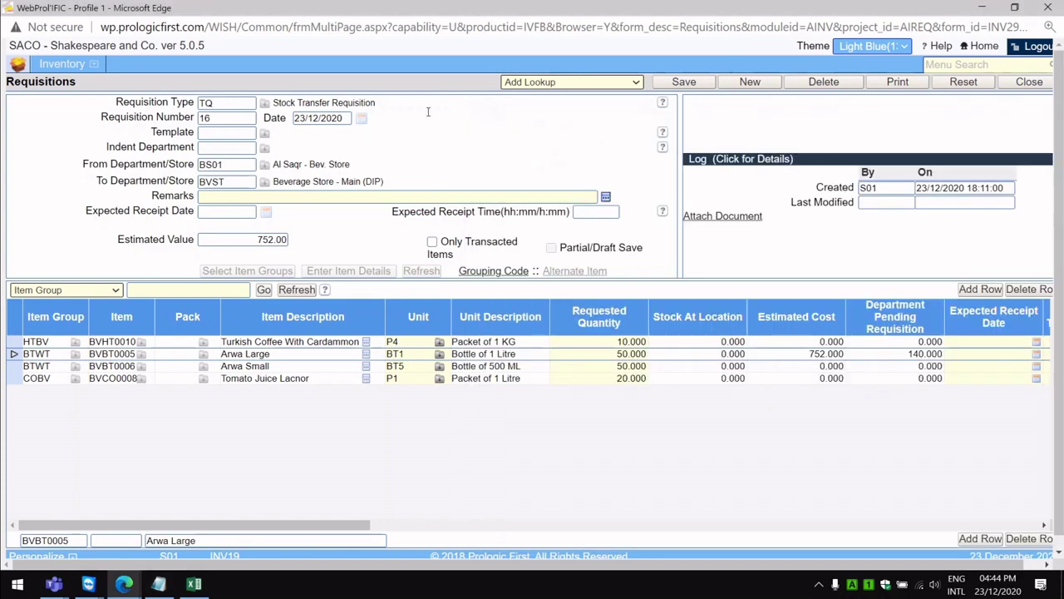
Start a new requisition of type TQ Stock Transfer Requisition using the BR01 Bar Request Form template.
click(750, 82)
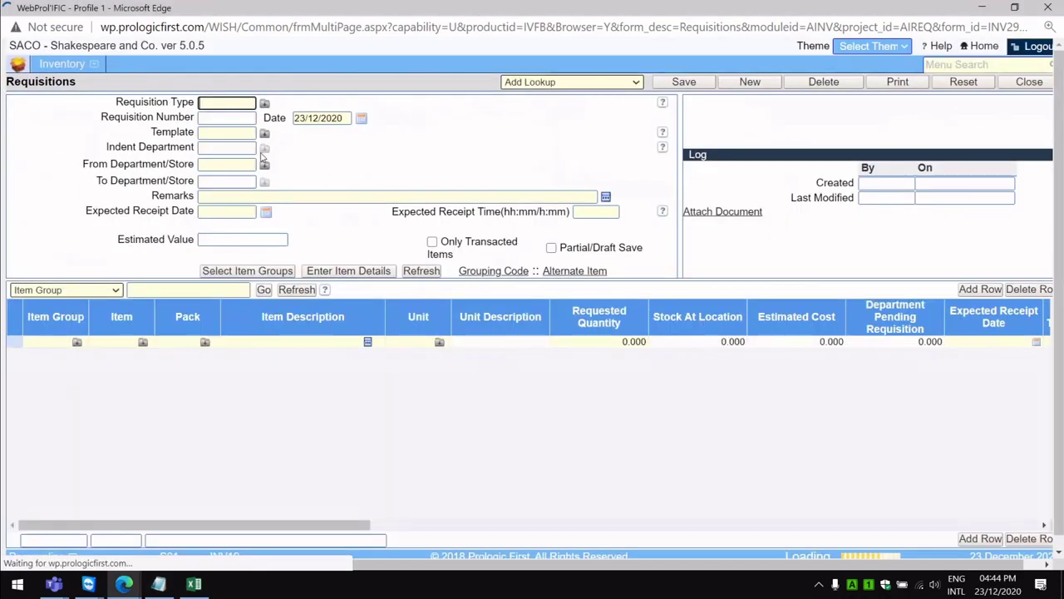
click(265, 103)
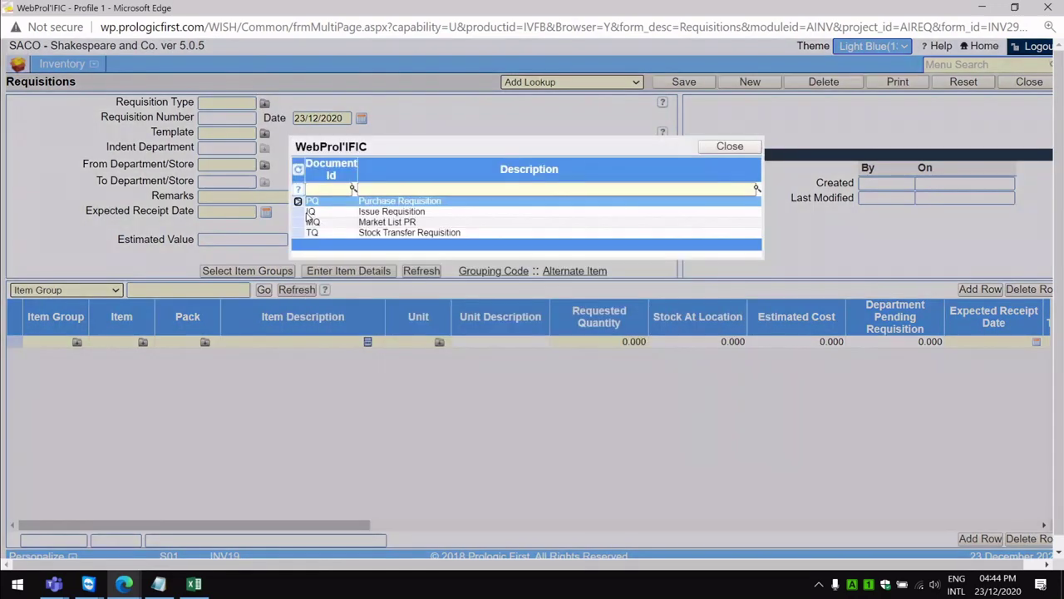
click(367, 235)
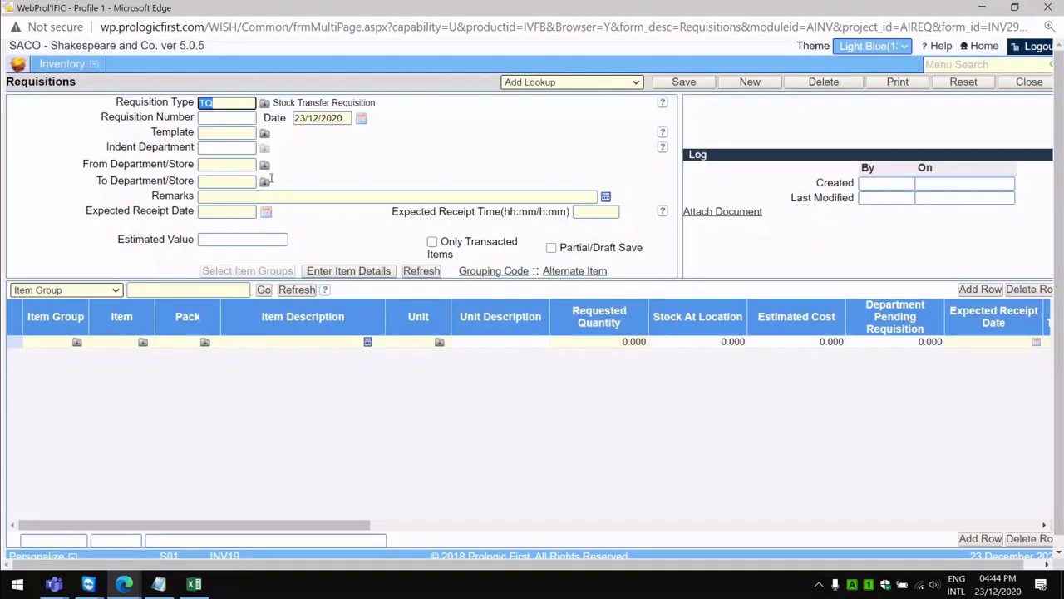
click(265, 134)
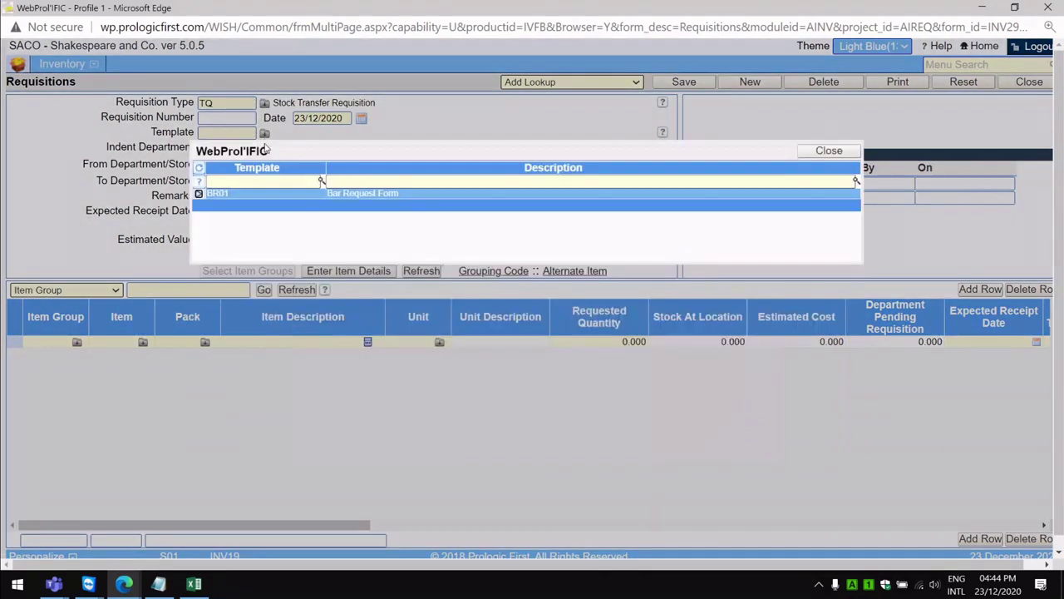
click(366, 194)
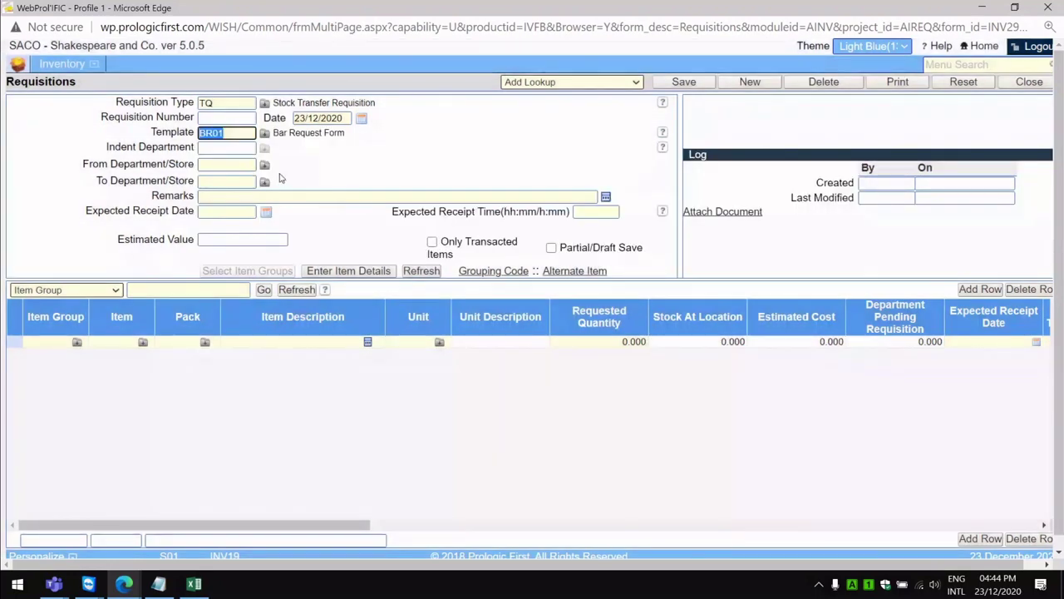
Set the From Department/Store to FS01 Al Saqr - Food Store and the To Department/Store to FDST, and try to load the item details.
click(265, 164)
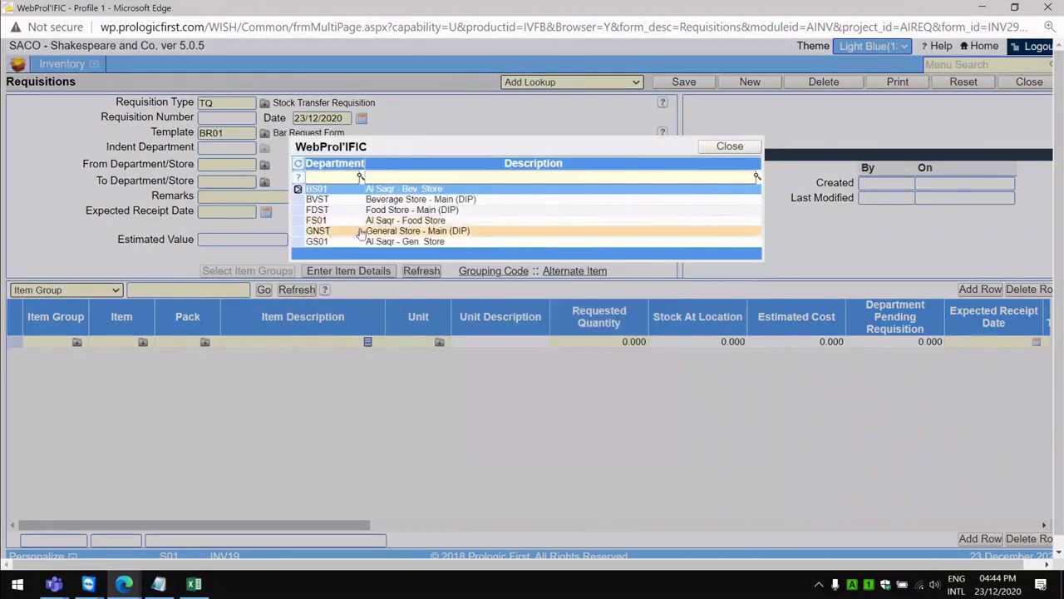
click(391, 221)
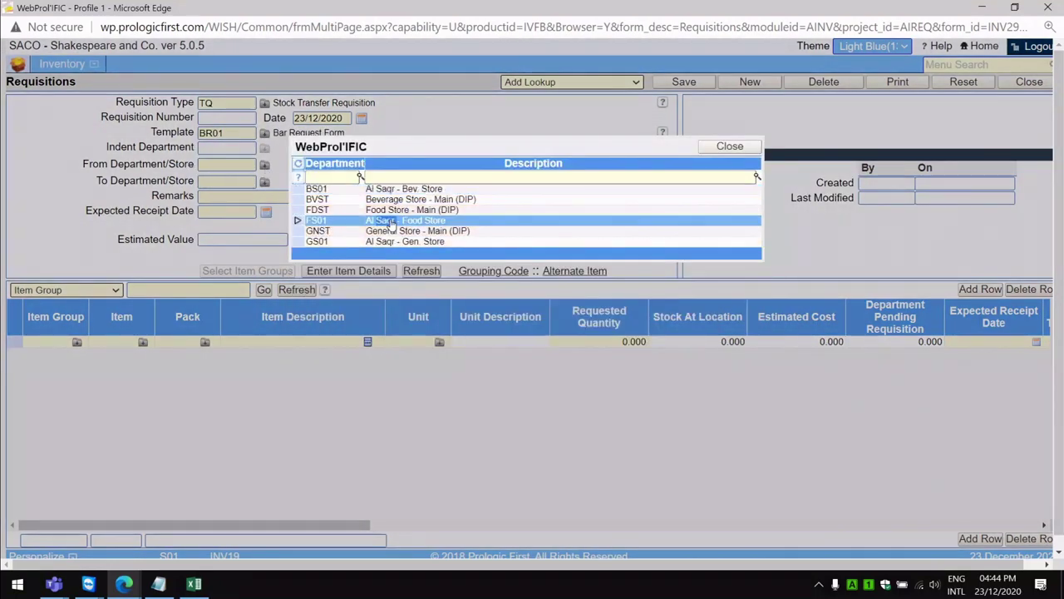
click(391, 221)
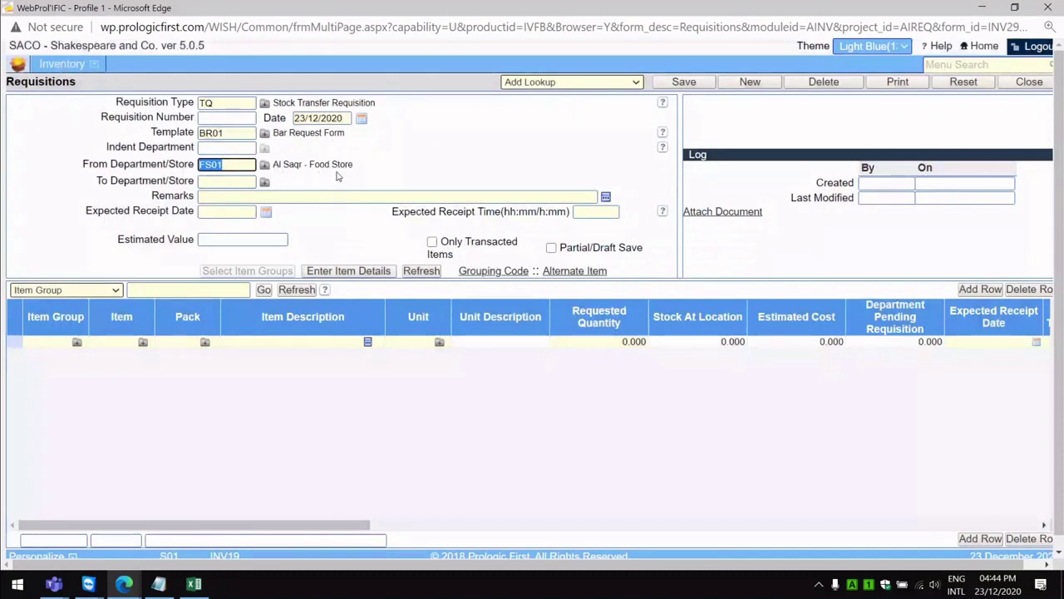
click(233, 181)
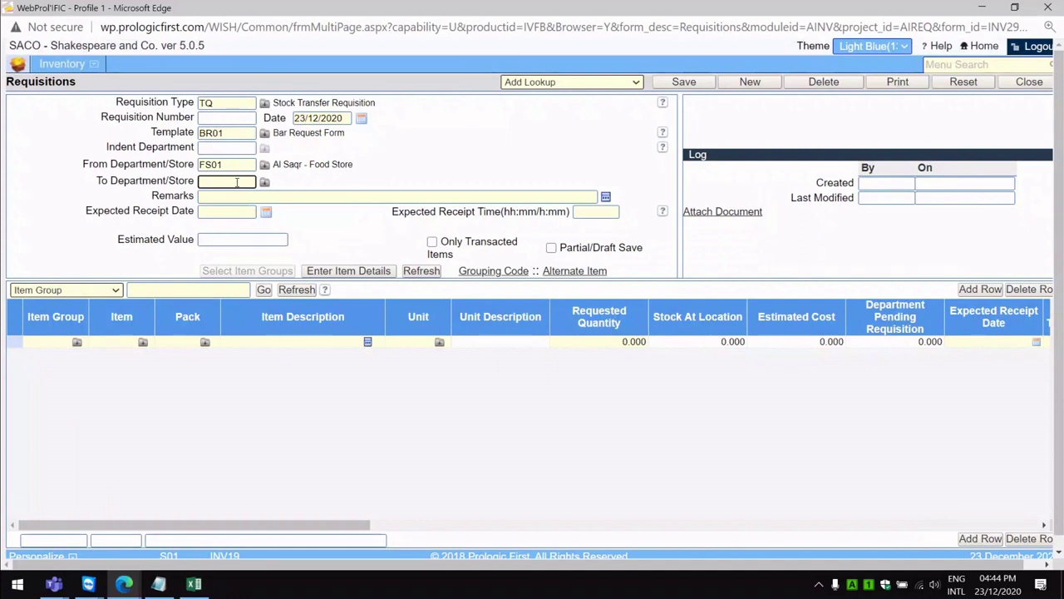
text(FDST)
key(Tab)
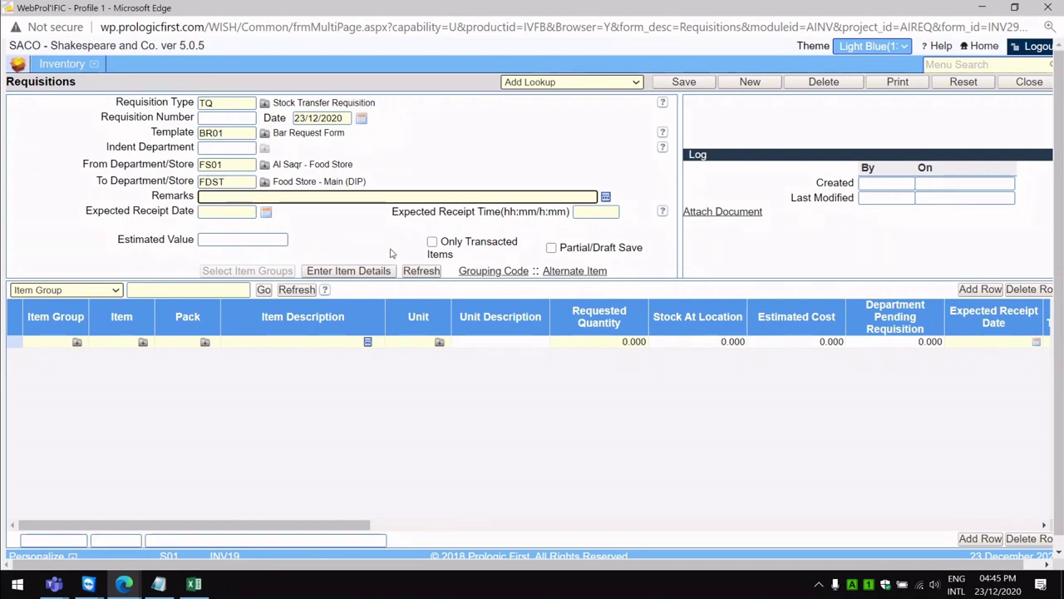
click(354, 271)
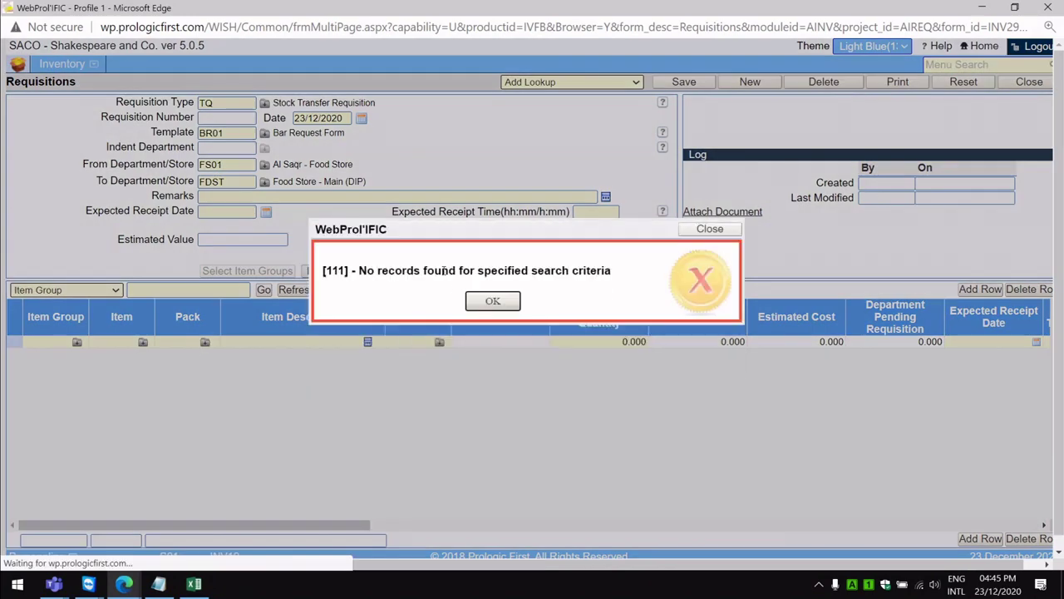
click(488, 298)
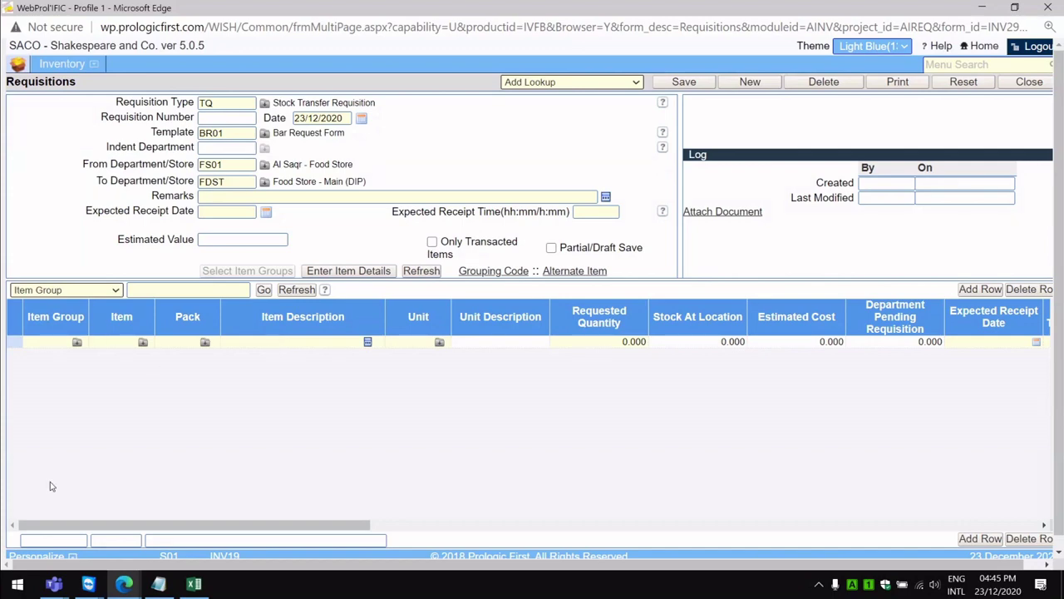
mouse_move(53, 583)
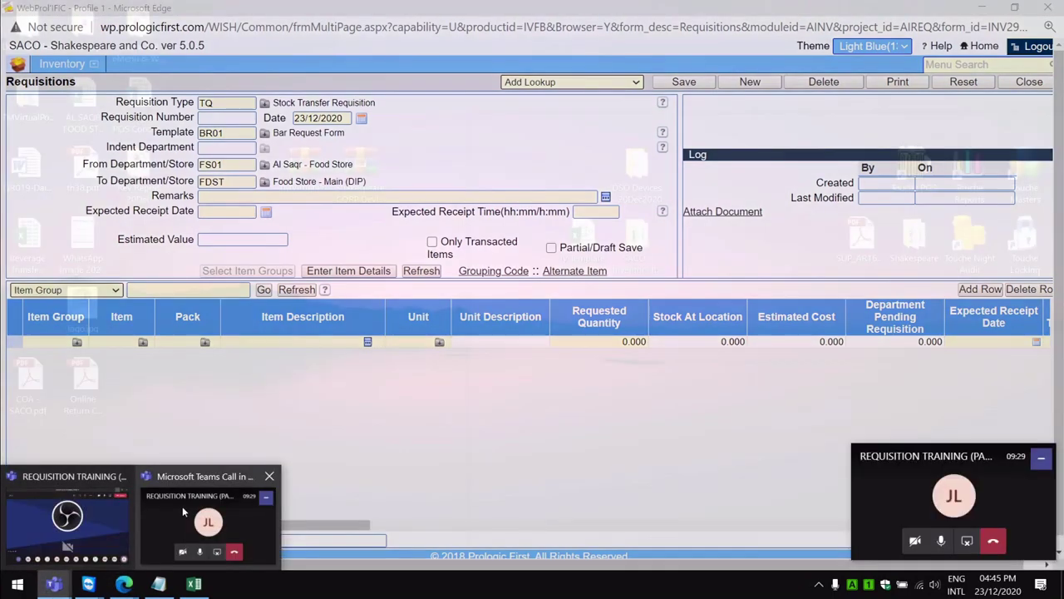
click(182, 506)
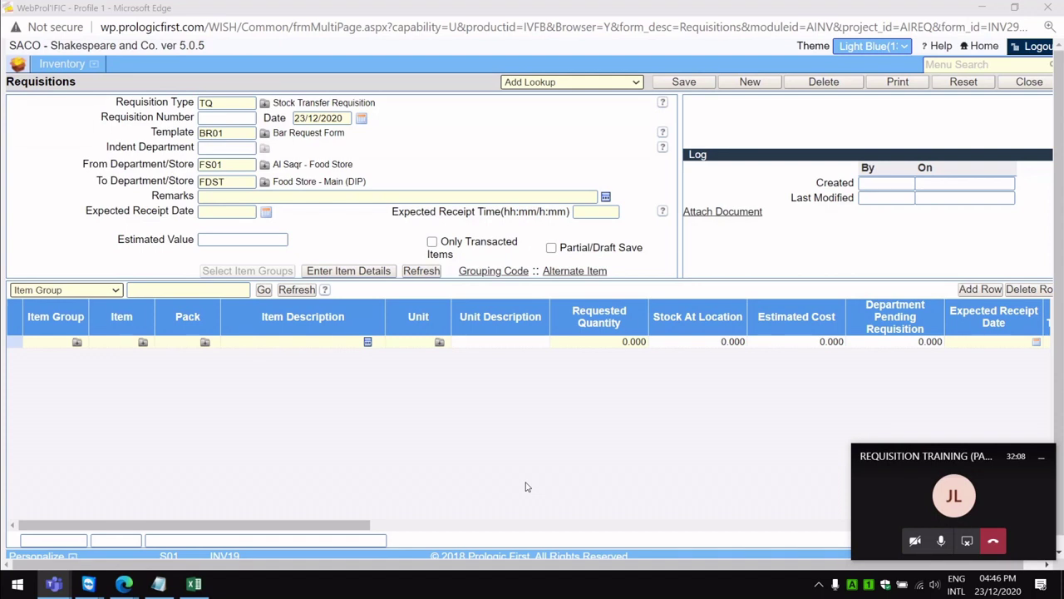
click(1042, 457)
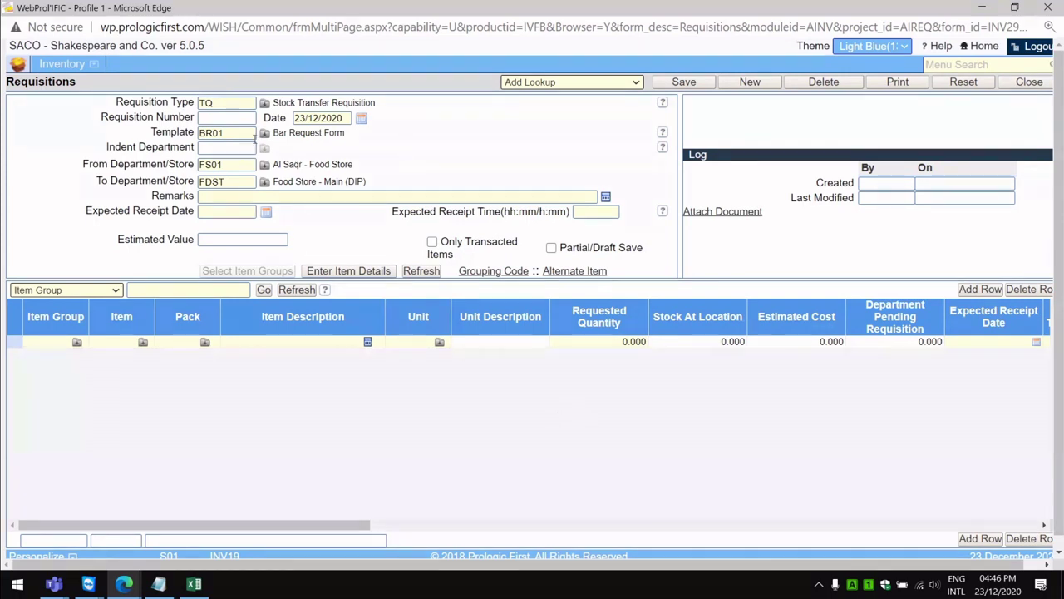
Discard the unsaved food store requisition and start a blank one.
click(748, 84)
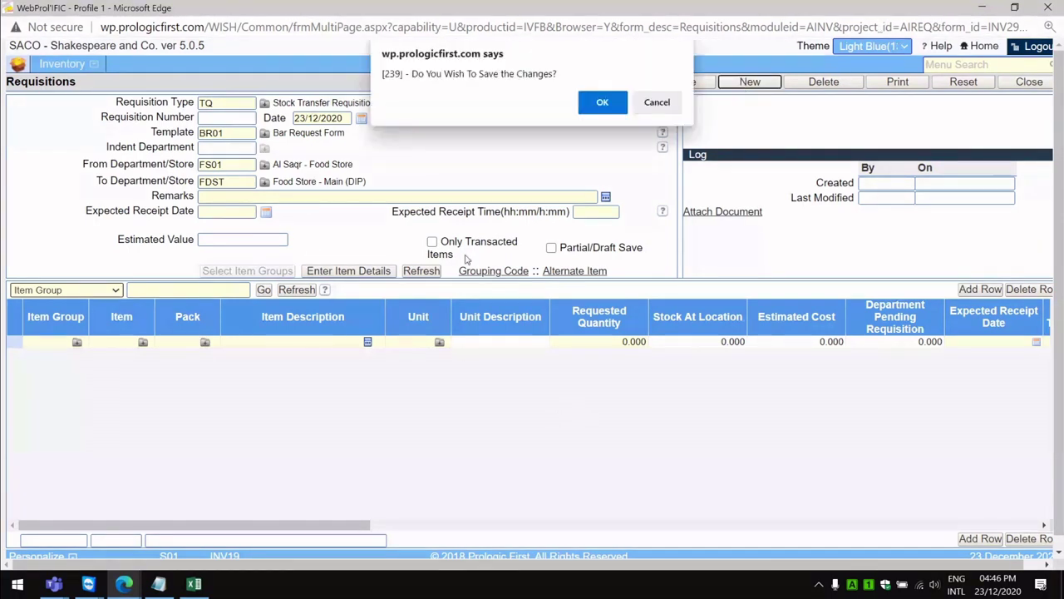
click(603, 102)
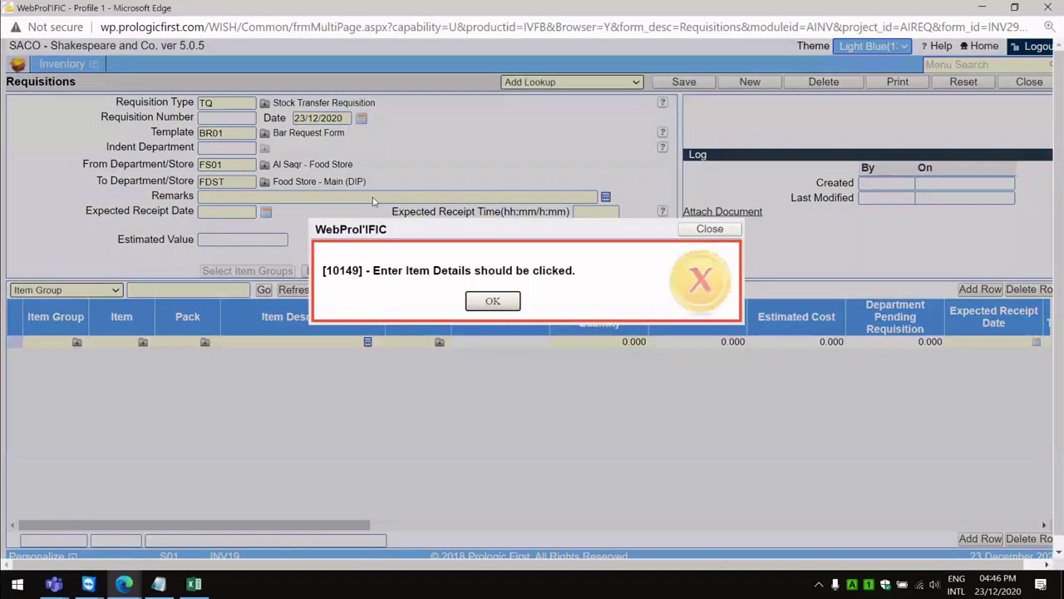
click(551, 303)
click(743, 84)
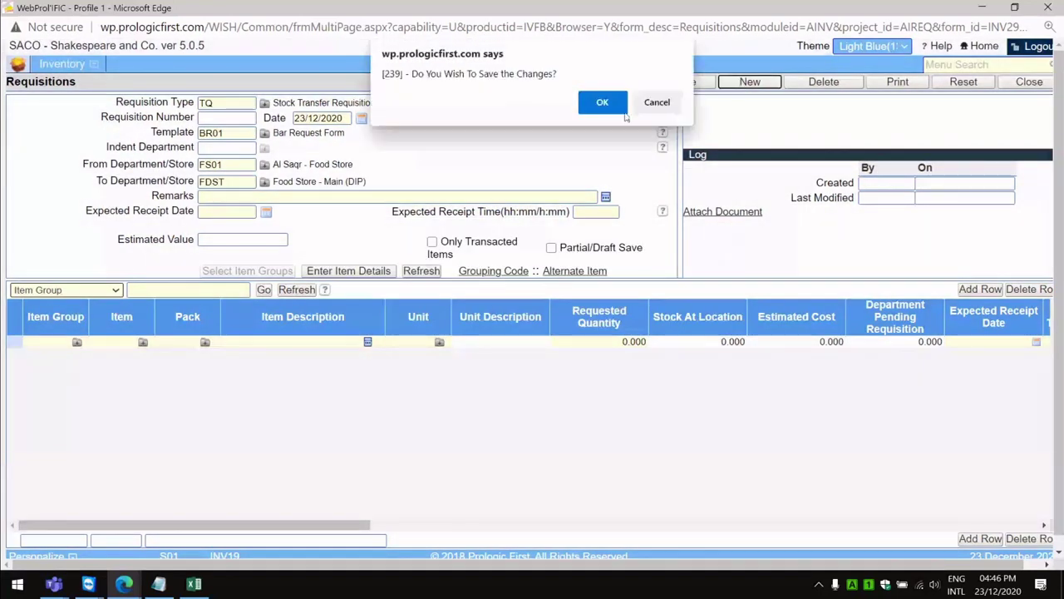
click(649, 103)
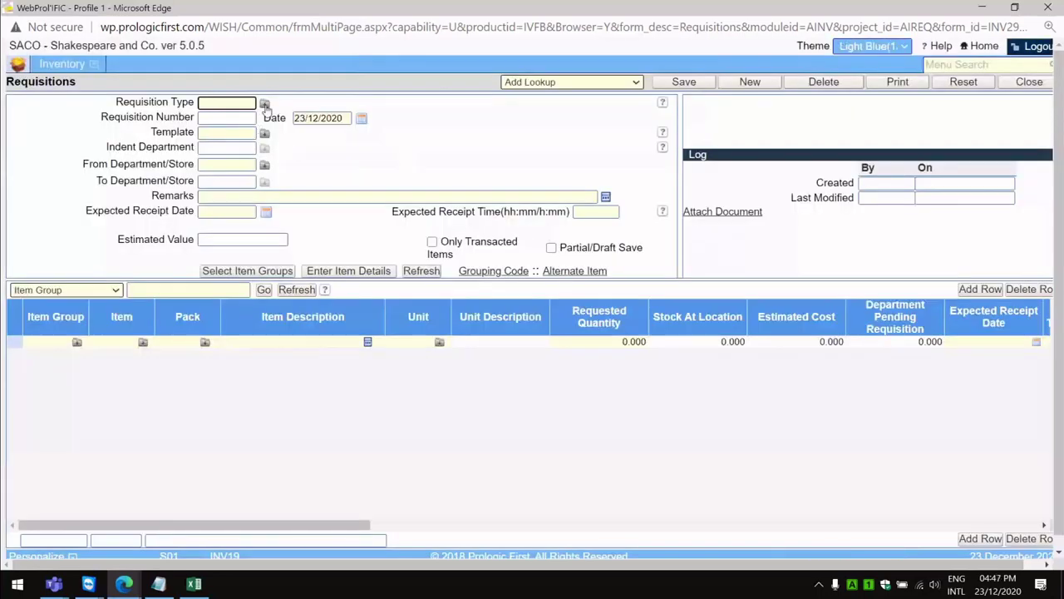
Set the requisition type to TQ Stock Transfer Requisition and the template to BR01 Bar Request Form.
click(265, 104)
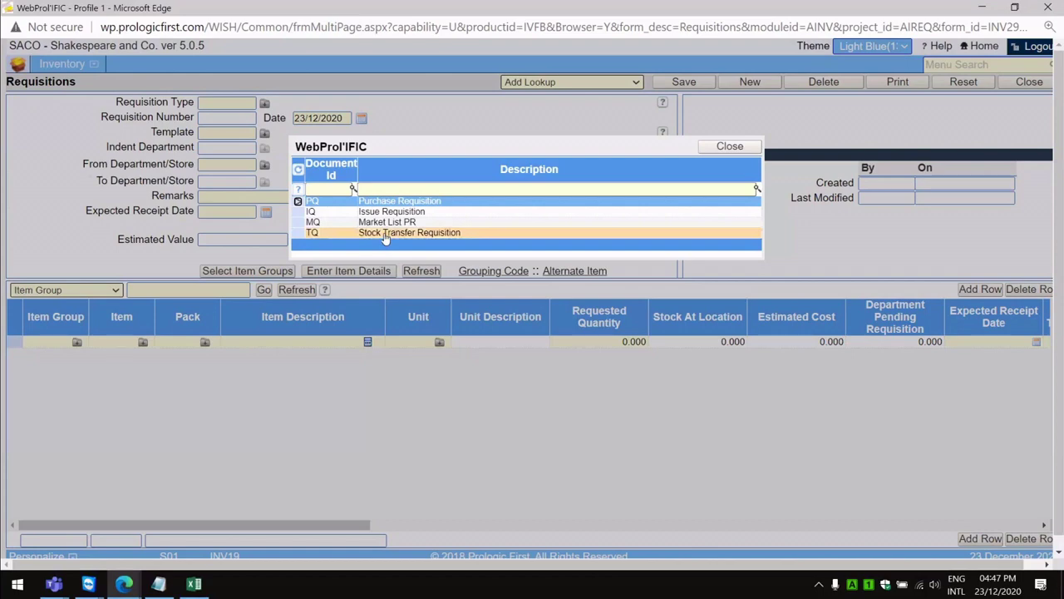
click(385, 235)
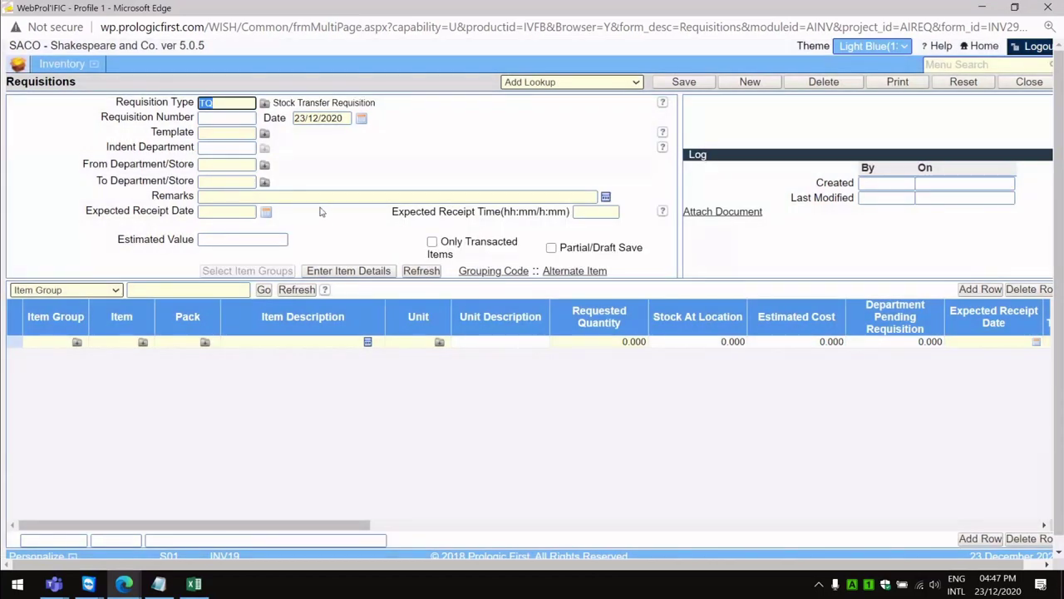
click(264, 134)
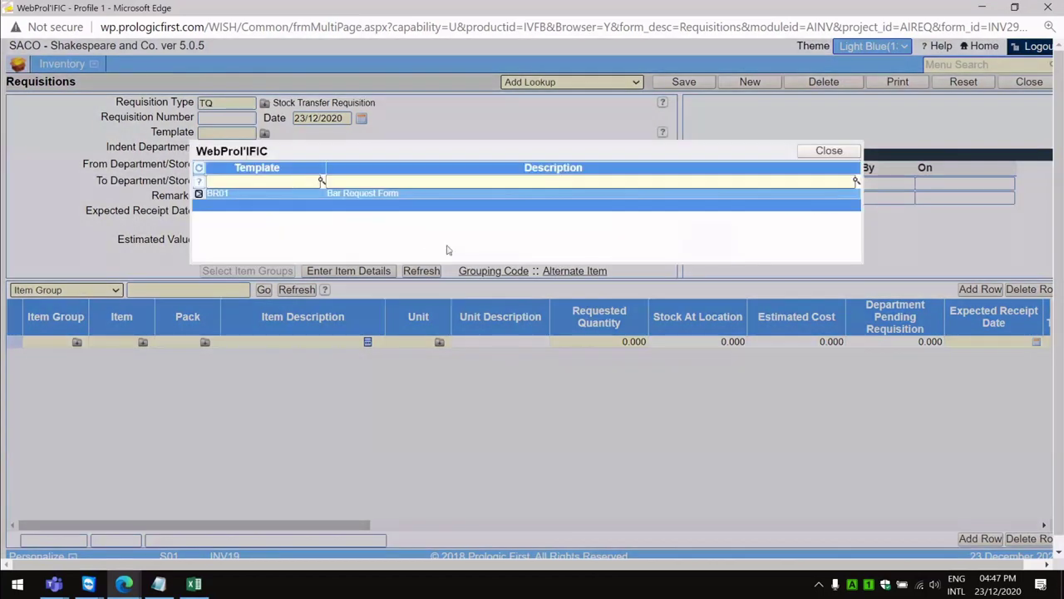
click(378, 194)
Set From Department/Store to BS01 Al Saqr - Bev. Store and To Department/Store to BVST Beverage Store - Main (DIP), and load the item details.
click(215, 166)
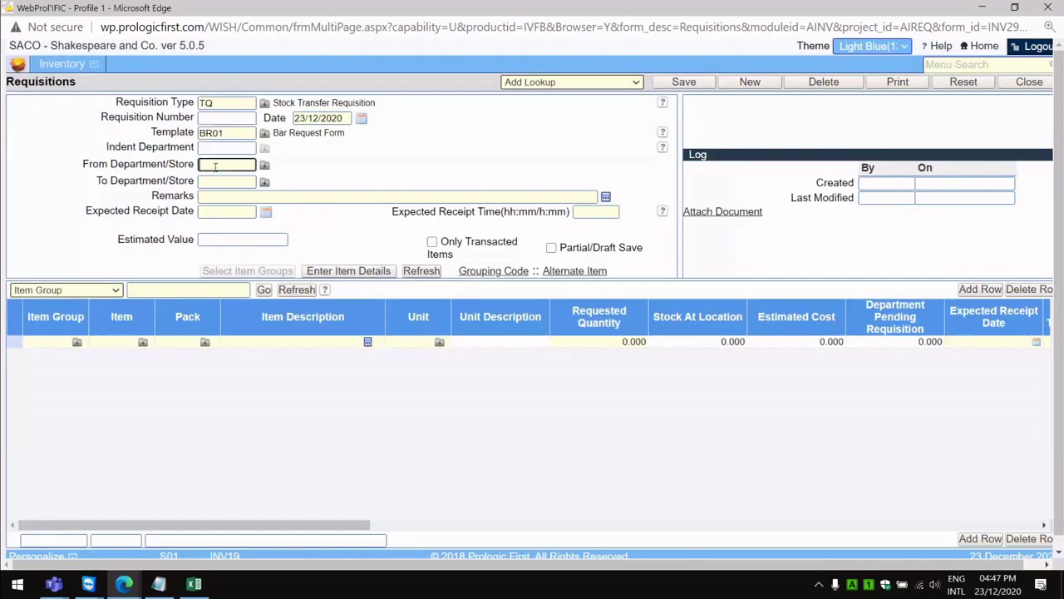
click(264, 166)
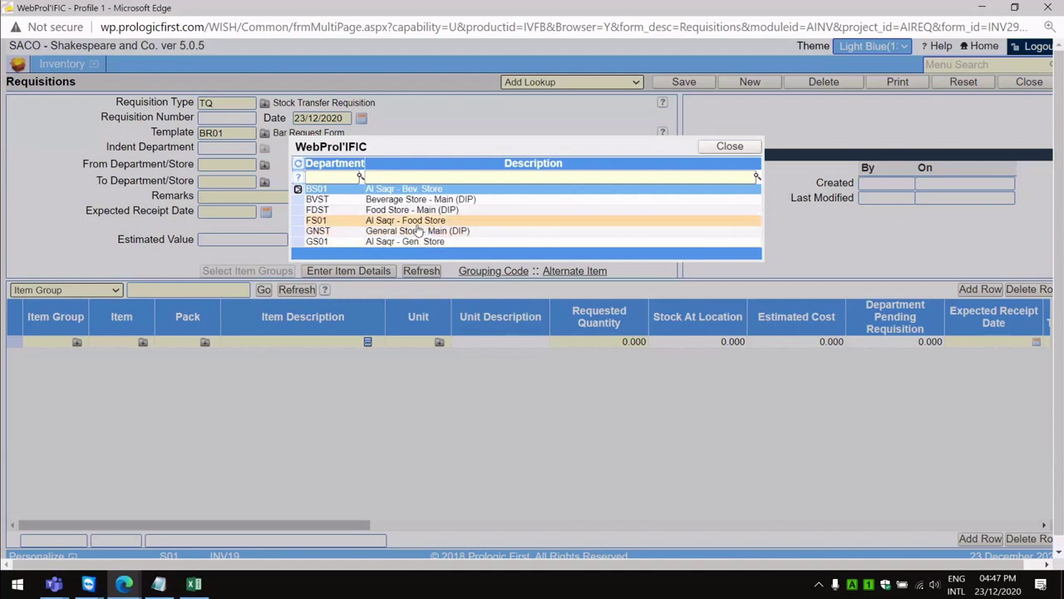
click(391, 188)
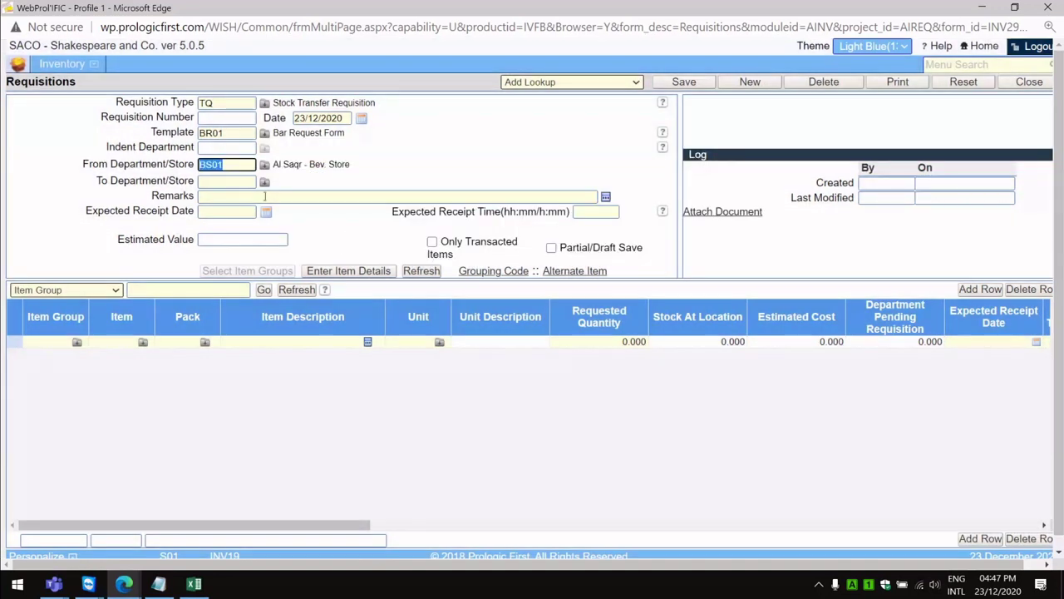
click(238, 179)
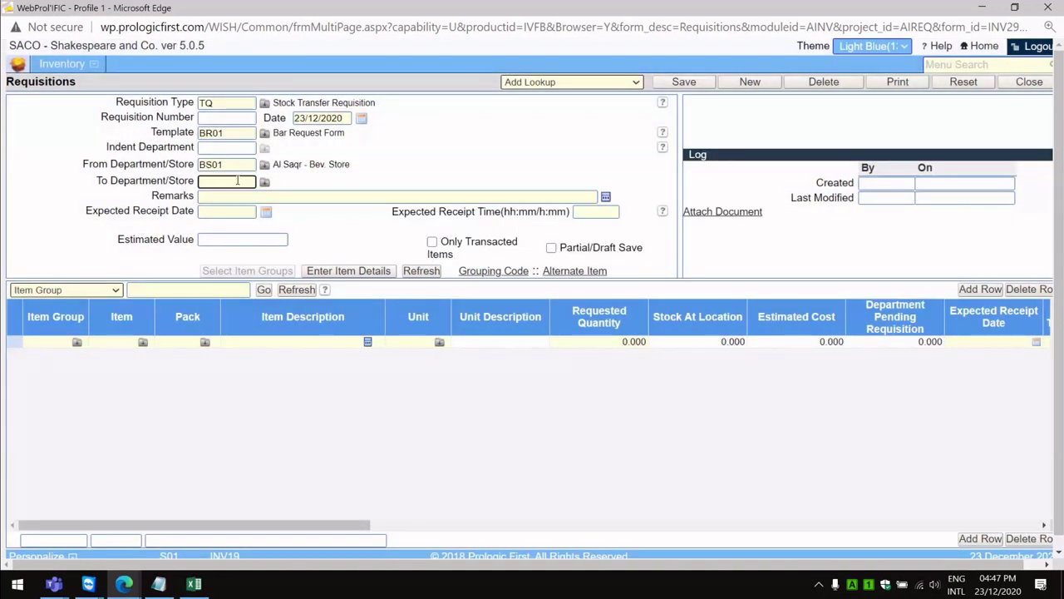
text(B)
key(Tab)
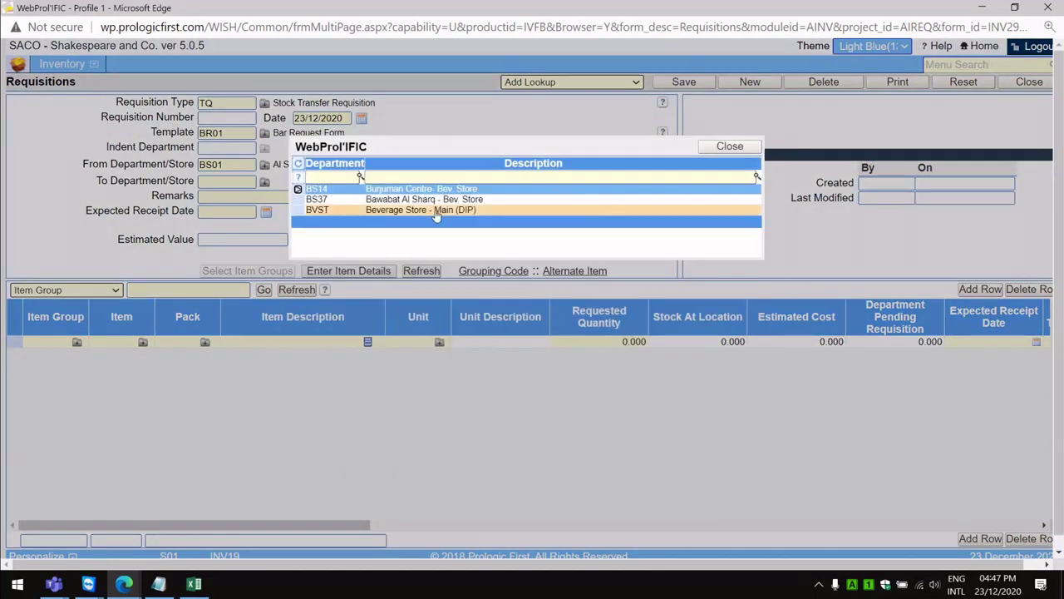
click(333, 211)
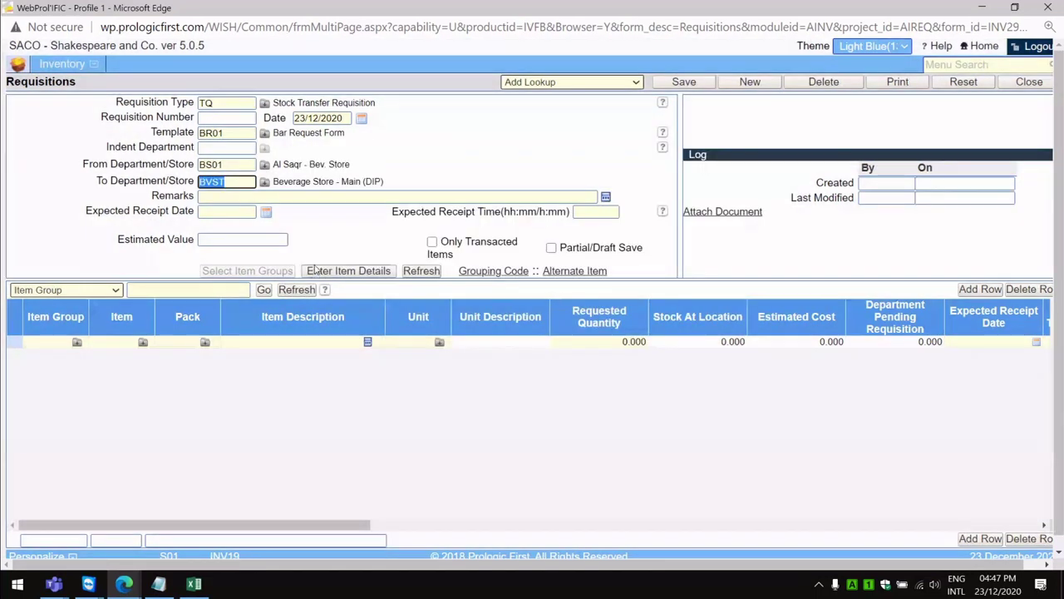
click(358, 275)
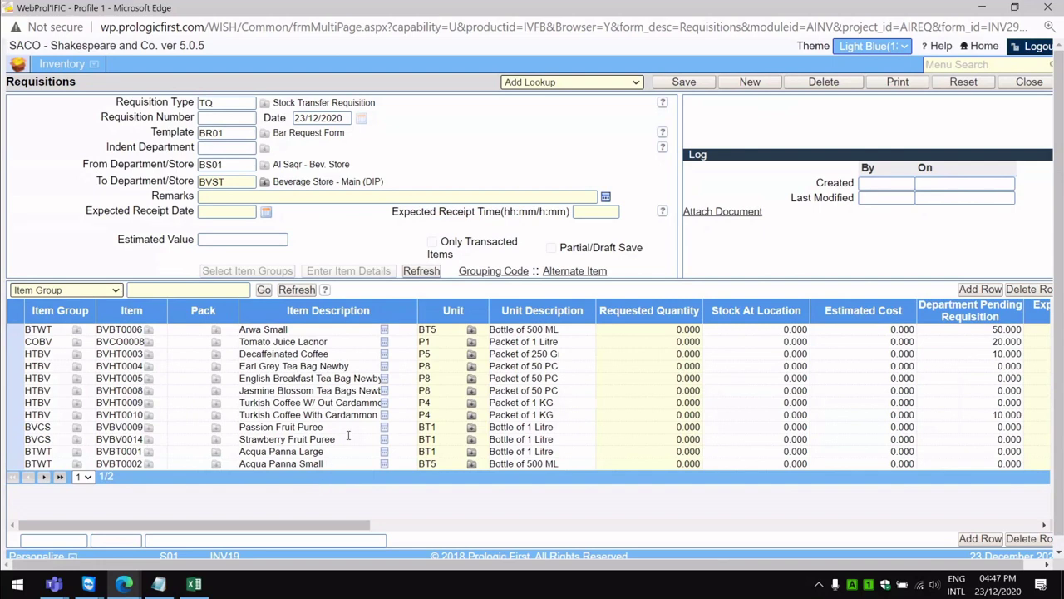
Request a quantity of 5 for Strawberry Fruit Puree and save the beverage store requisition.
click(346, 439)
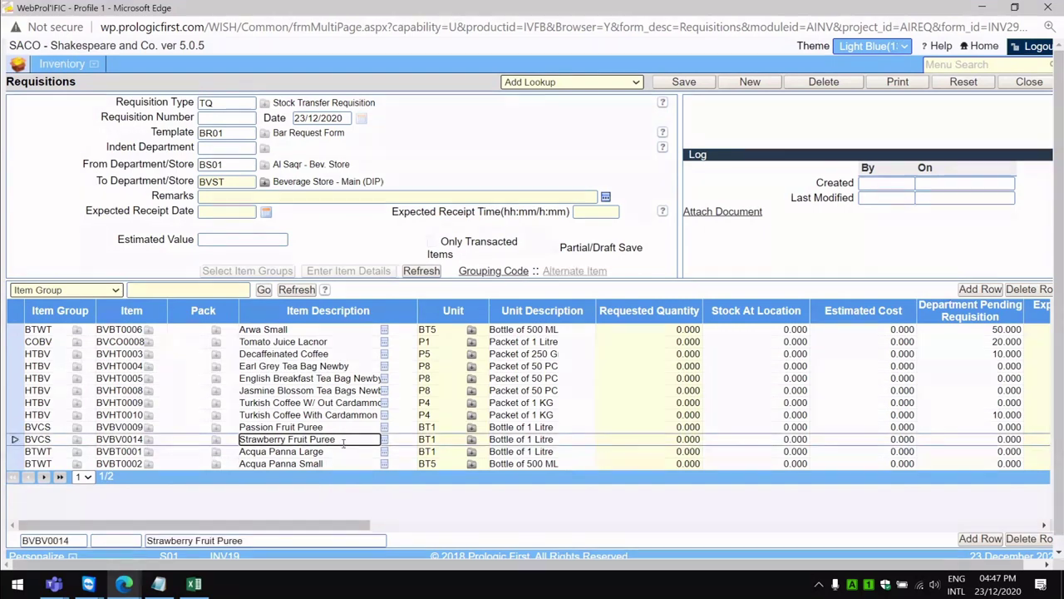
click(663, 442)
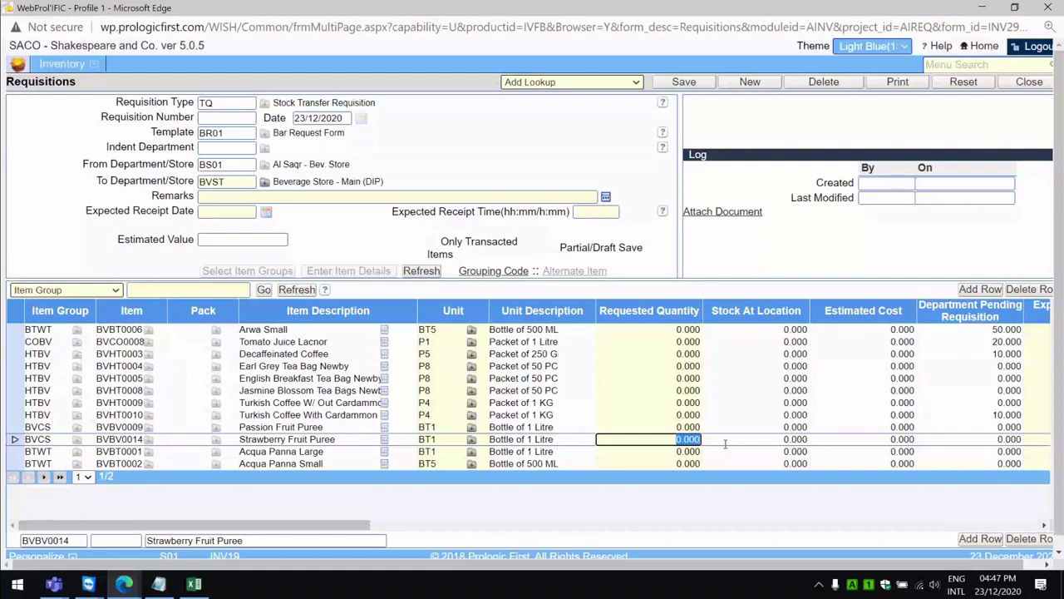
text(5)
key(Tab)
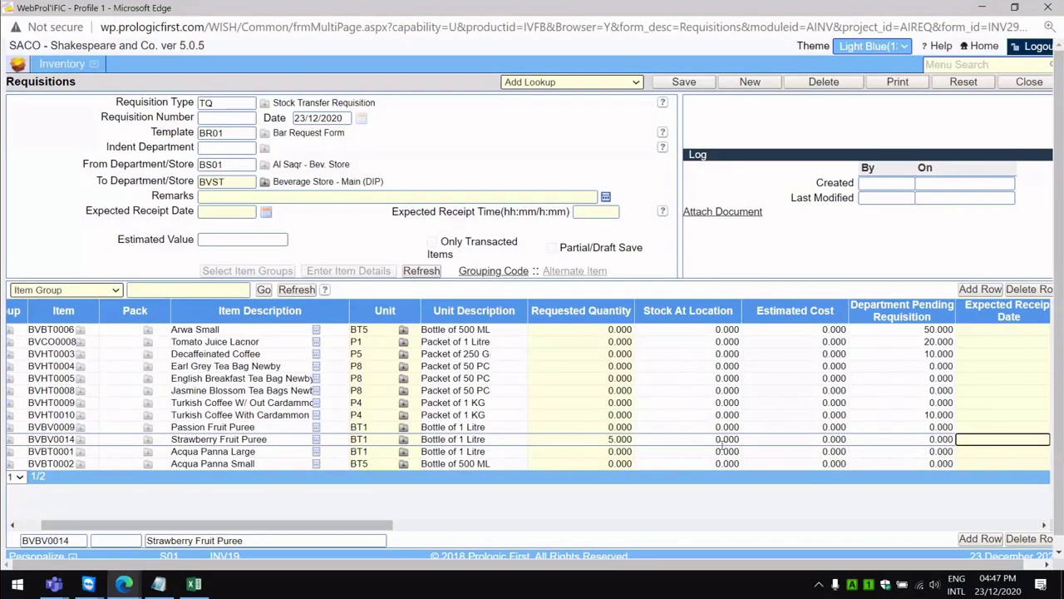
click(603, 439)
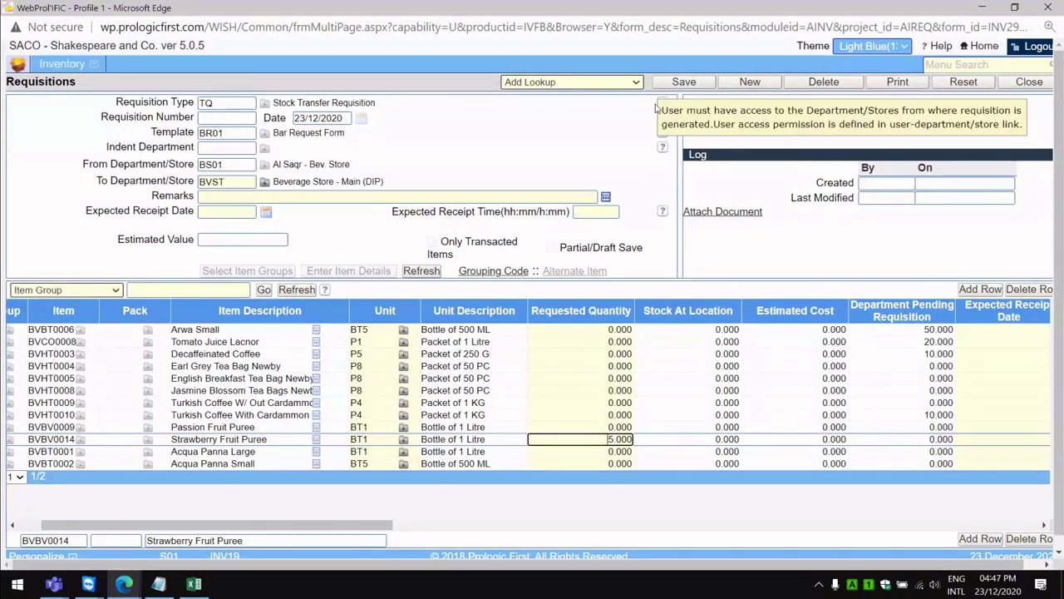
click(679, 83)
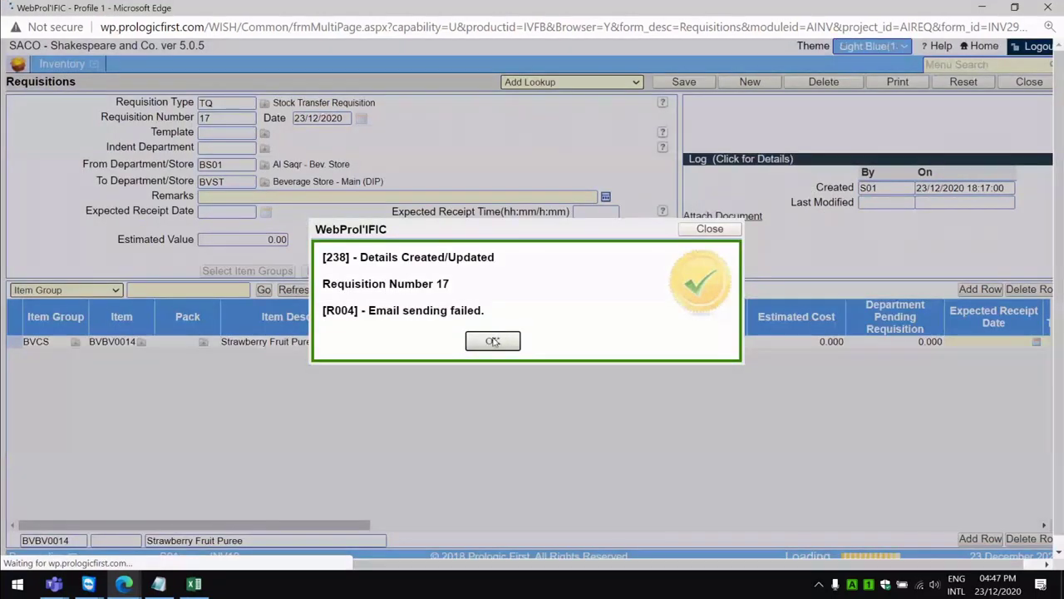
click(492, 342)
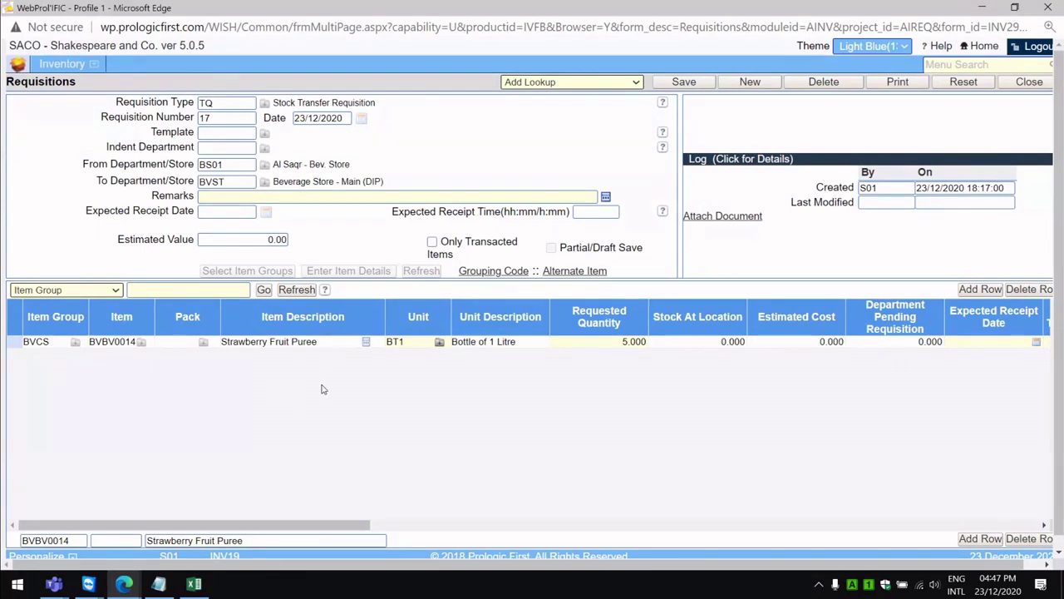
Add a row to the saved requisition, look up items with %WATER, and choose BVBT0007 Oasis Water.
click(979, 290)
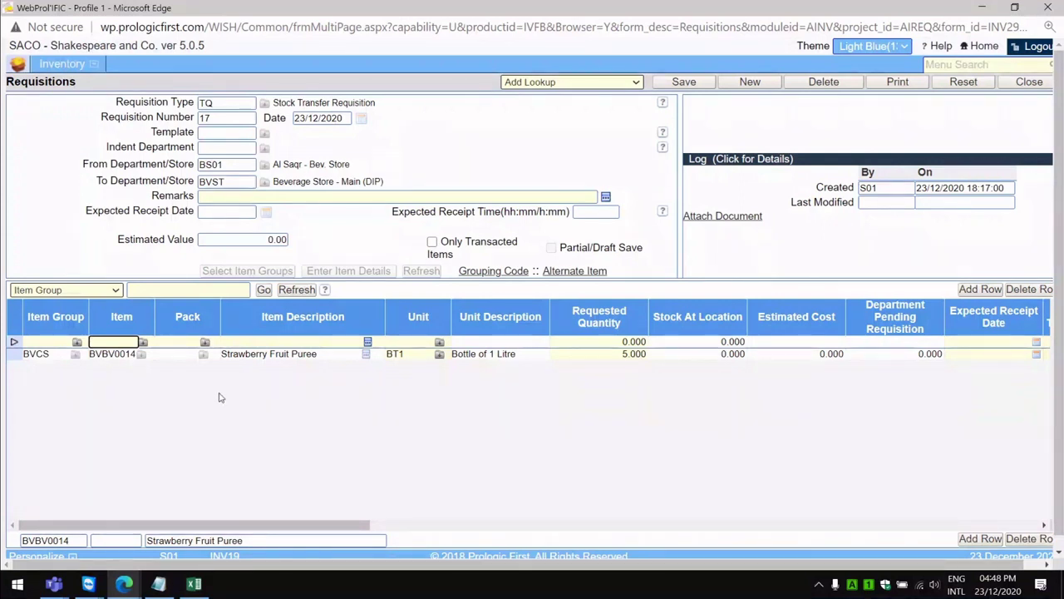
click(116, 344)
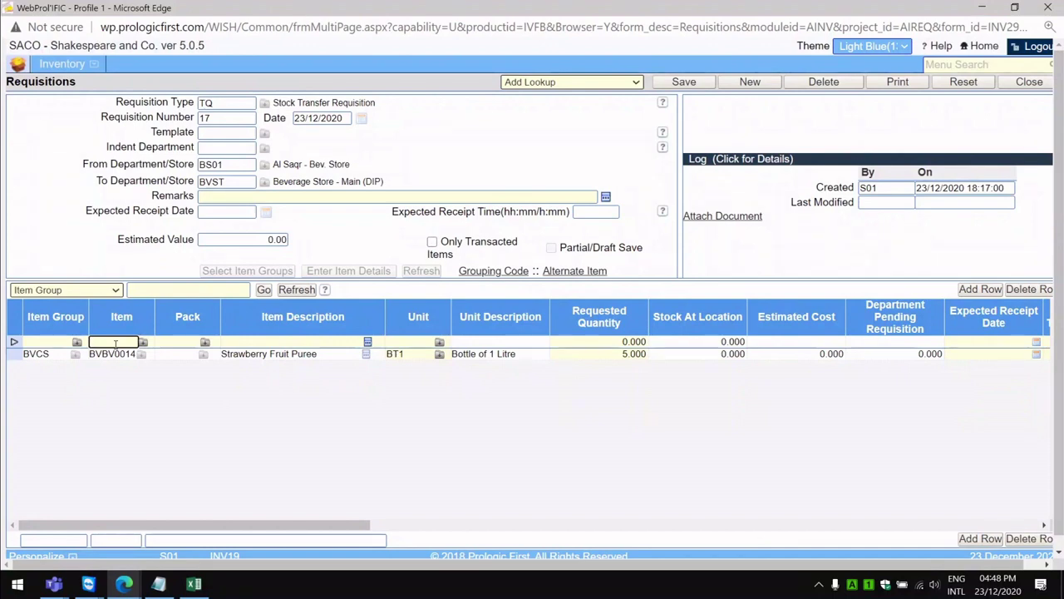
text(%)
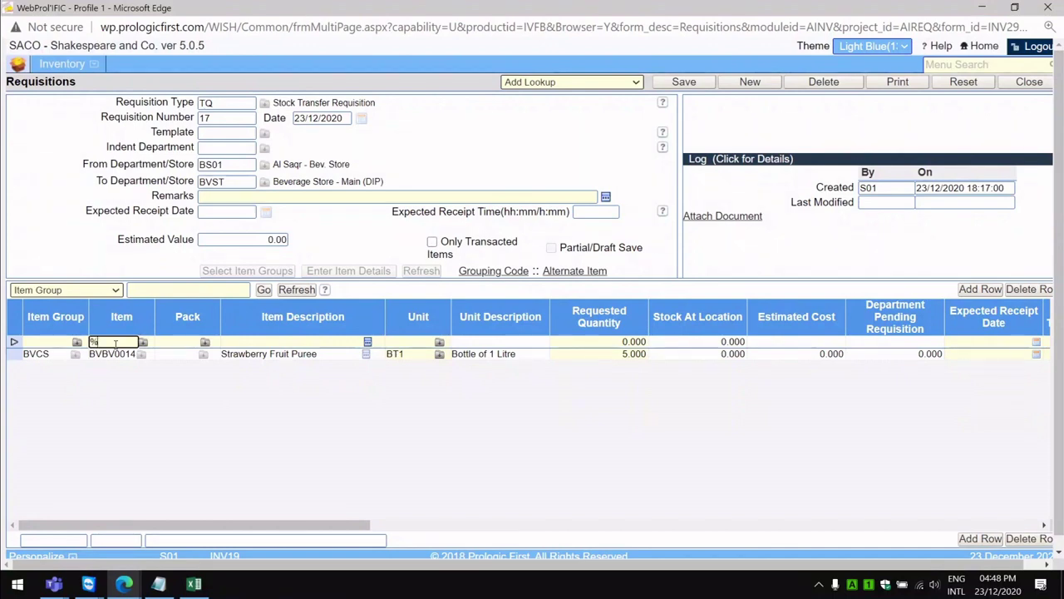
text(WATER)
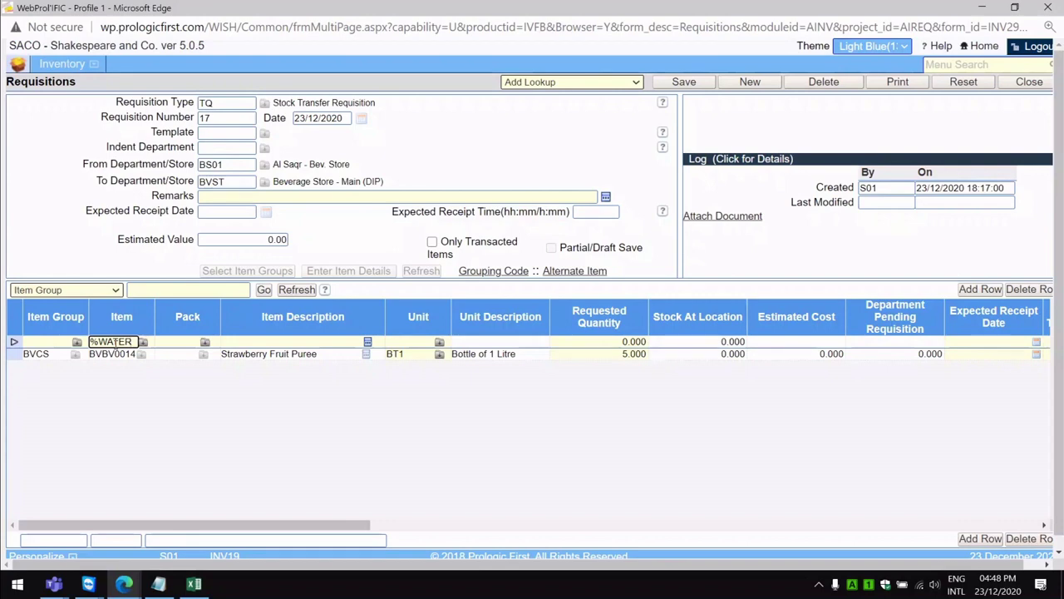
key(Tab)
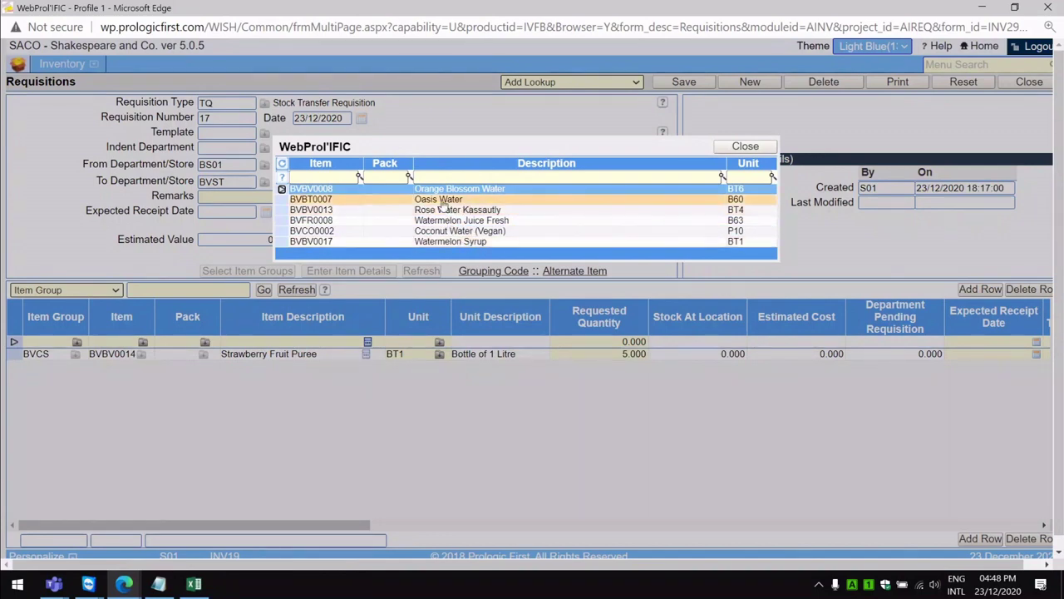
double_click(444, 207)
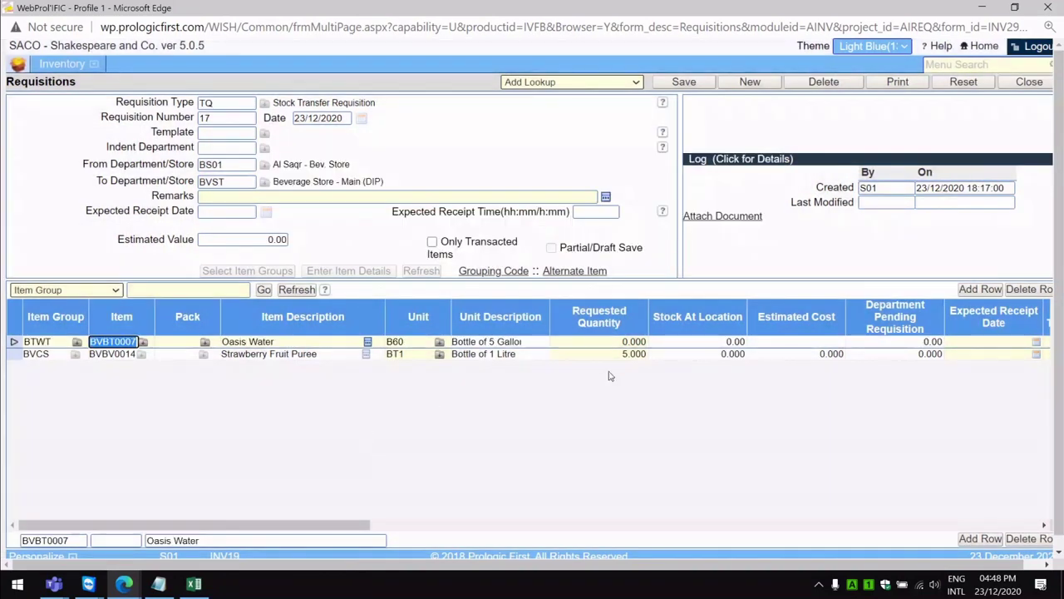
Set the requested quantity of Oasis Water to 3.
click(602, 342)
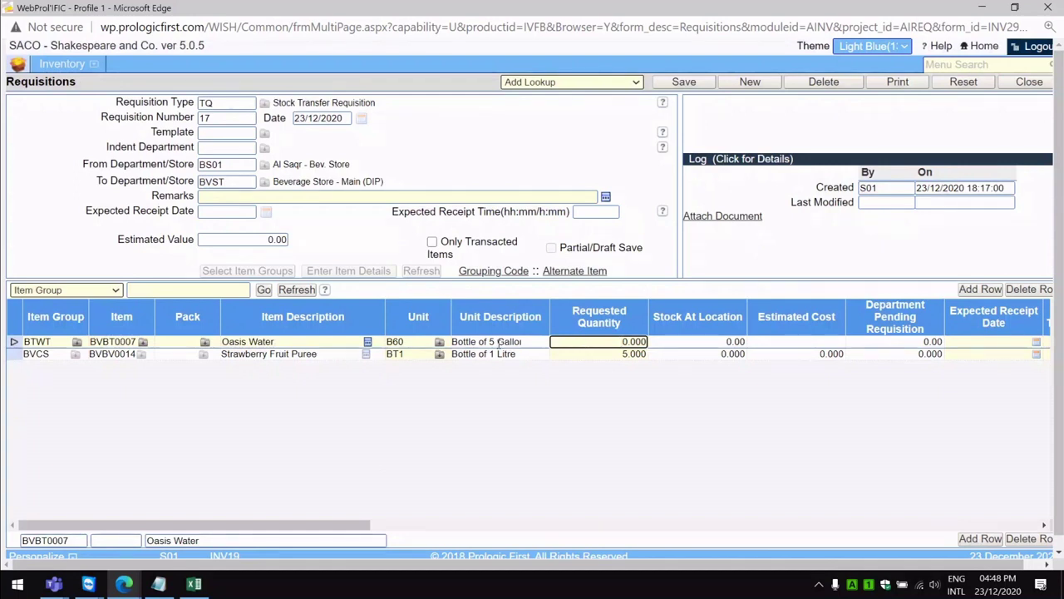
click(578, 342)
text(3)
click(589, 410)
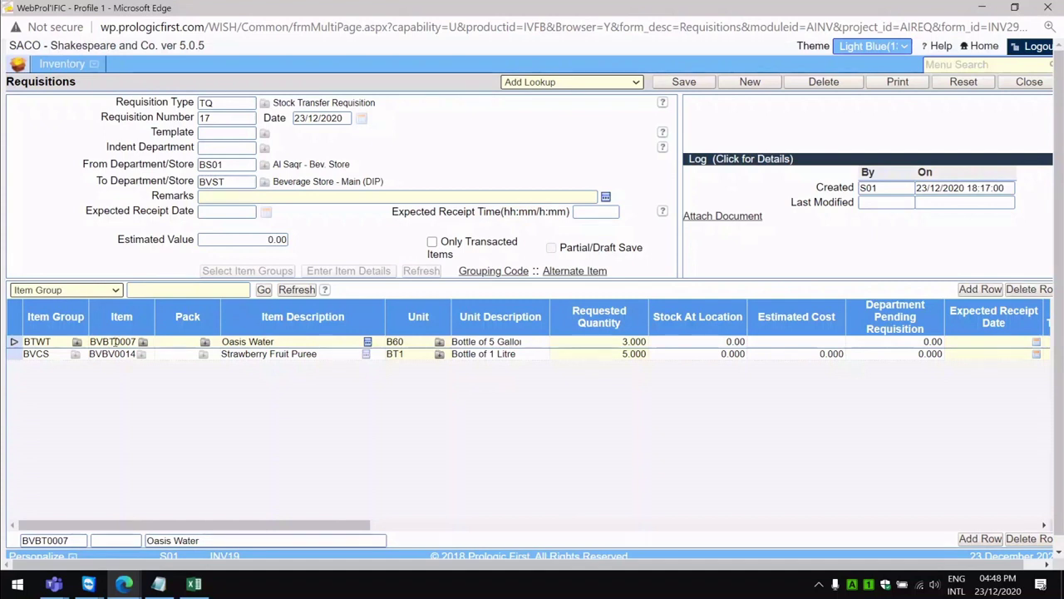
Delete the Oasis Water row from the requisition and confirm the deletion.
click(41, 342)
click(1029, 289)
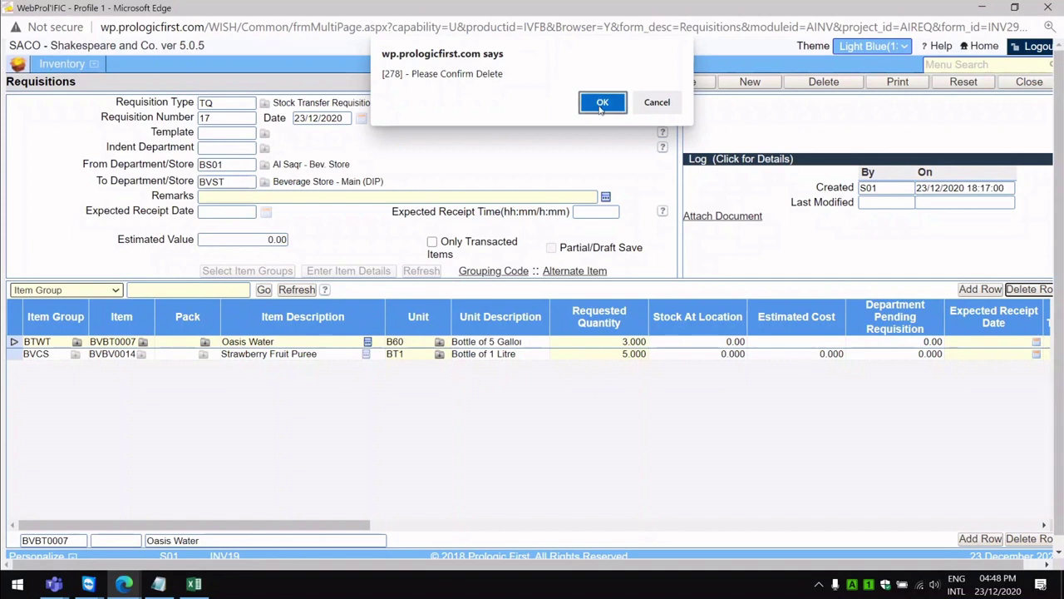
click(604, 102)
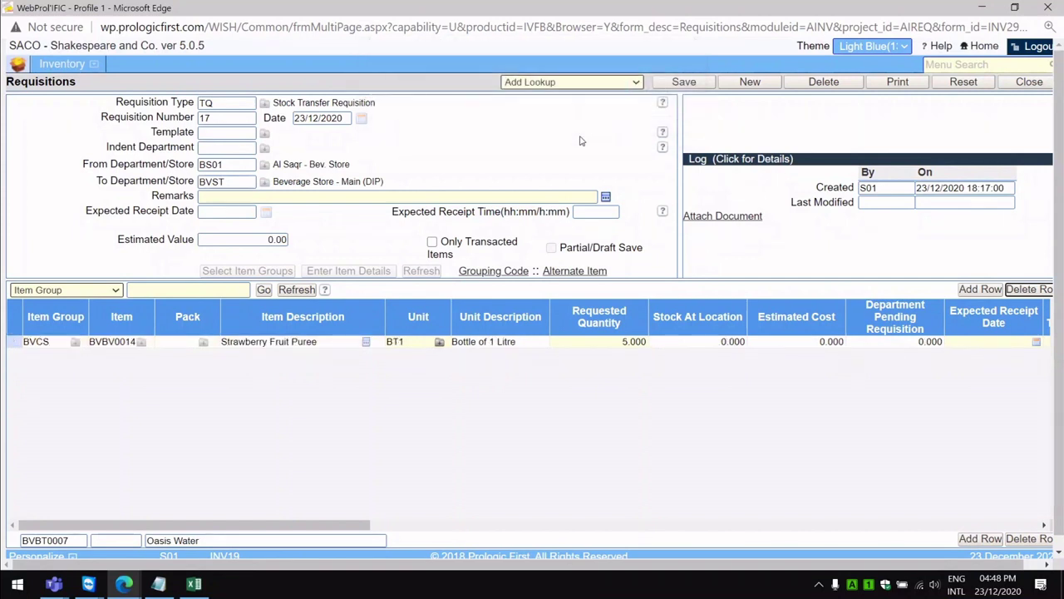
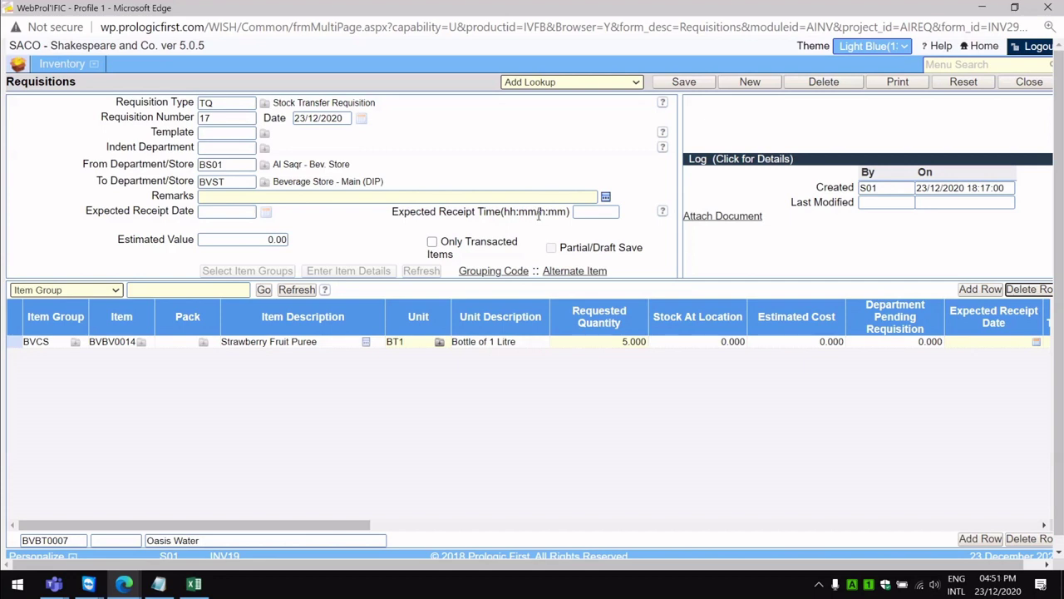
Examine the requisition's Remarks field and the Expected Receipt Date and Time columns of the Strawberry Fruit Puree row.
click(341, 198)
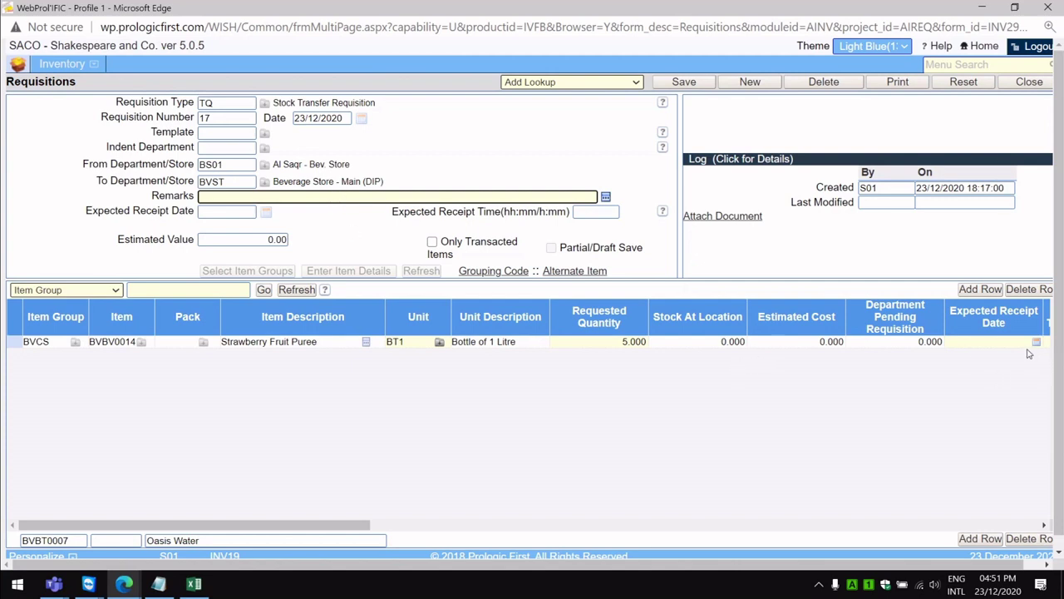
drag(311, 526, 397, 527)
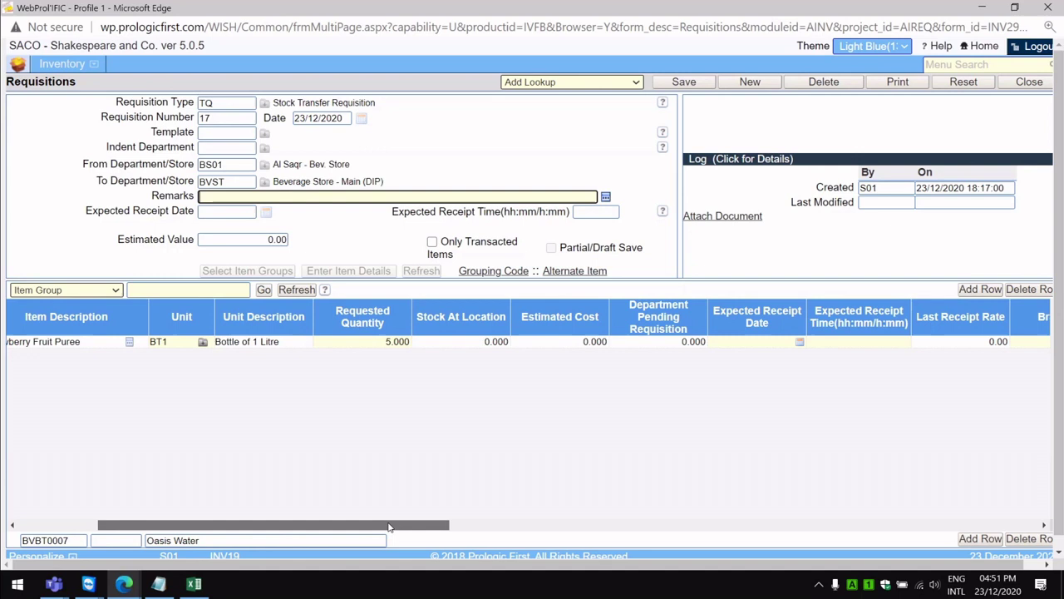
click(757, 343)
key(Tab)
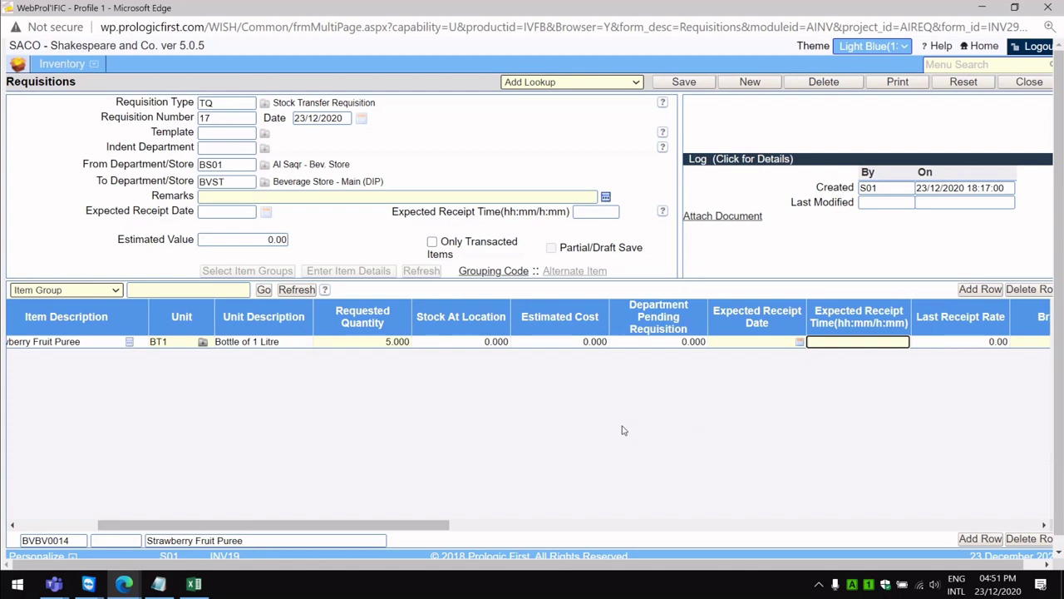
click(748, 341)
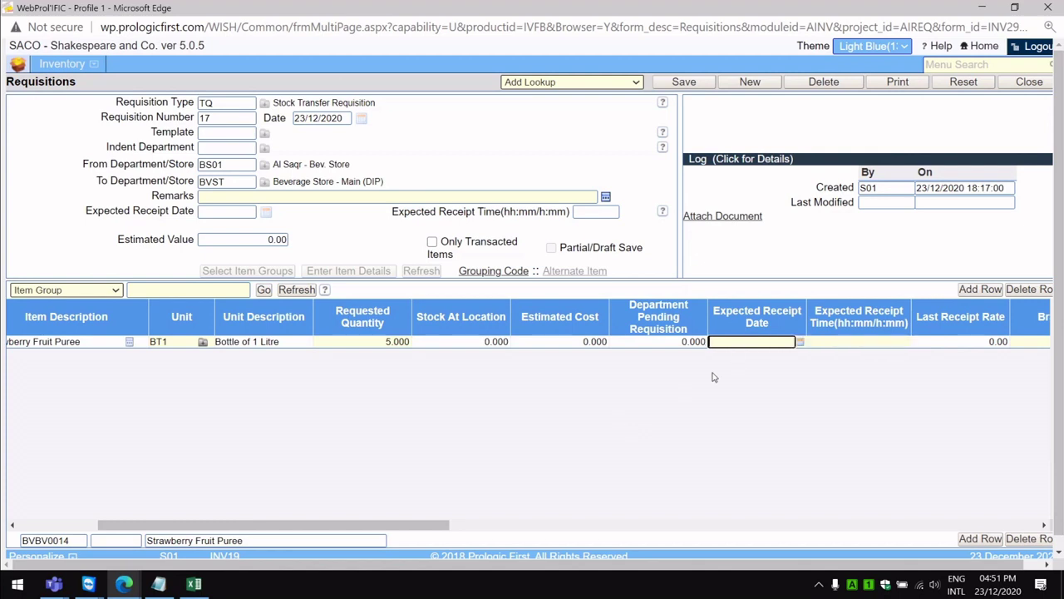
click(850, 341)
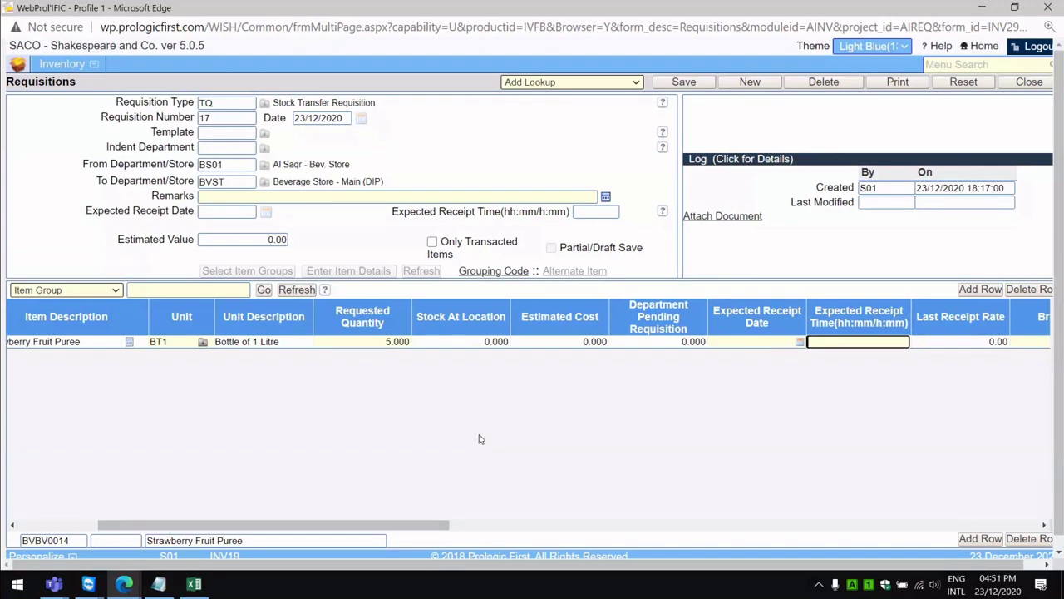
drag(312, 526, 233, 525)
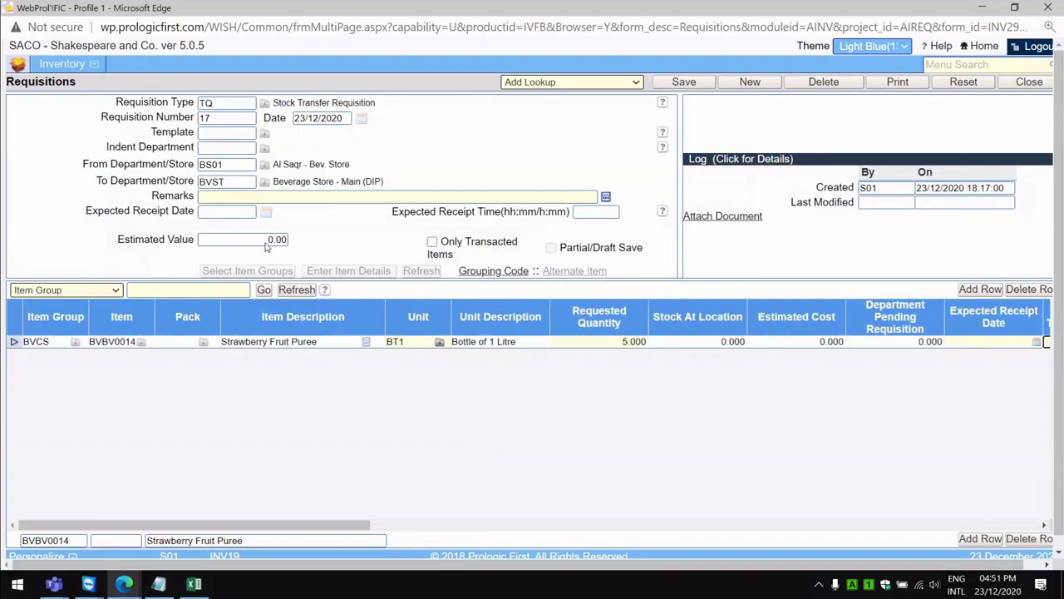
click(237, 196)
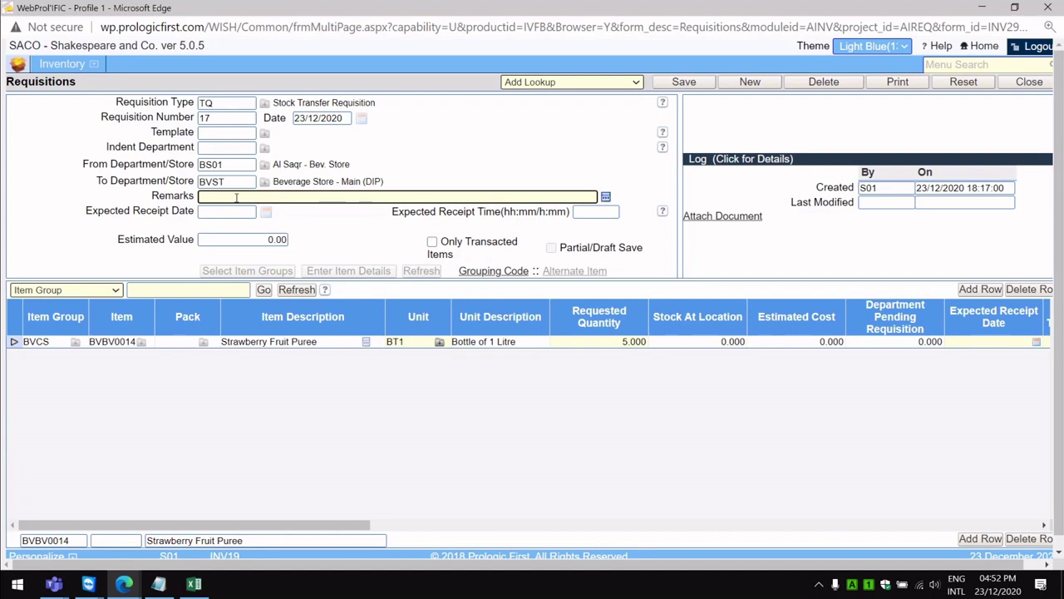
Log out of the session and decline saving the changes to the requisition.
click(1038, 50)
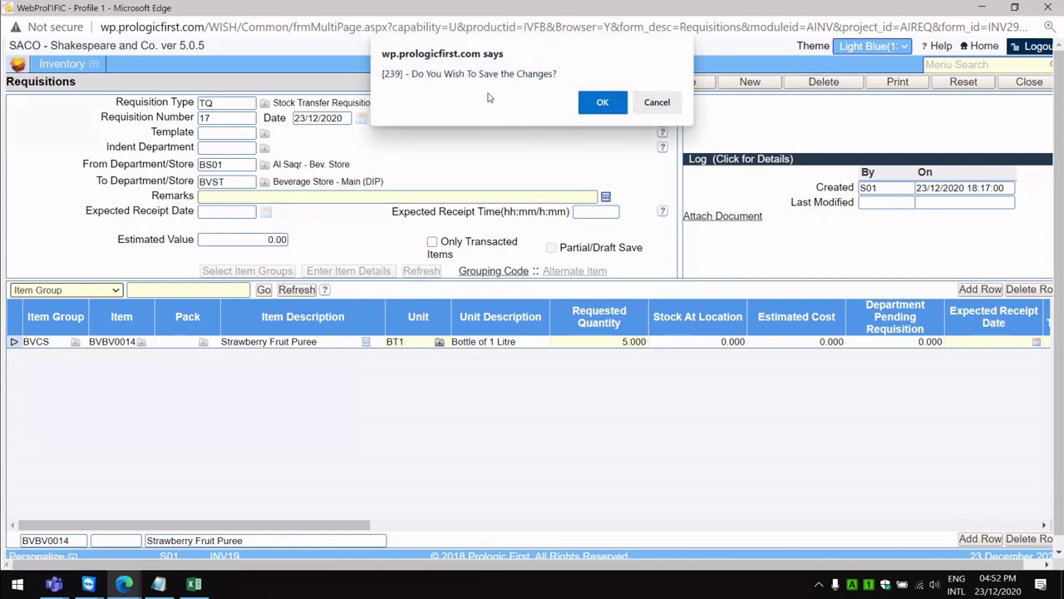
click(666, 103)
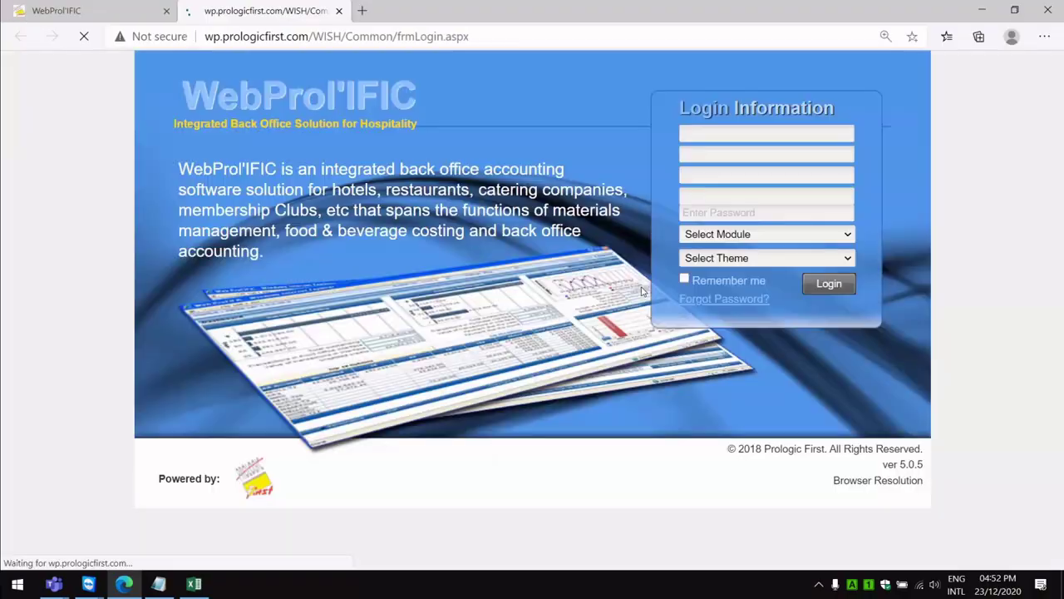
Enter the account password, log in to the Inventory module, and maximize its window.
click(507, 37)
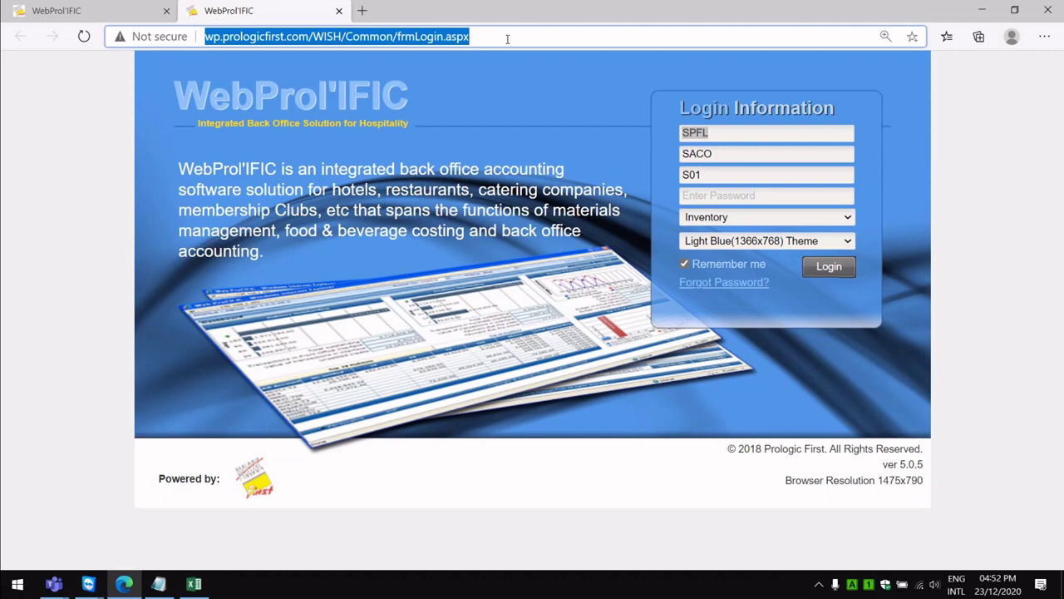
click(721, 174)
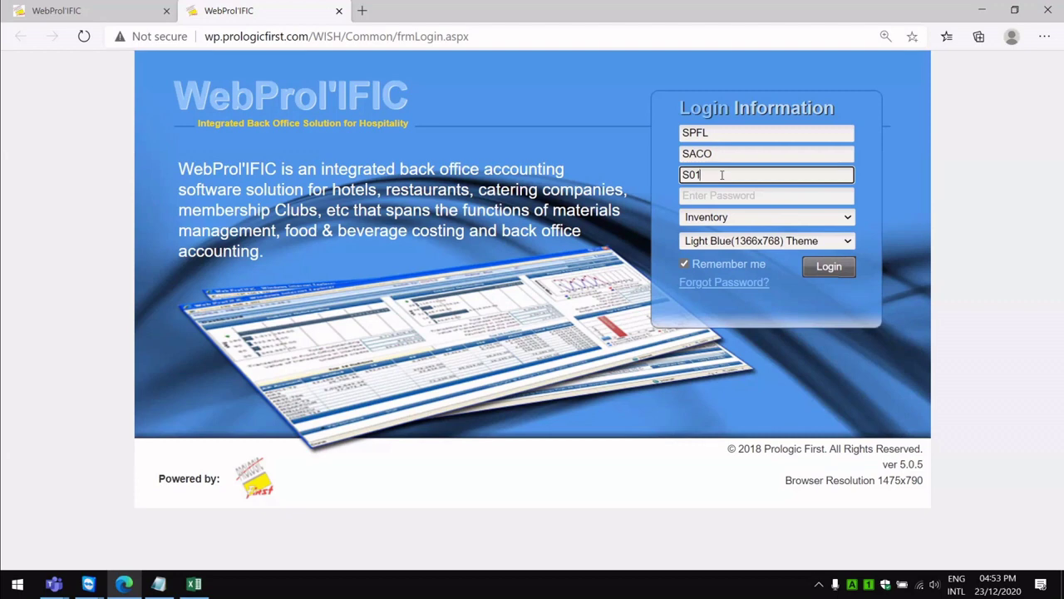
click(715, 195)
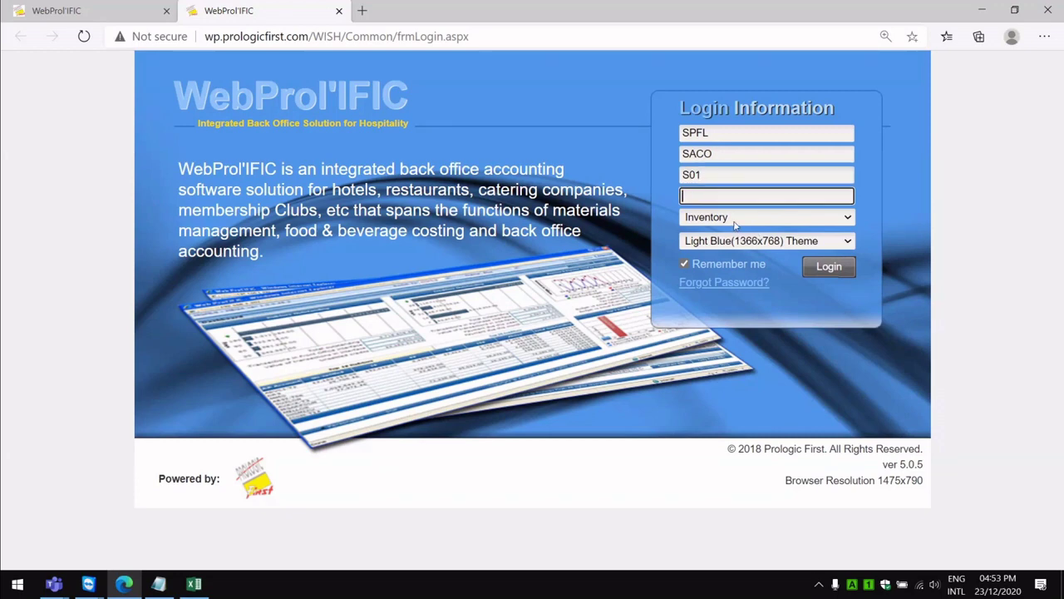
text(****)
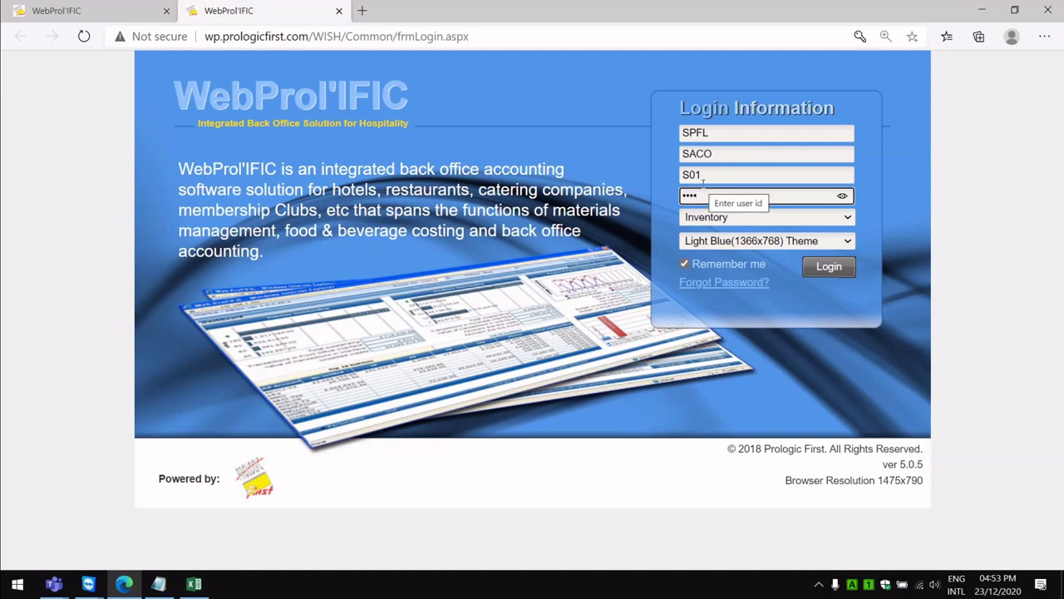
click(822, 266)
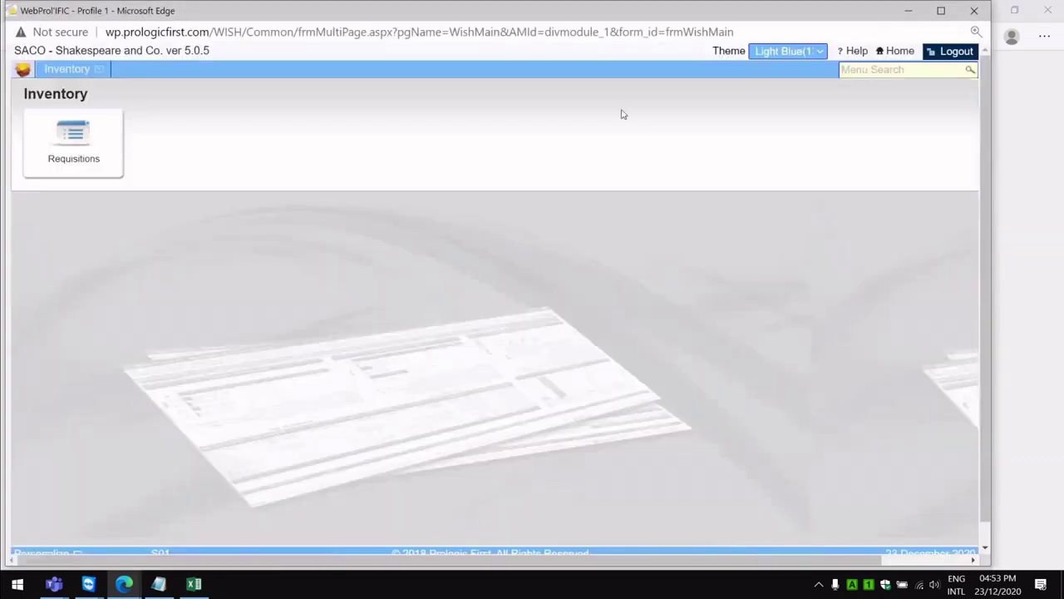
click(940, 10)
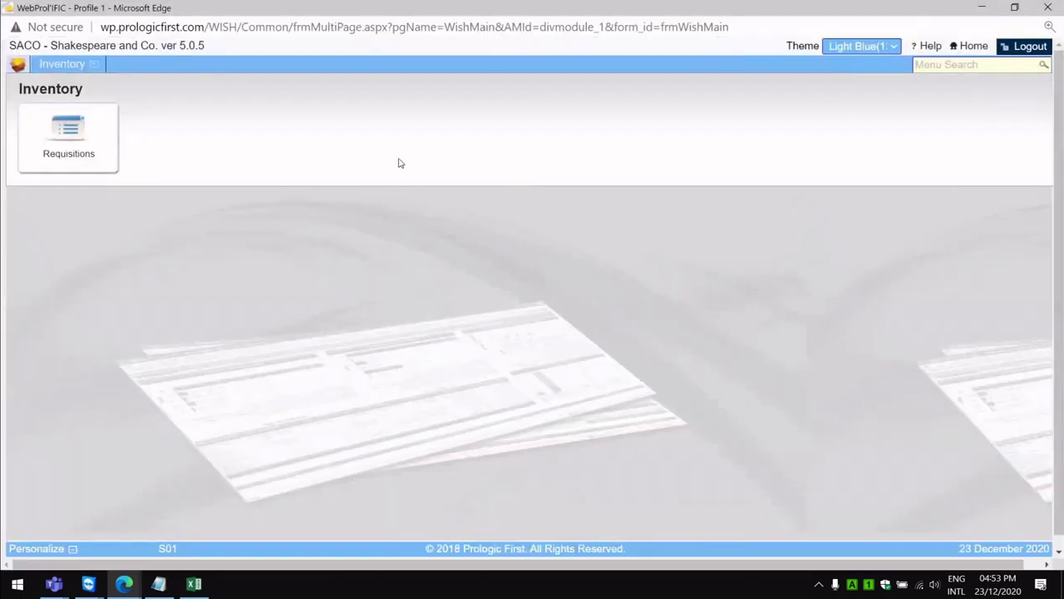
Search the pending requisitions for From Department/Store 101 Al Saqr and view the details of requisition 11.
click(71, 157)
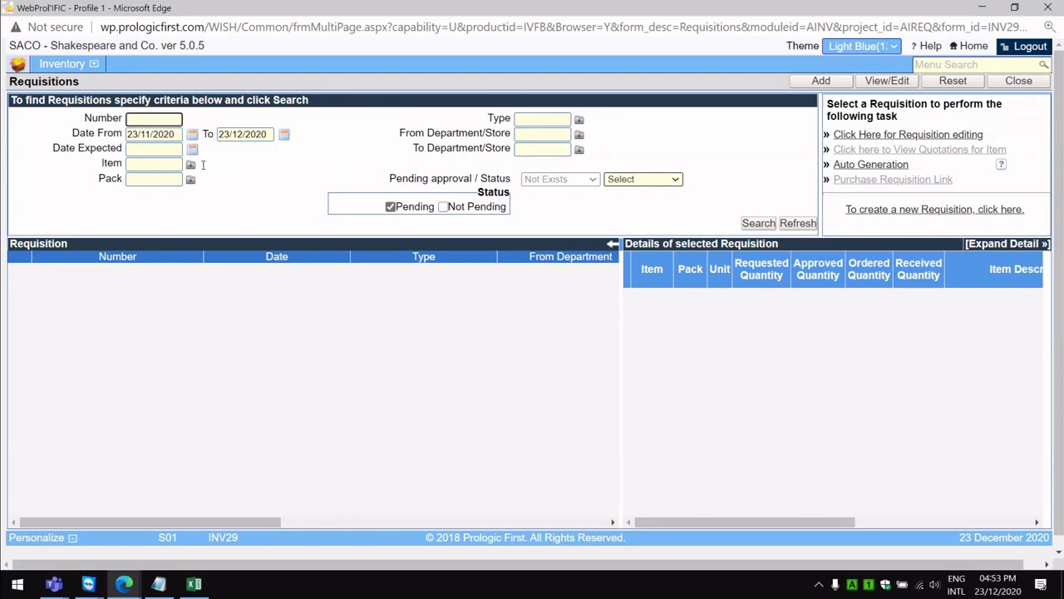
click(143, 150)
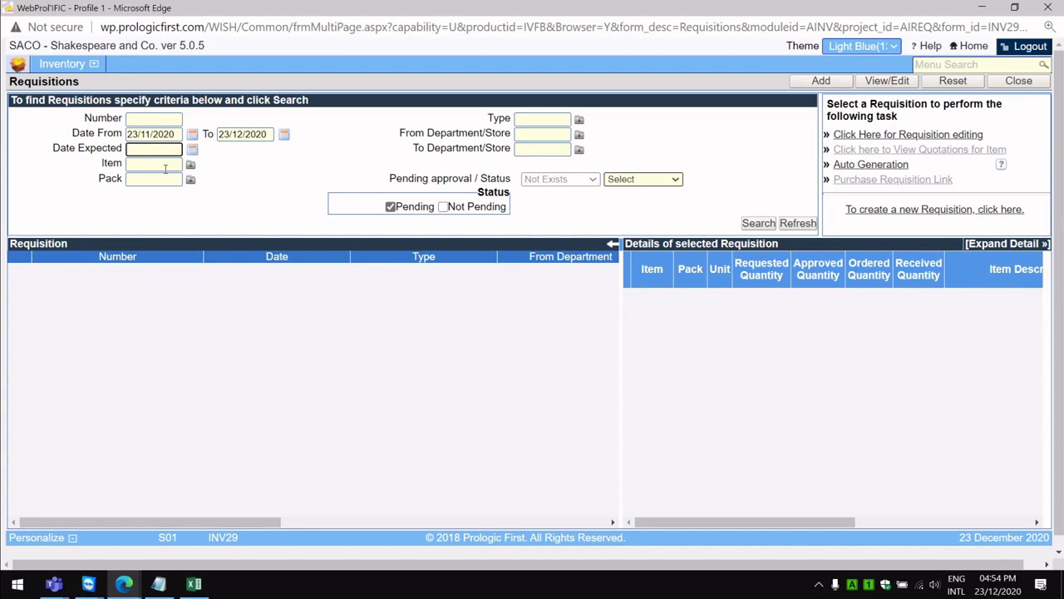
click(159, 165)
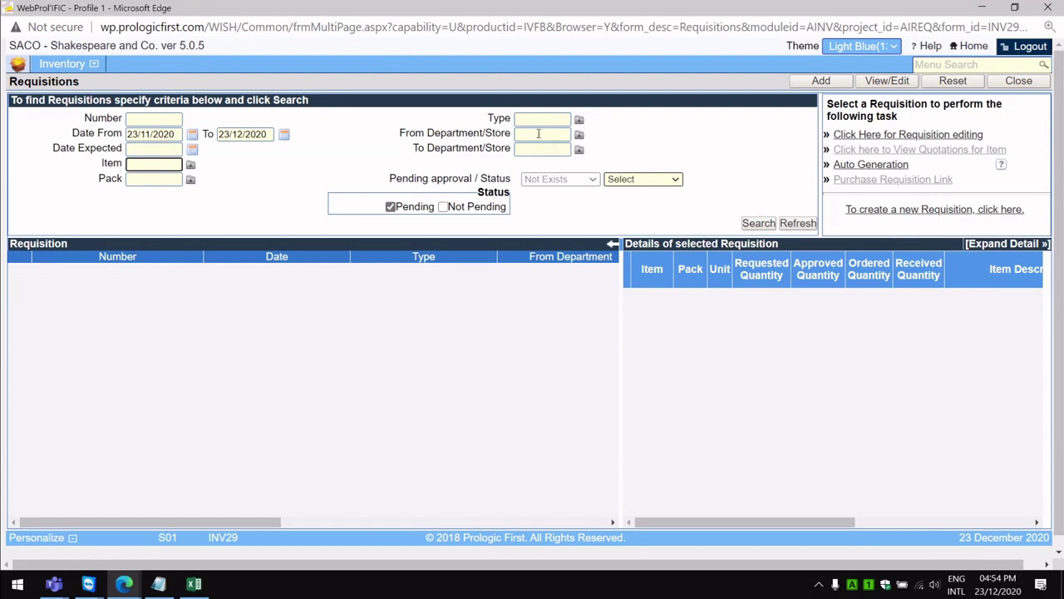
click(526, 134)
click(579, 133)
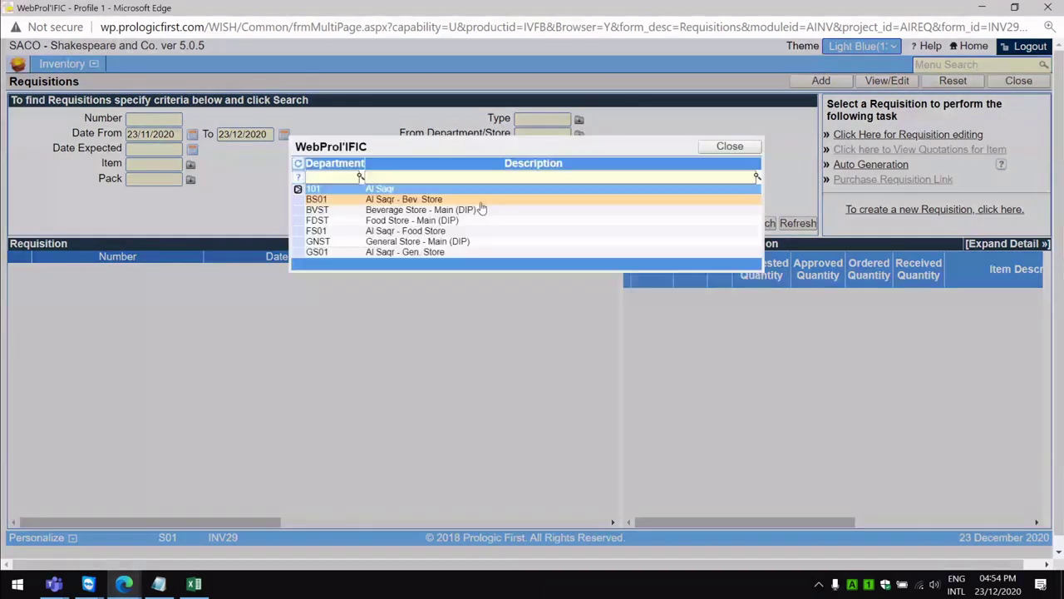
click(564, 189)
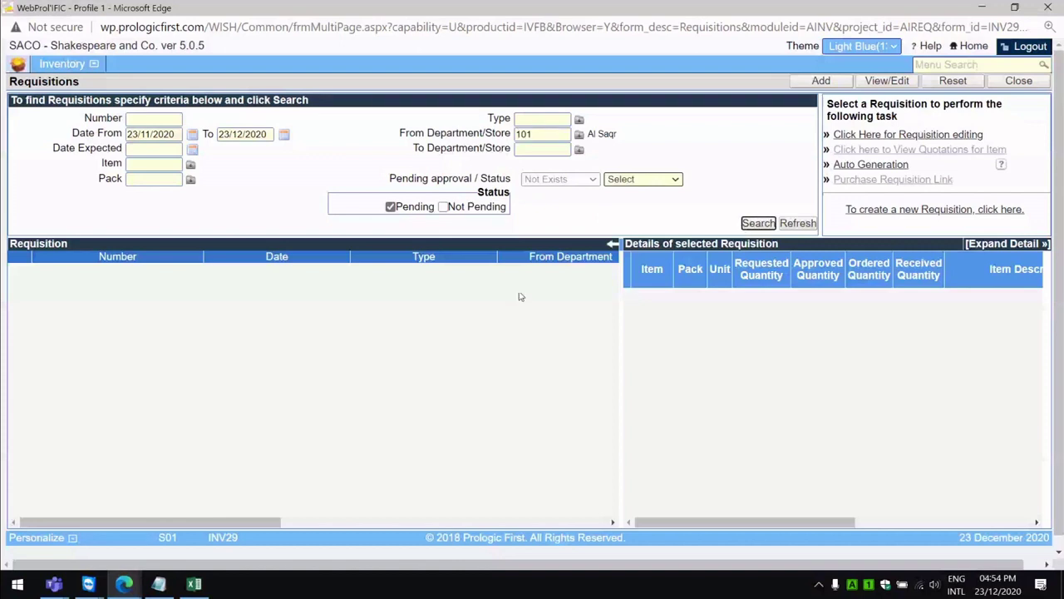
key(Return)
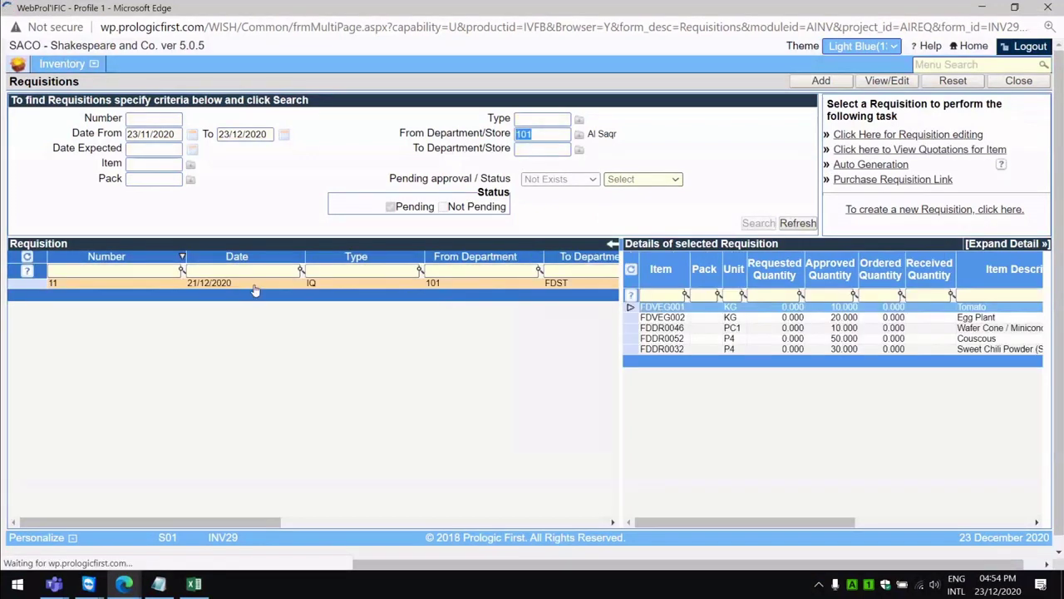
click(251, 287)
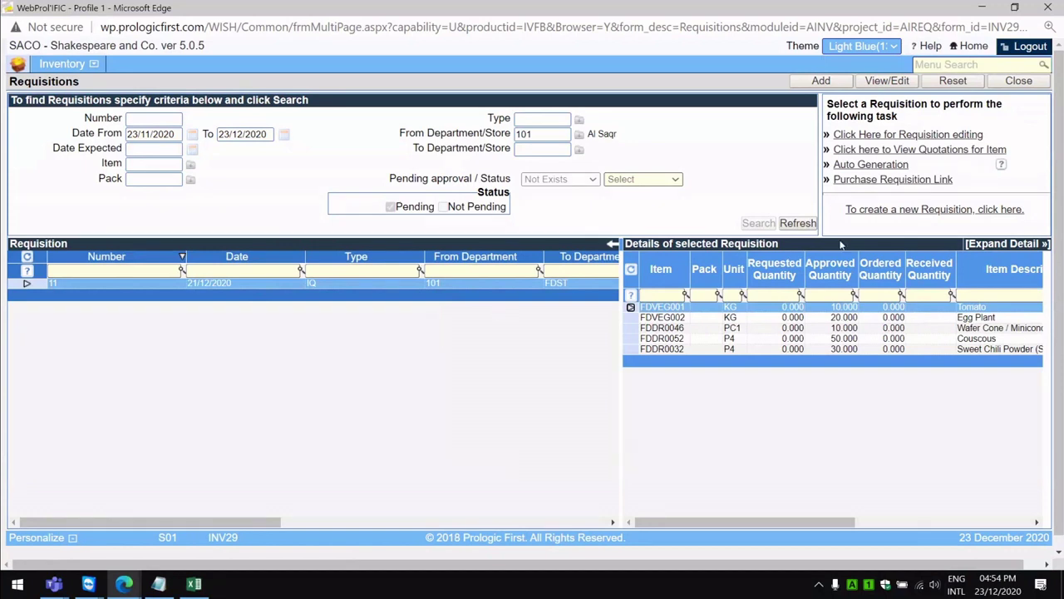
Start a new requisition of type TQ Stock Transfer Requisition with template BR01 Bar Request Form.
click(804, 225)
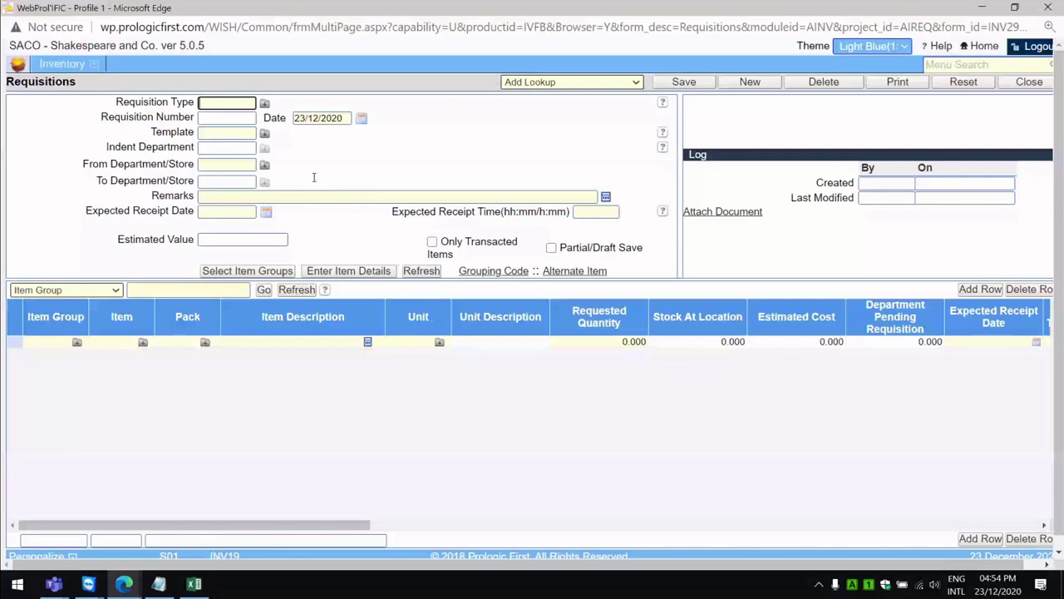
click(264, 102)
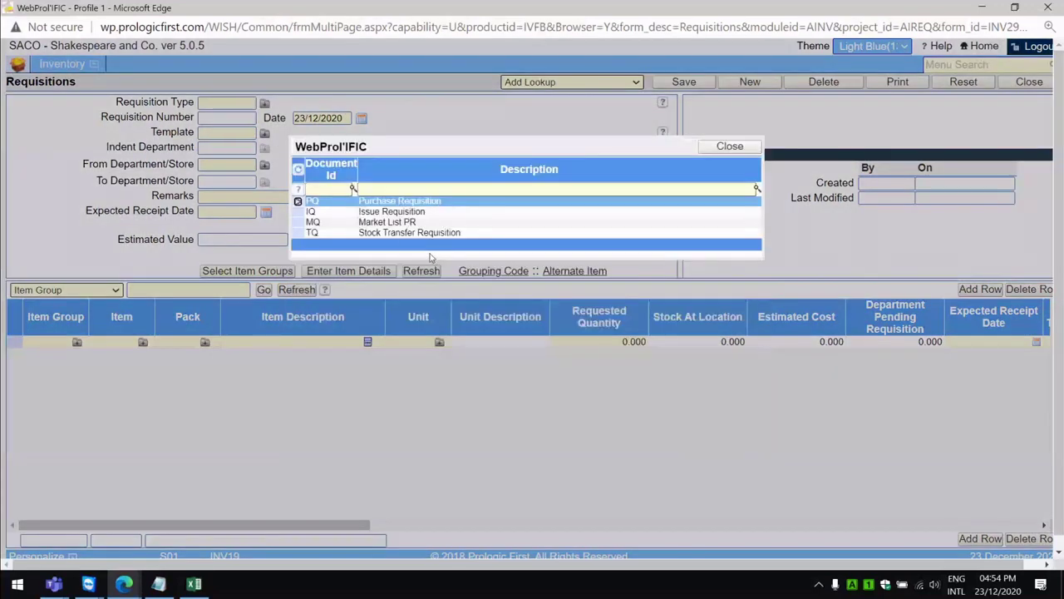
click(399, 236)
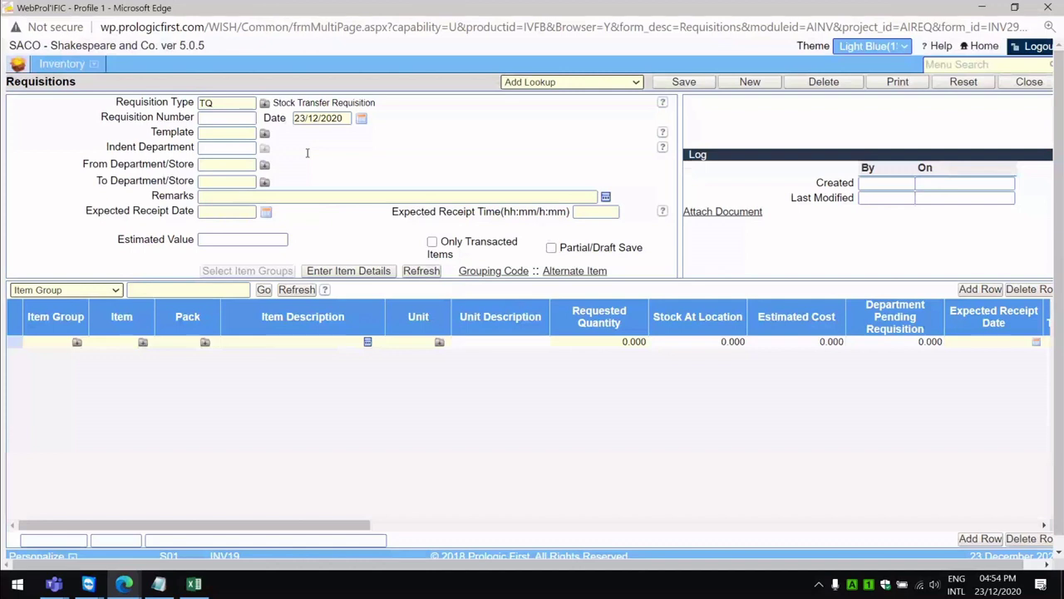
click(227, 104)
click(264, 134)
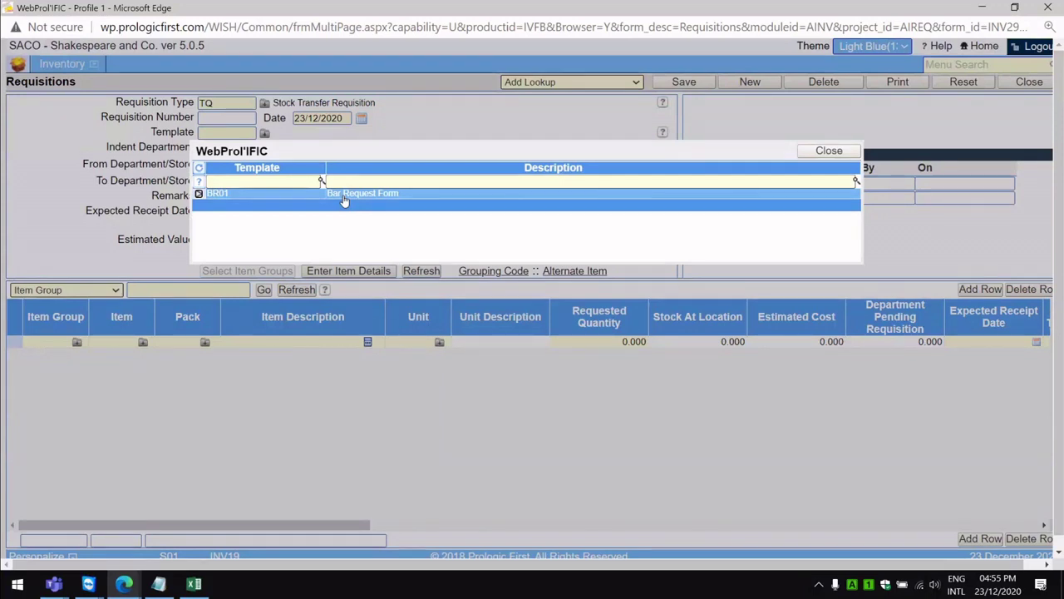
click(345, 200)
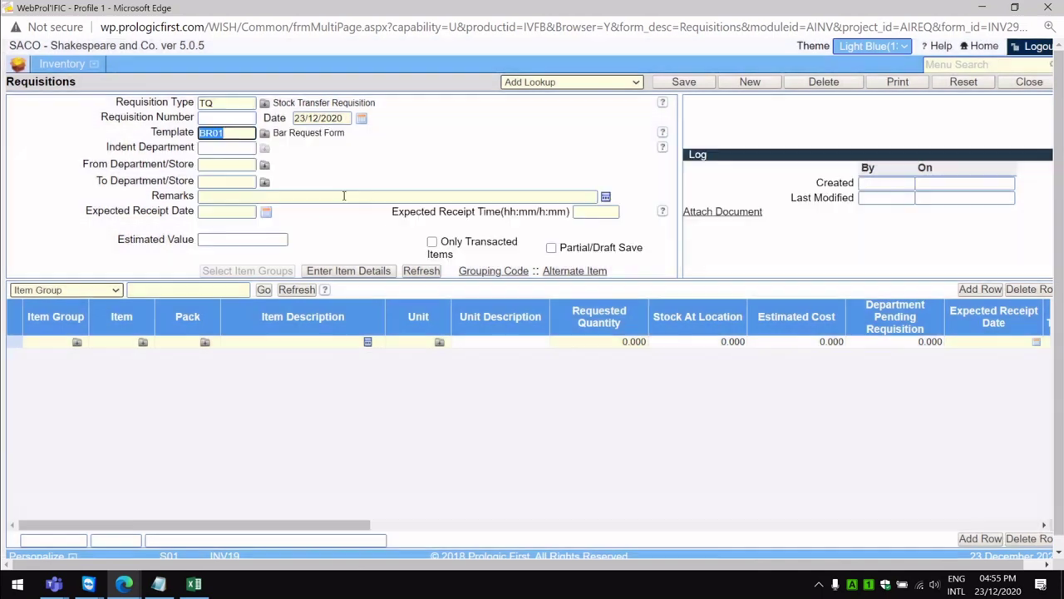
click(235, 164)
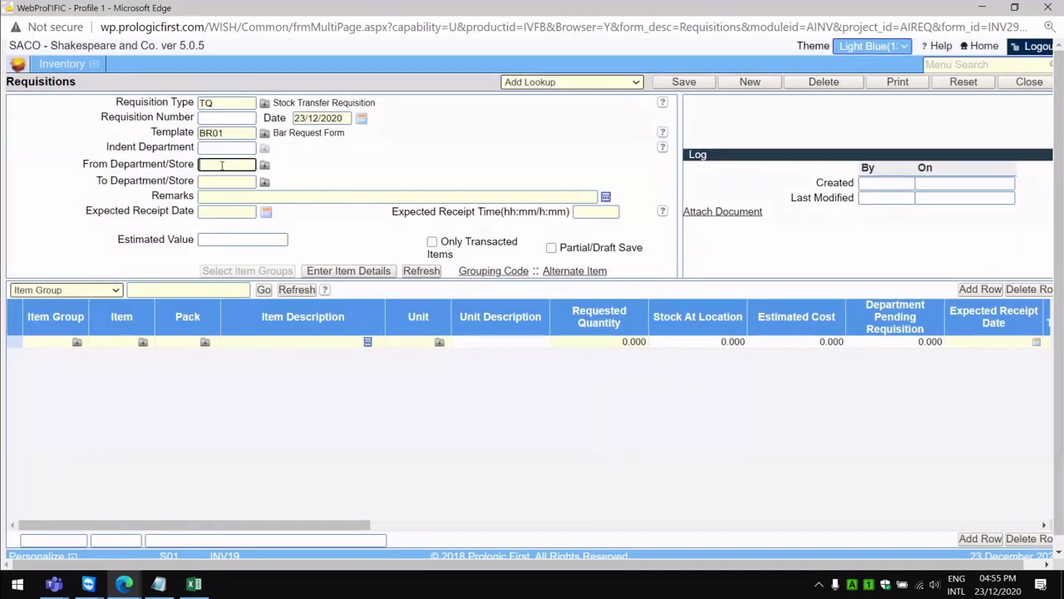
click(250, 133)
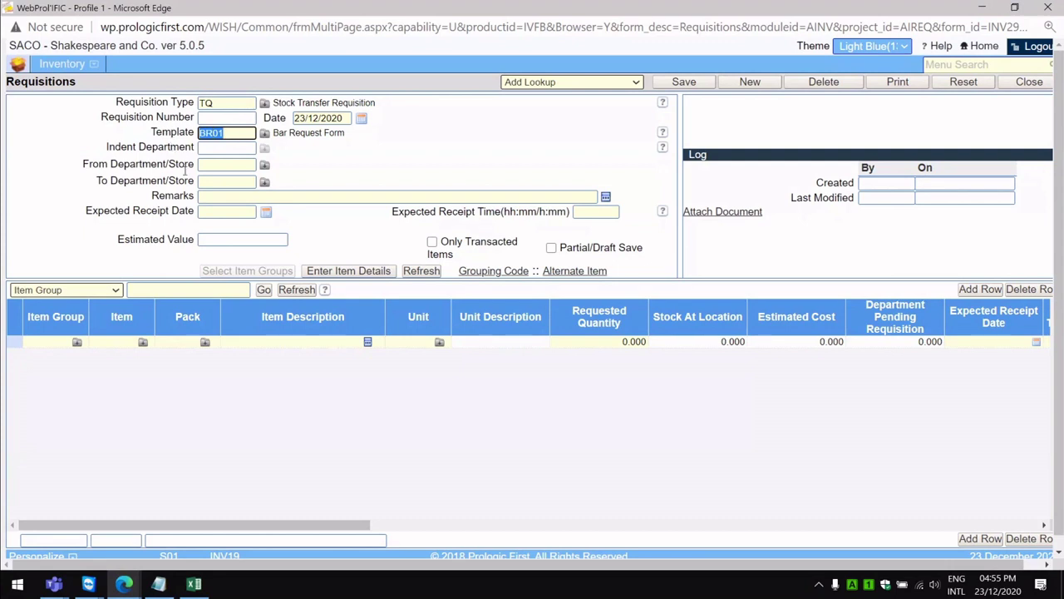
Set From Department/Store to BS01 Al Saqr - Bev. Store and To Department/Store to BVST.
click(211, 166)
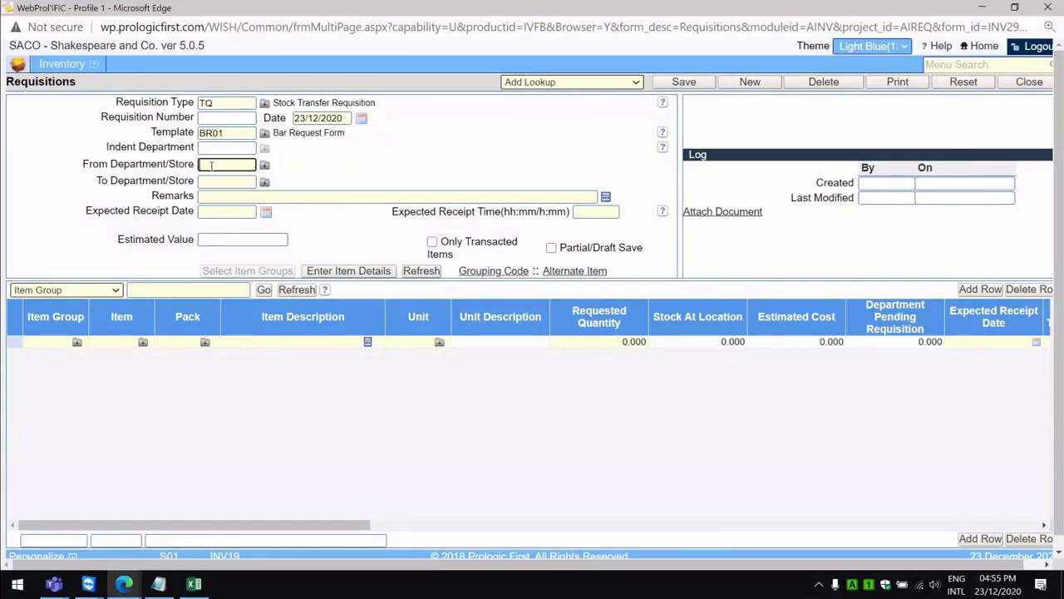
click(265, 167)
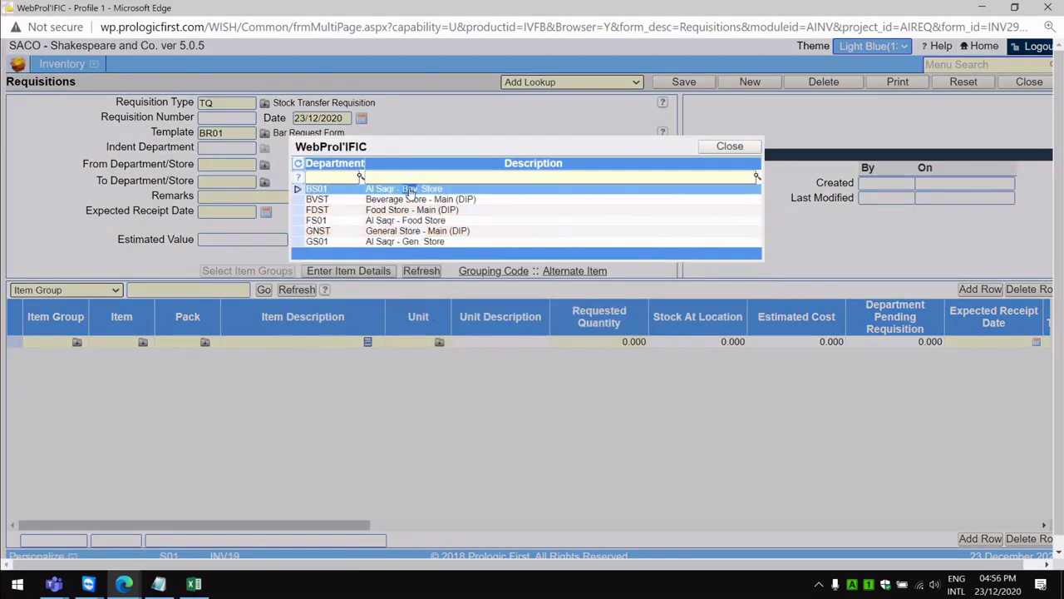
click(410, 191)
click(231, 179)
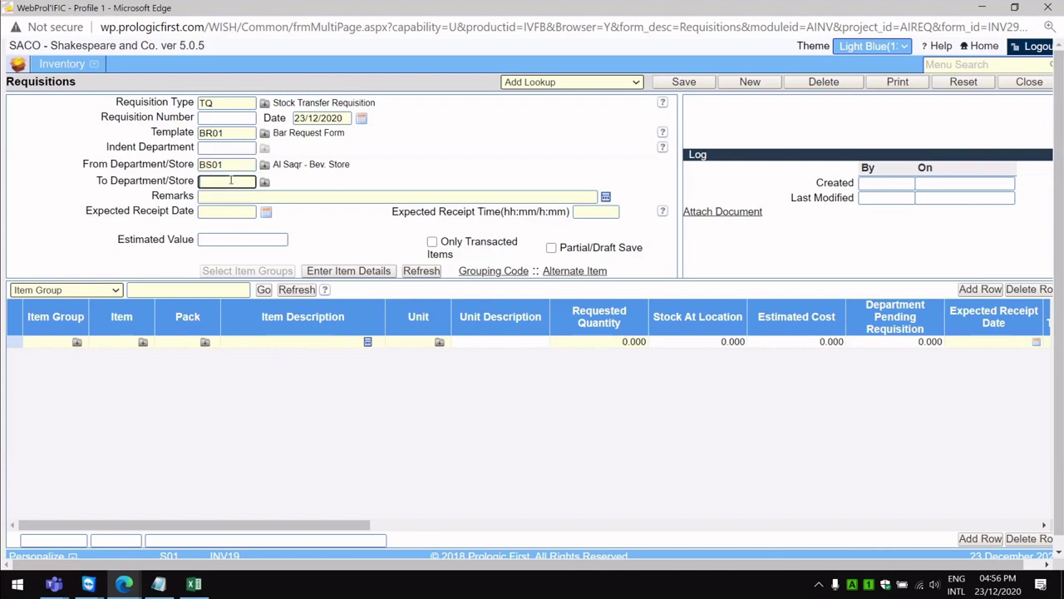
text(BVST)
key(Tab)
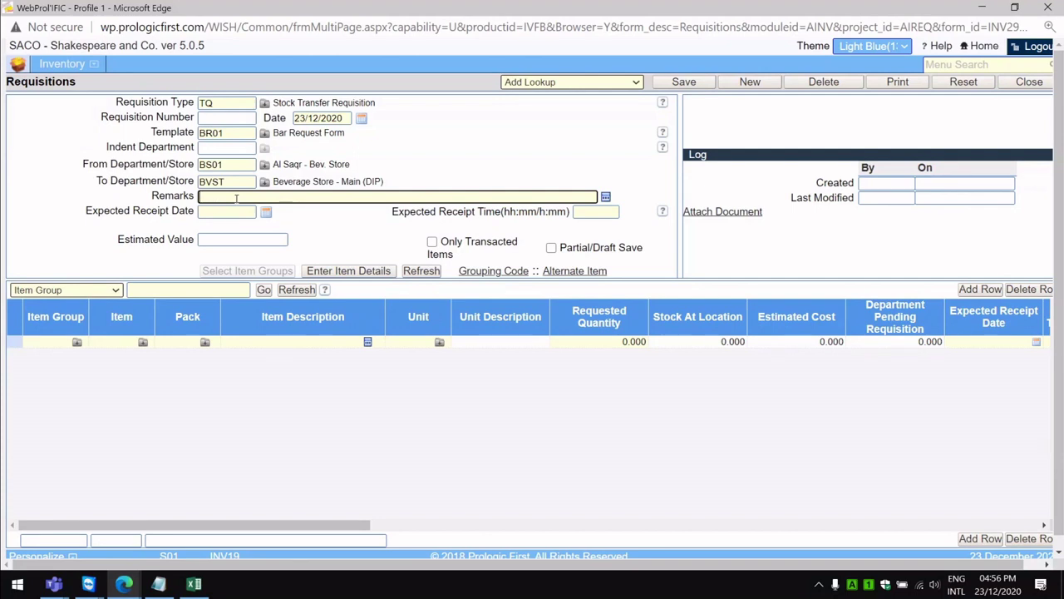
click(231, 181)
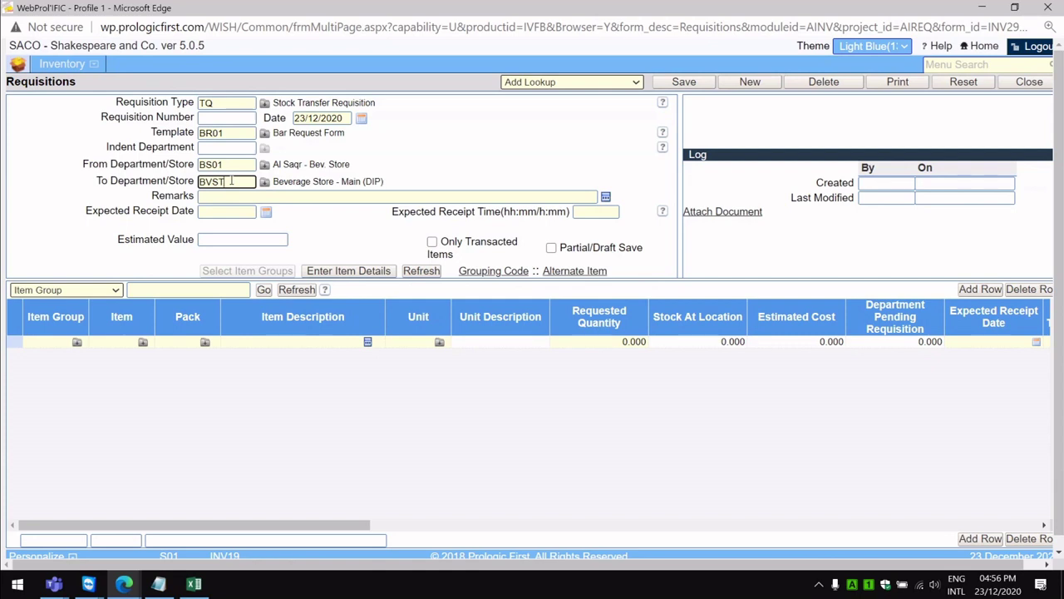
drag(233, 181, 185, 183)
key(Tab)
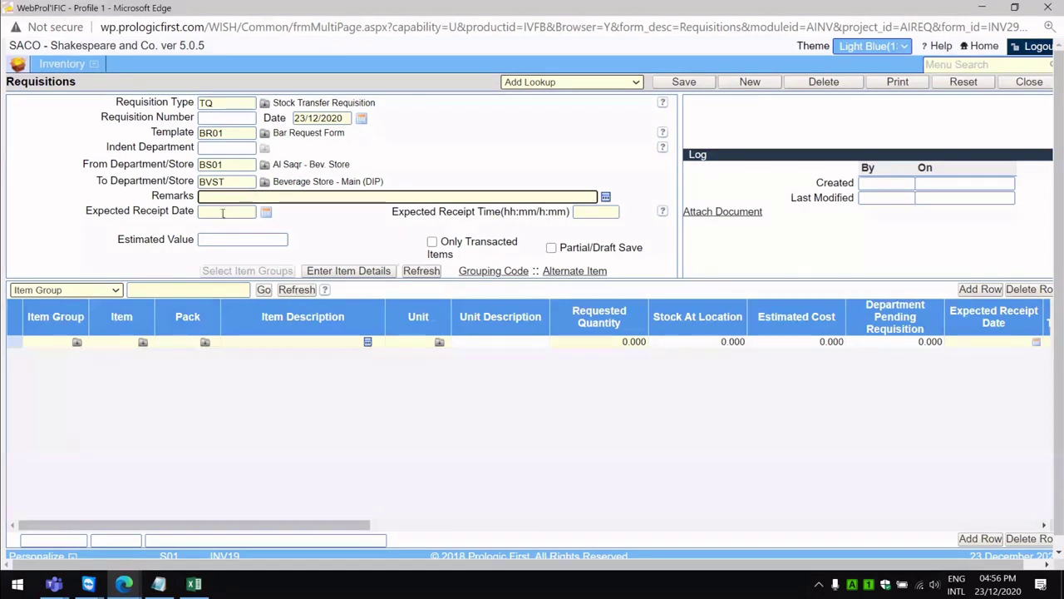
Leave the Expected Receipt Date empty and load the Bar Request Form template's item details into the requisition.
click(222, 213)
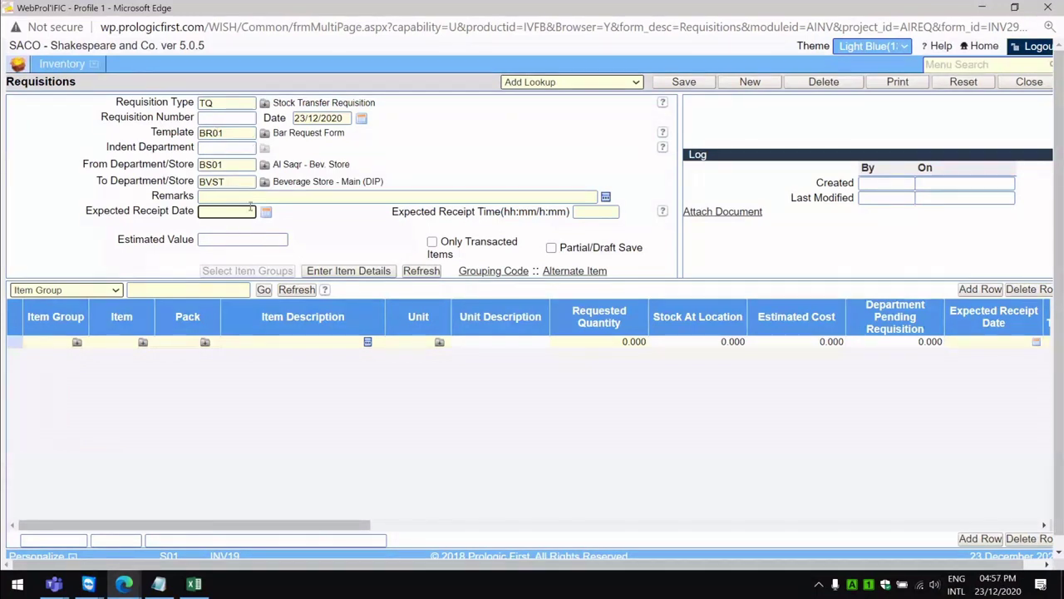
click(363, 273)
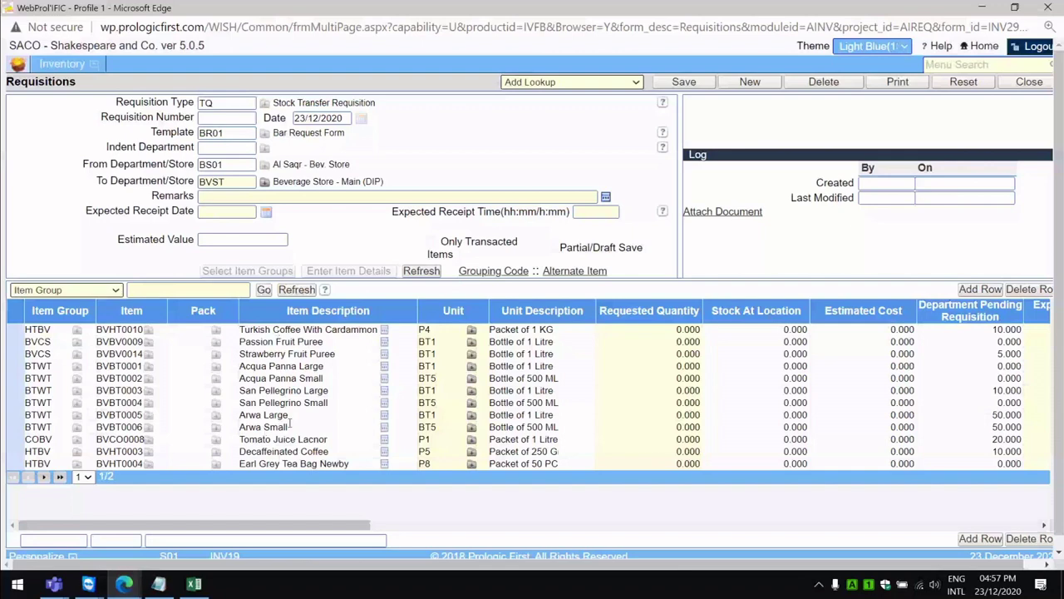
click(190, 139)
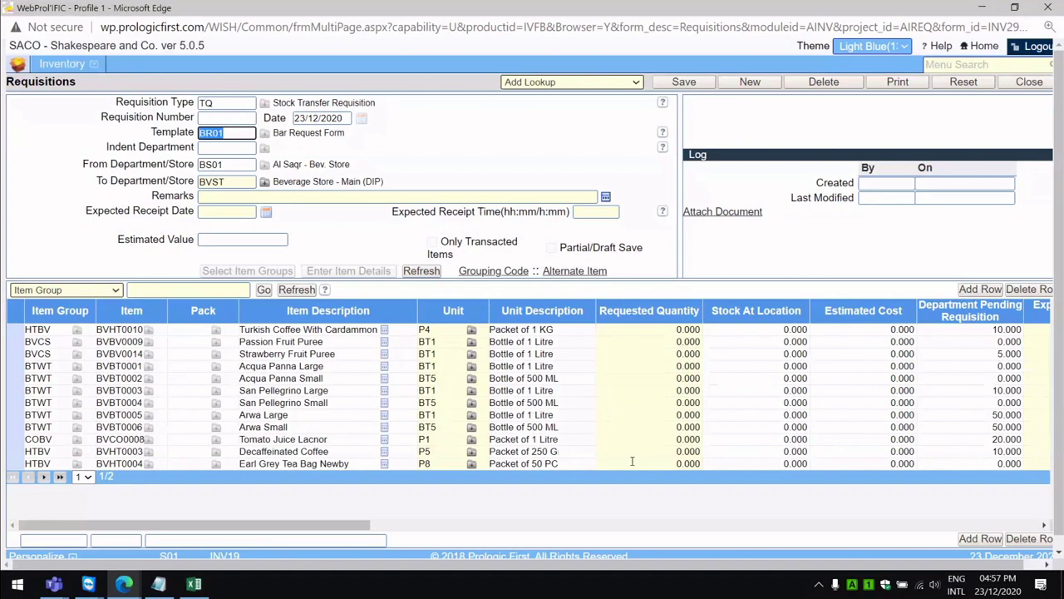
Set the requested quantity of English Breakfast Tea Bag Newby on the item list's second page to 20.
click(652, 441)
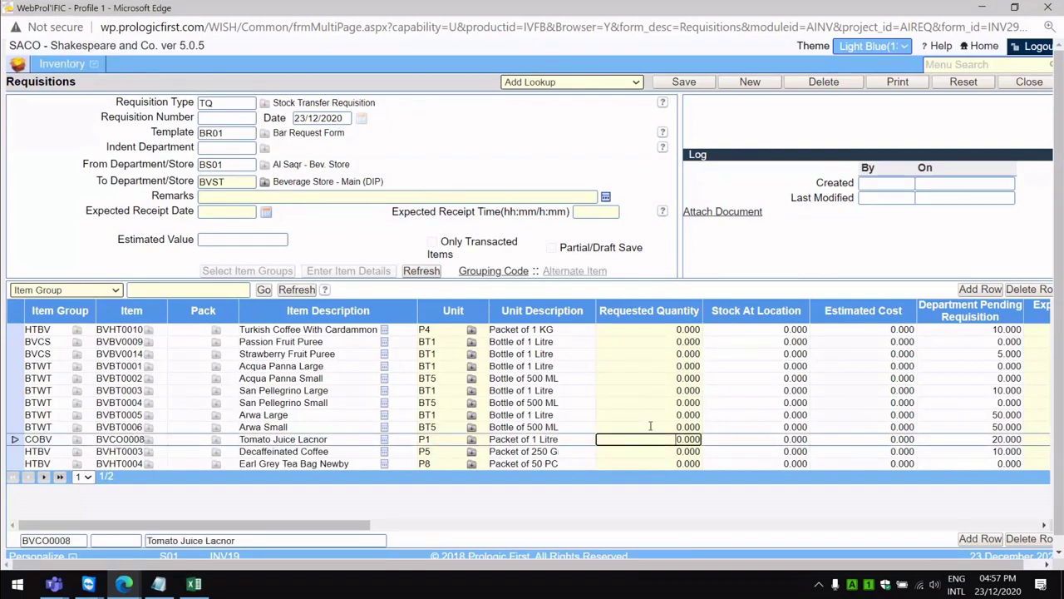
click(44, 476)
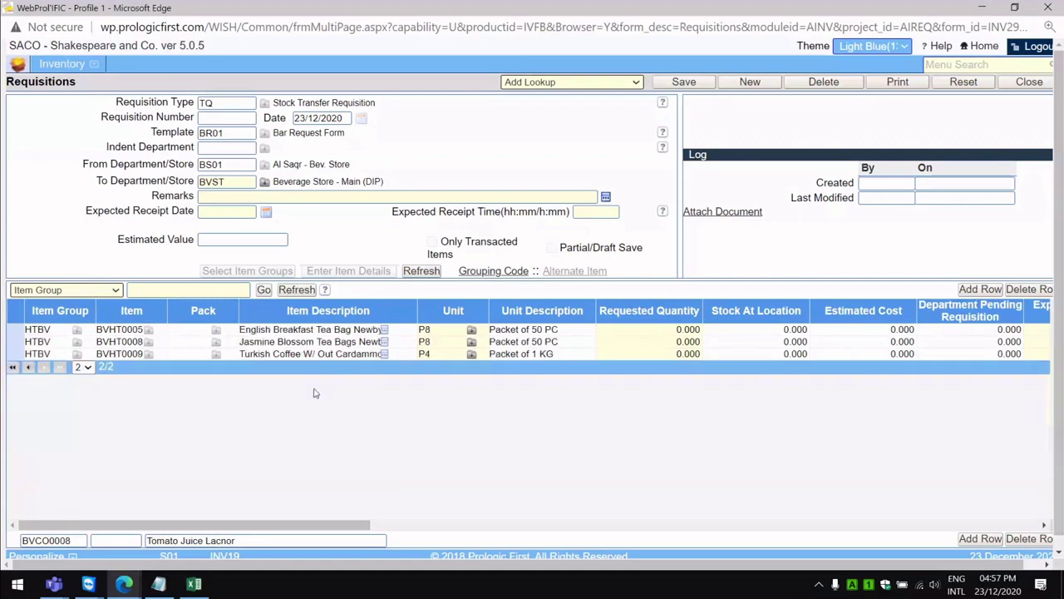
click(304, 329)
click(653, 329)
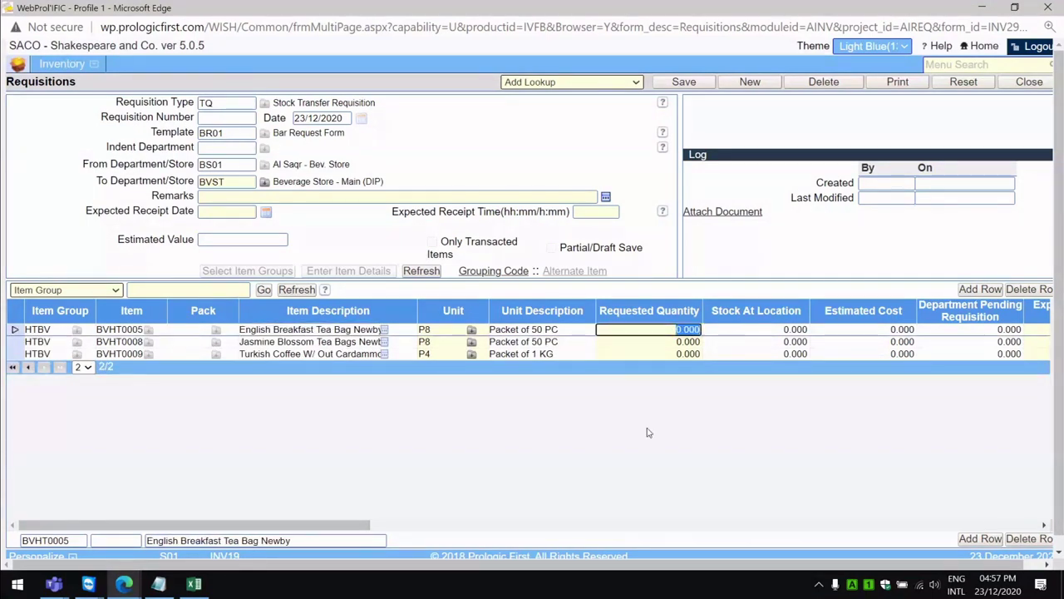
text(20)
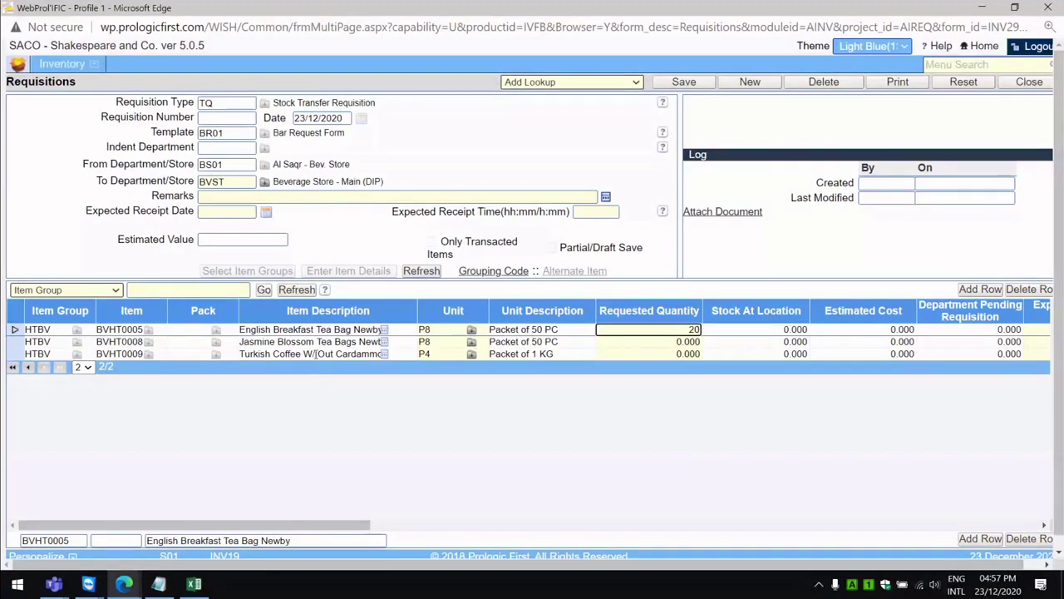
Set the requested quantity of Turkish Coffee W/ Out Cardammon on the item list's second page to 5.
click(314, 352)
click(657, 356)
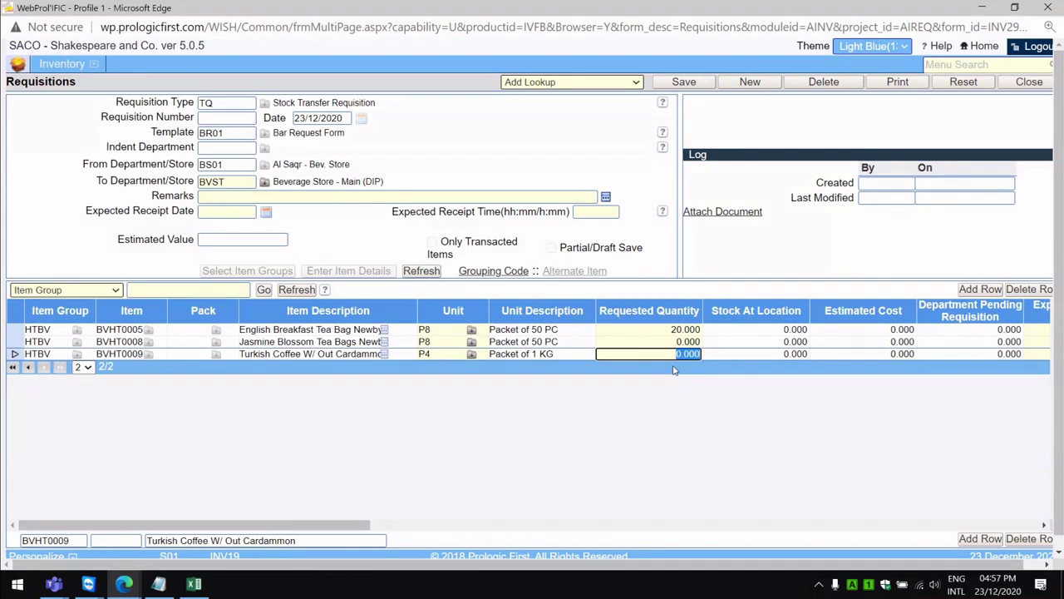
text(5)
key(Return)
Set the requested quantity of Decaffeinated Coffee on the item list's first page to 7 and save the requisition.
click(29, 368)
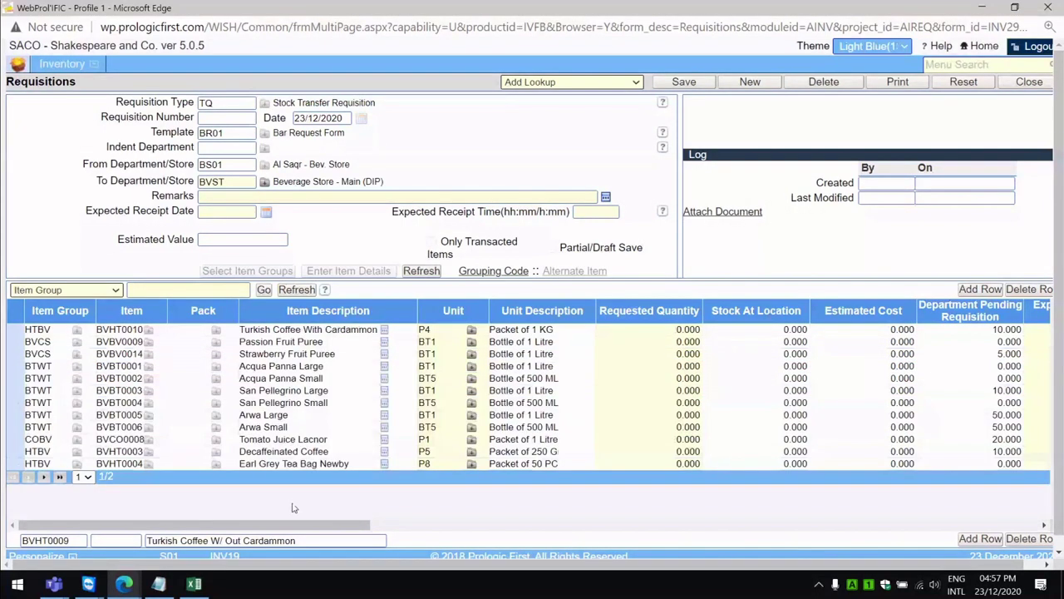
click(331, 453)
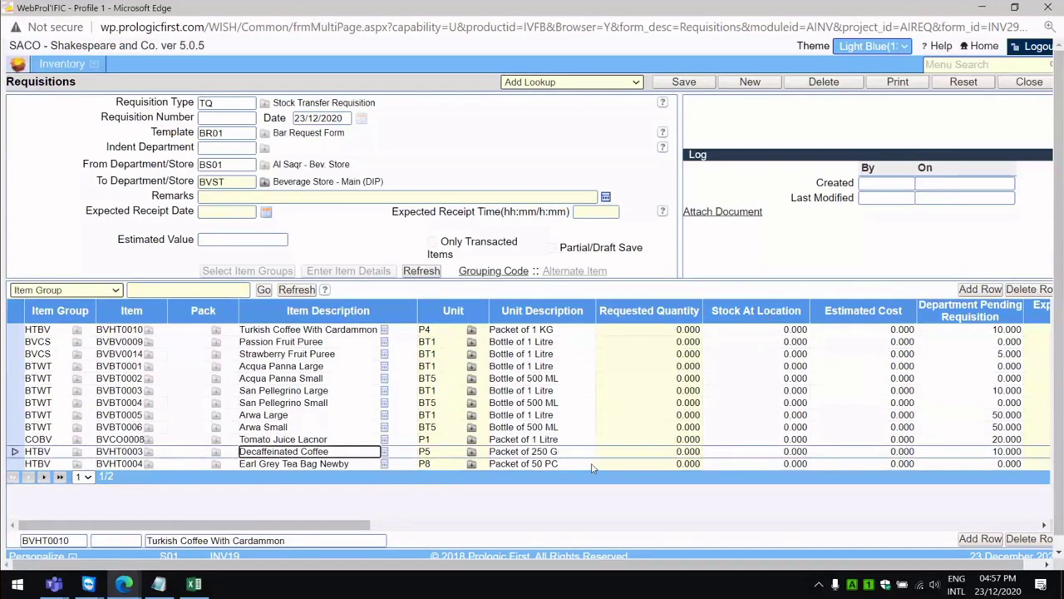
click(564, 455)
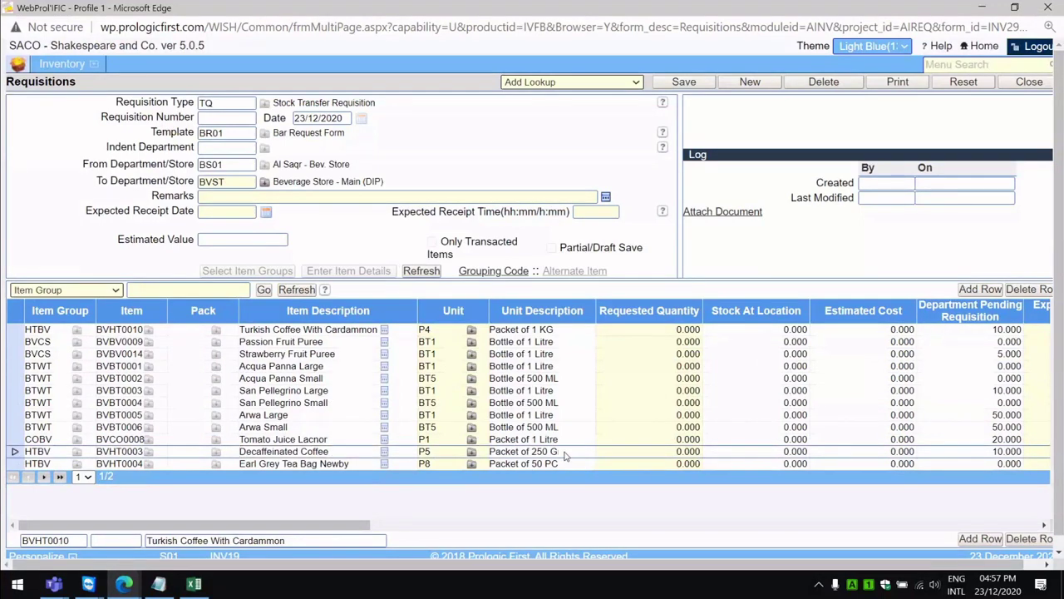
click(661, 452)
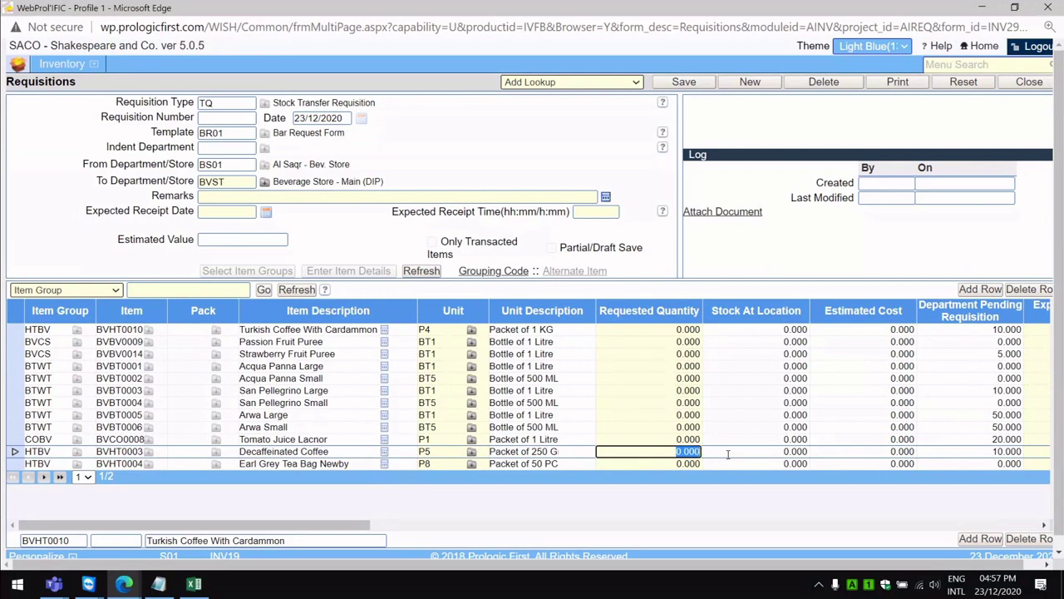
text(7)
click(718, 484)
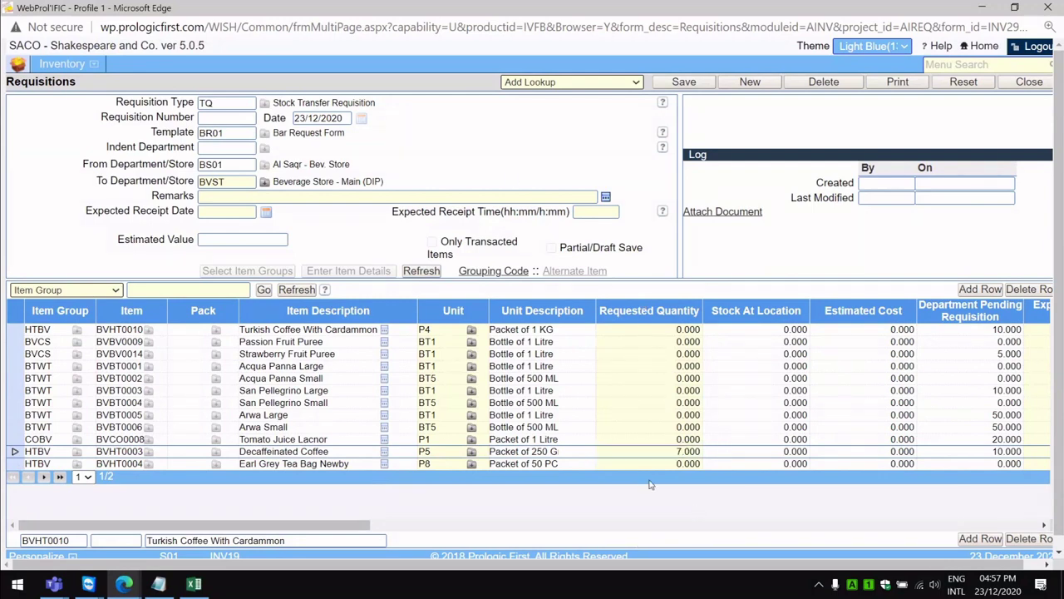
click(693, 84)
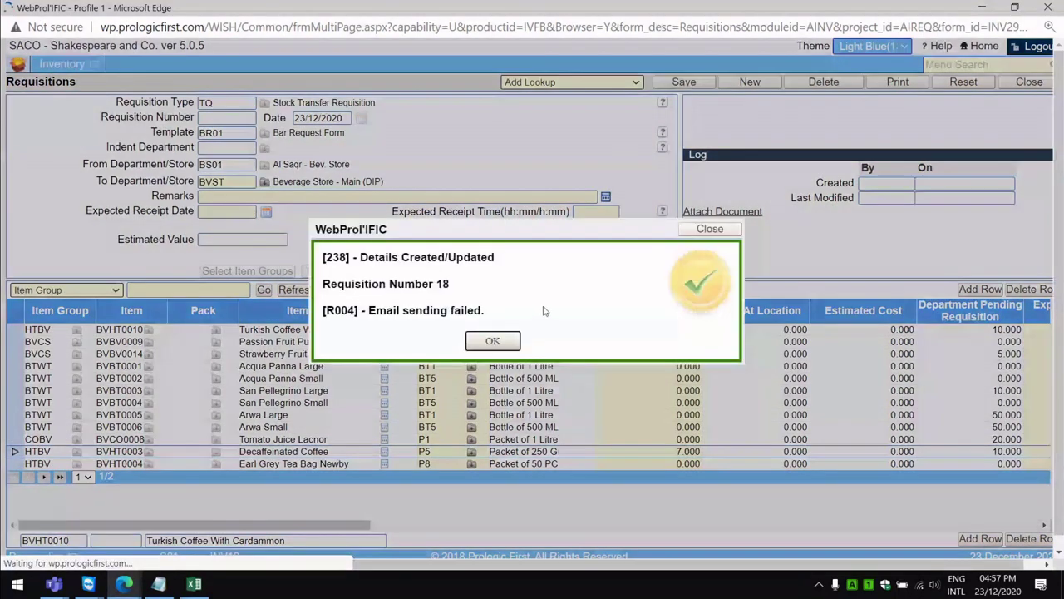
click(503, 341)
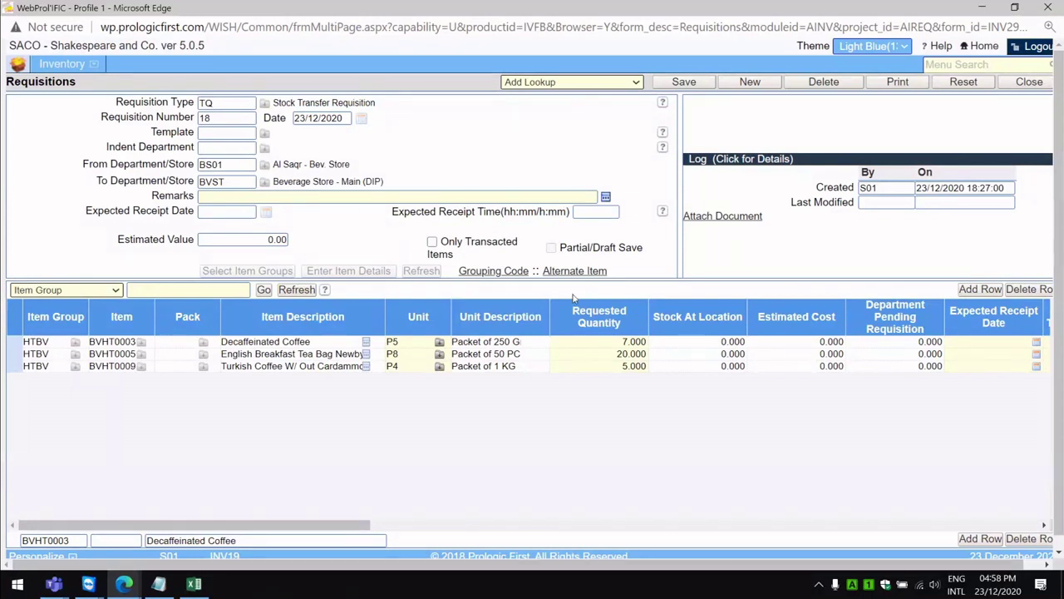
Add a row to the saved requisition and look up %JUICE to fill it with BVFR0008 Watermelon Juice Fresh.
click(980, 289)
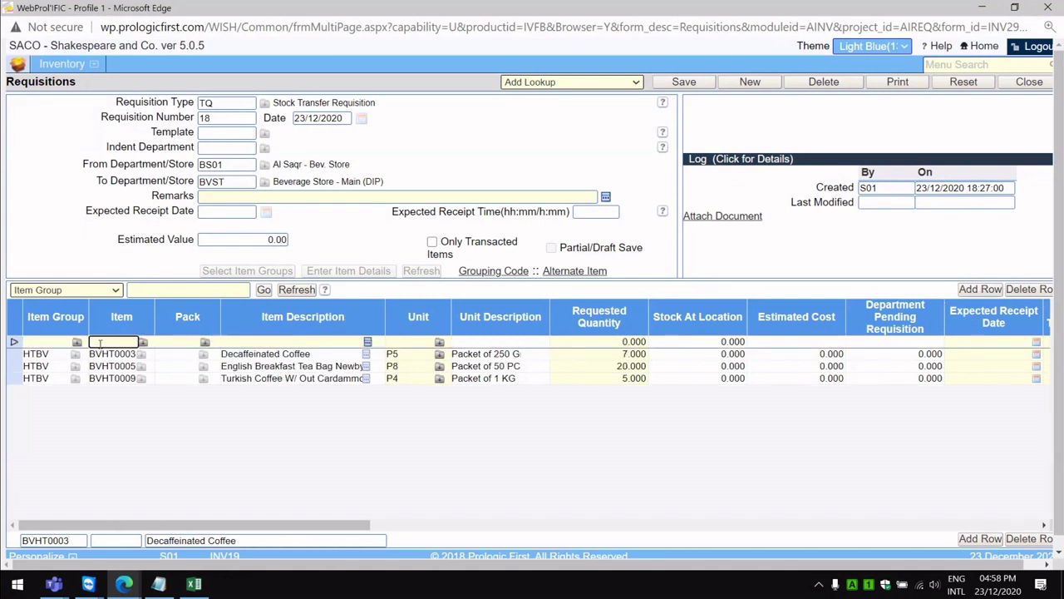
text(%JUICE)
click(143, 343)
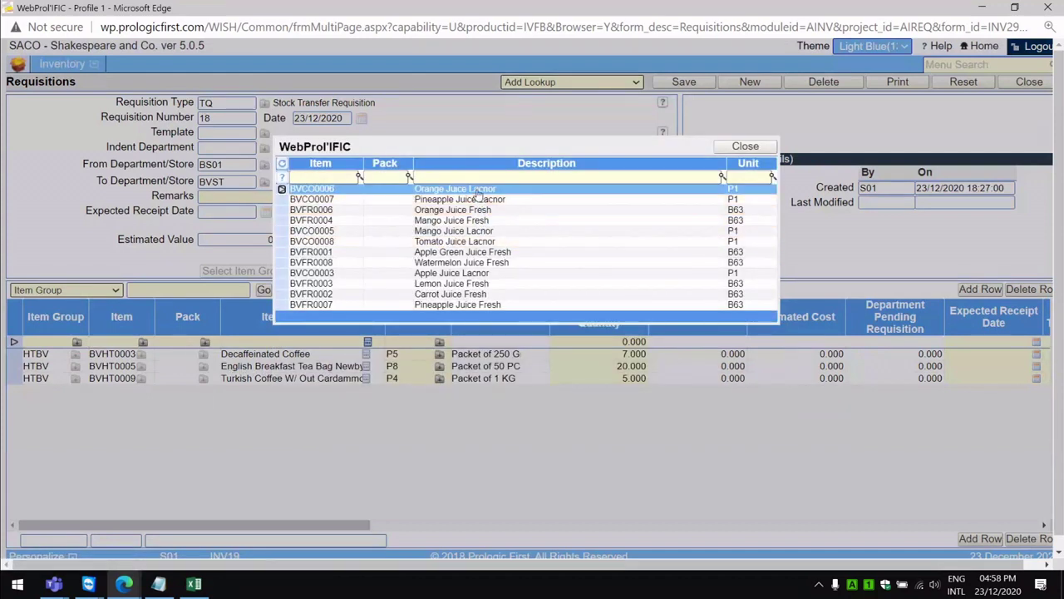
click(466, 264)
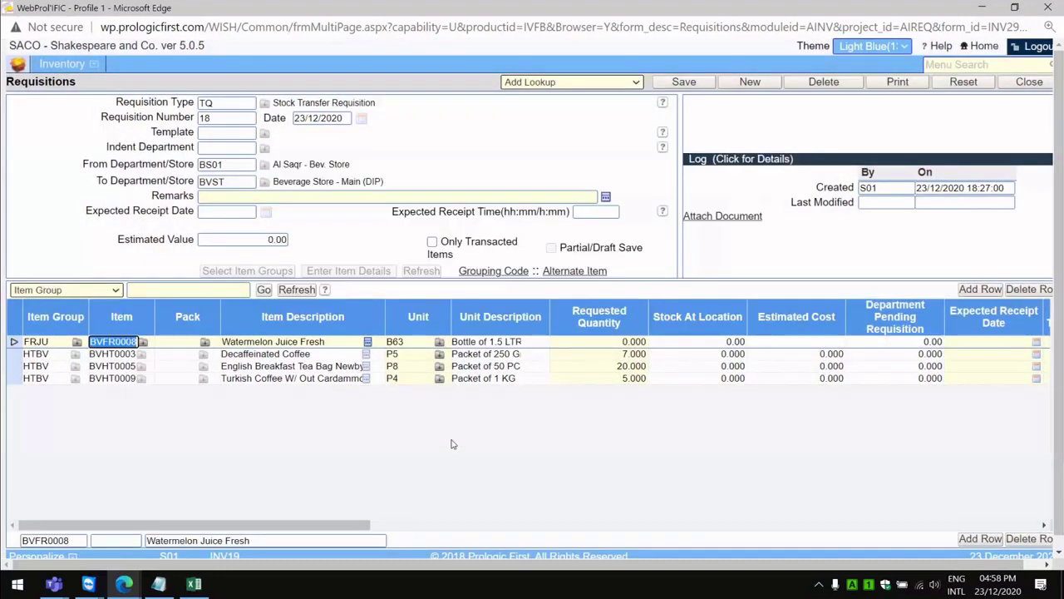
Set the requested quantity of Watermelon Juice Fresh to 10 and save the requisition.
click(577, 343)
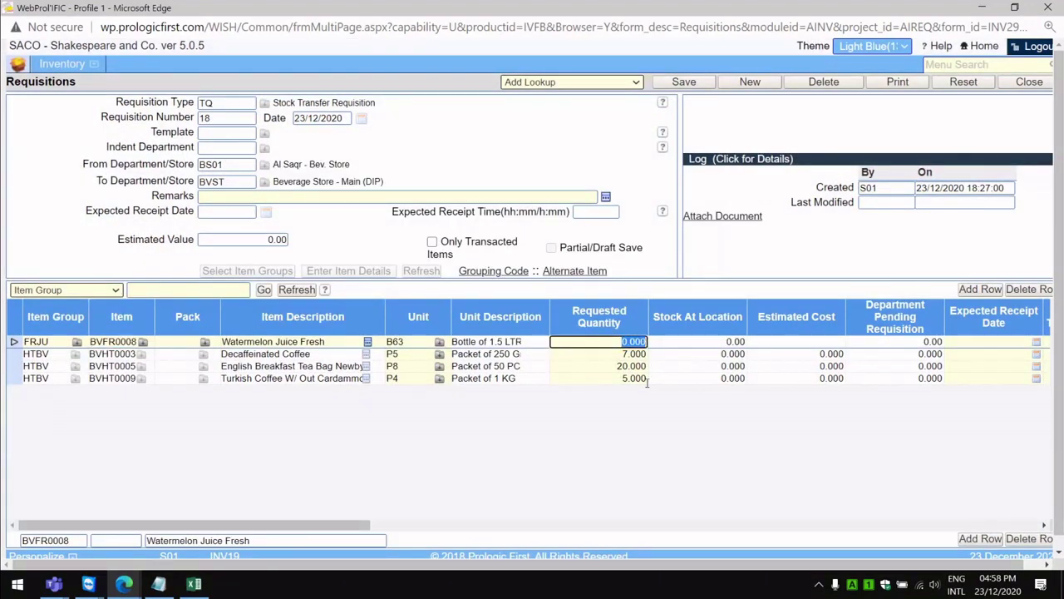
text(10)
key(Tab)
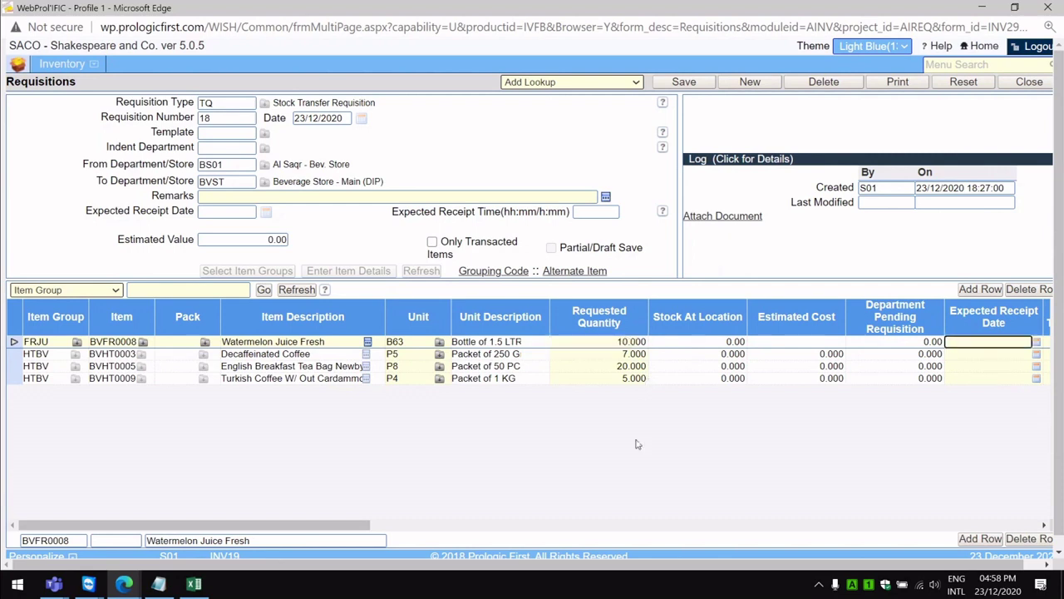
click(683, 82)
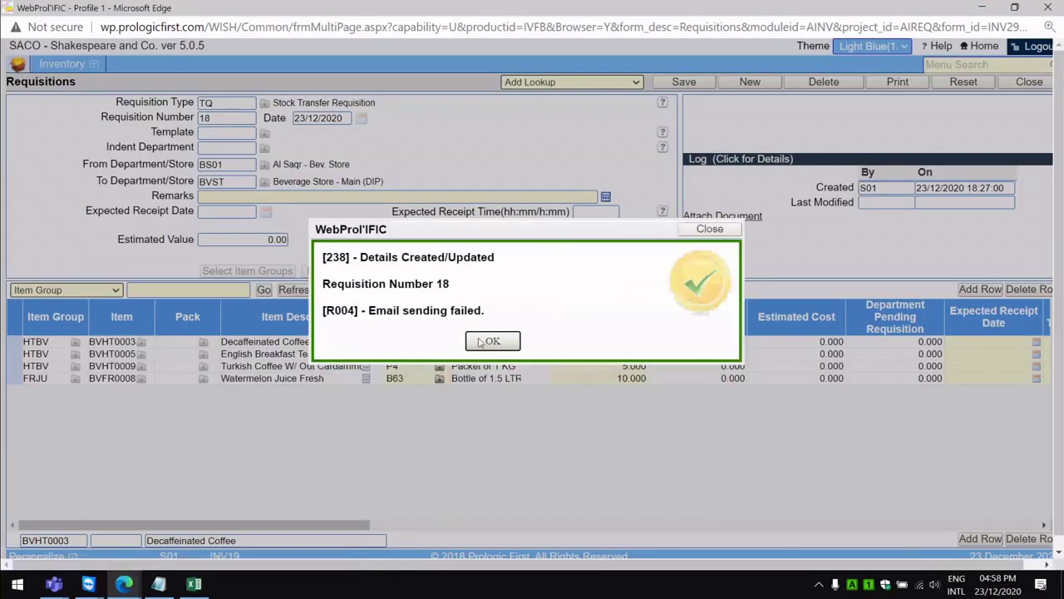
click(478, 342)
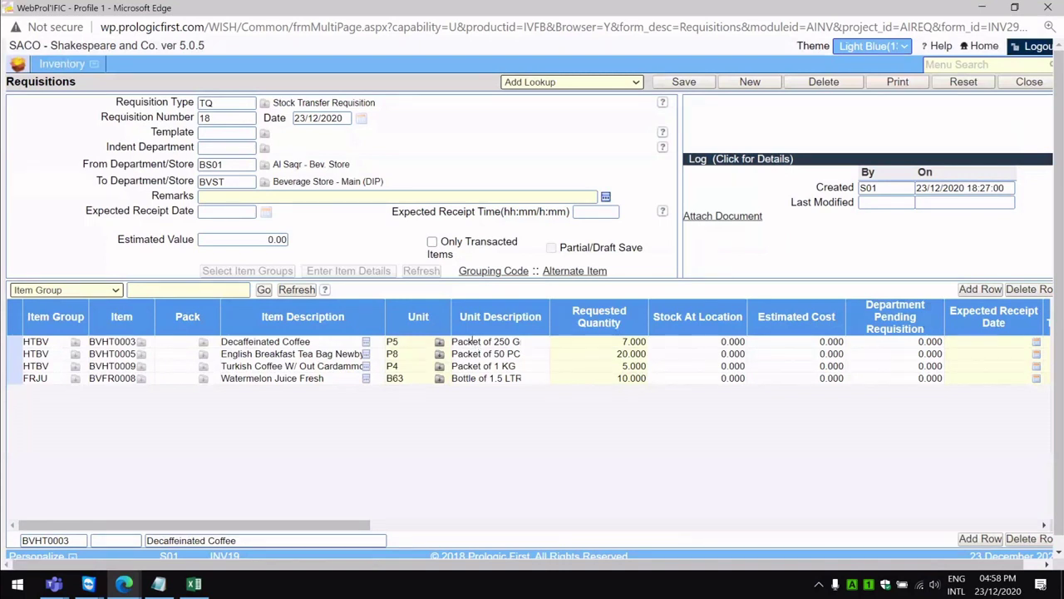
Delete the Turkish Coffee W/ Out Cardammon row from the requisition and save the change.
click(305, 366)
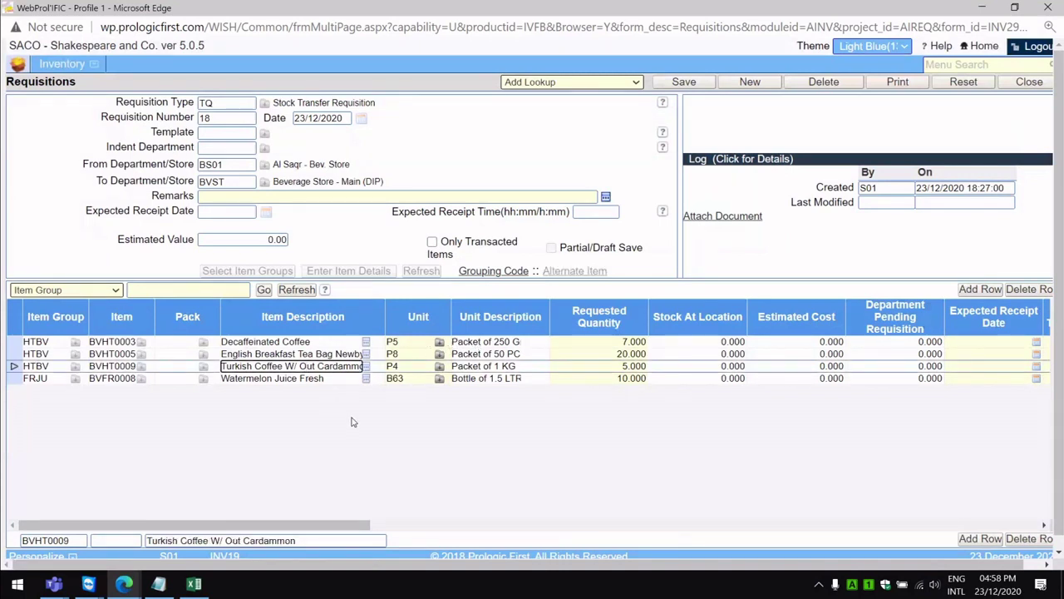
click(1031, 290)
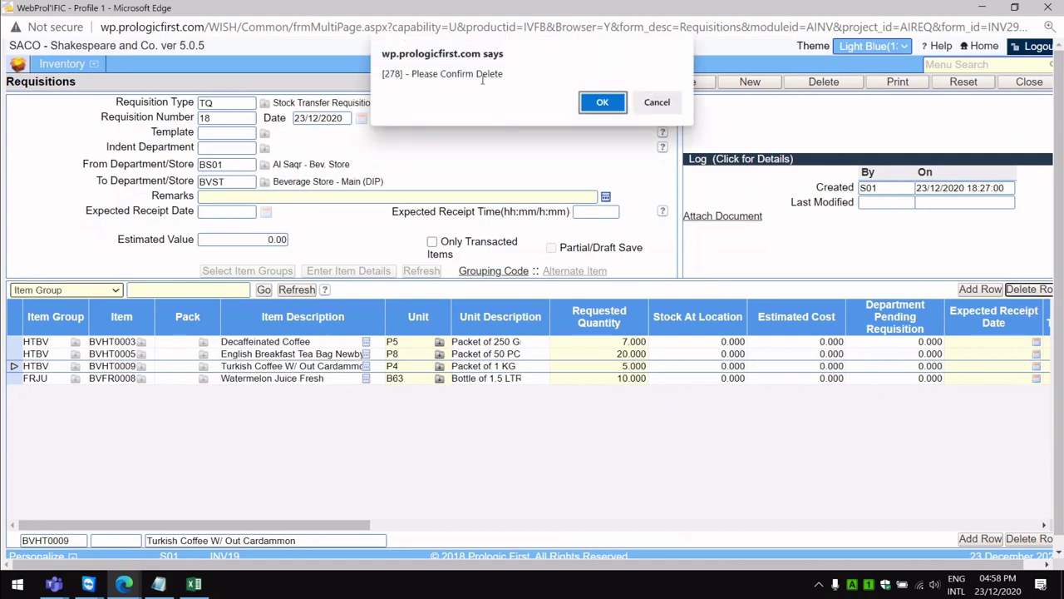
click(600, 102)
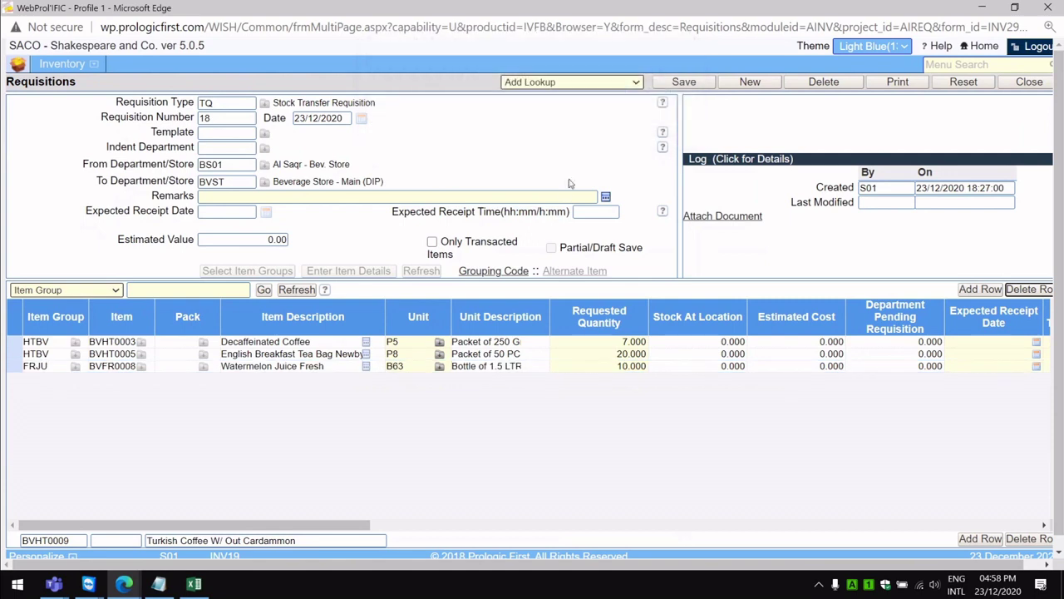
click(692, 82)
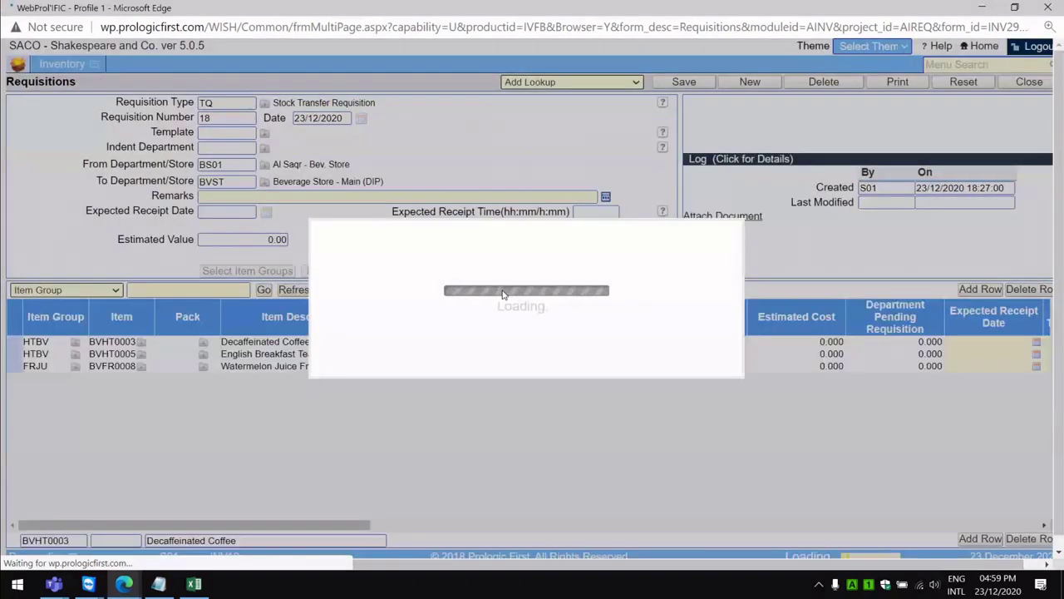
click(499, 339)
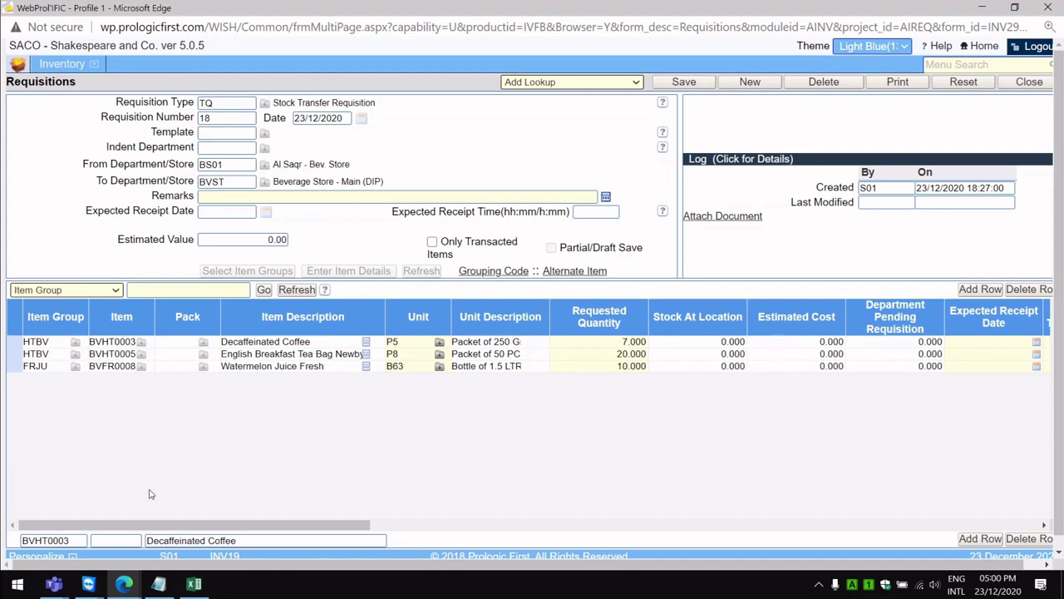
Switch to the Microsoft Teams training meeting, read the questions in the meeting chat, and return to the requisition.
mouse_move(55, 585)
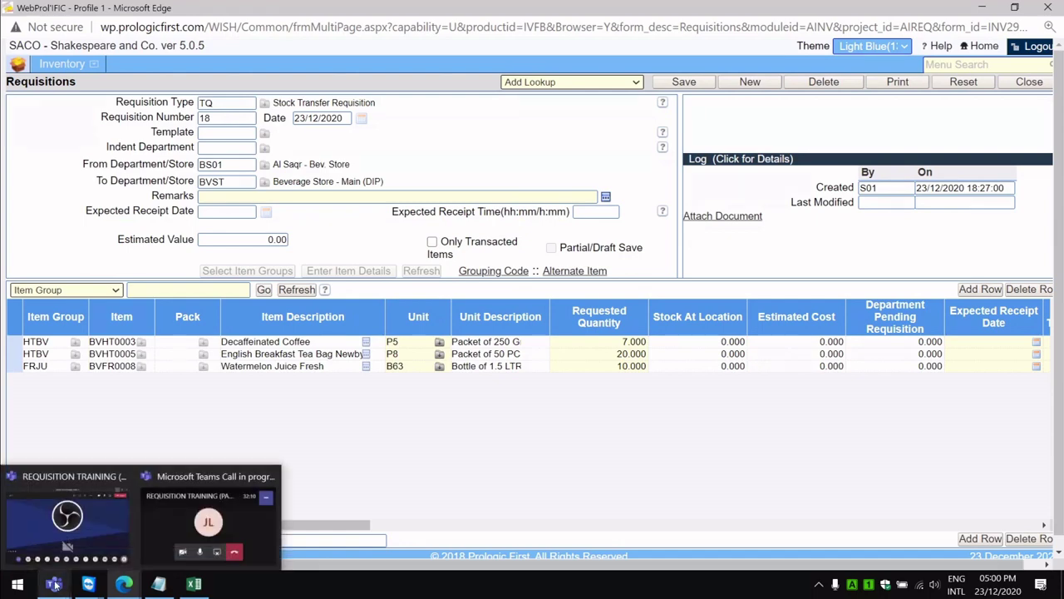
click(166, 512)
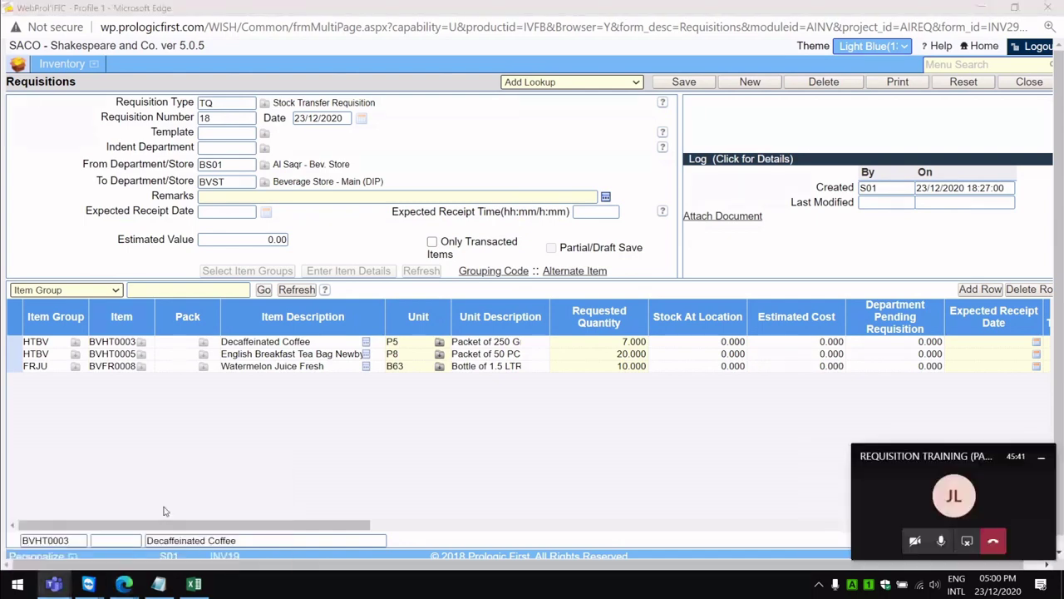
click(925, 488)
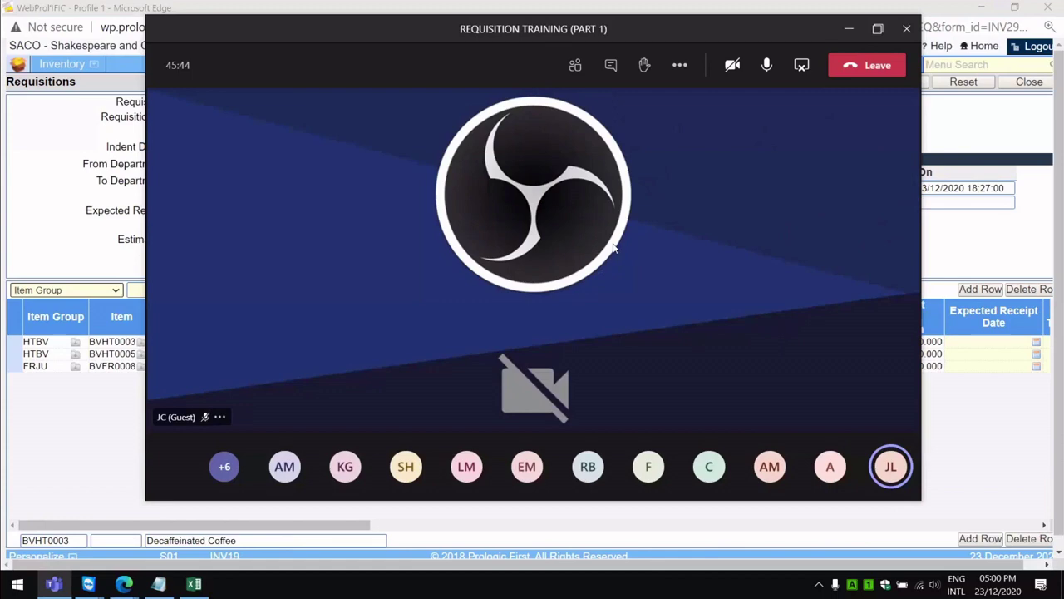
click(847, 34)
mouse_move(53, 584)
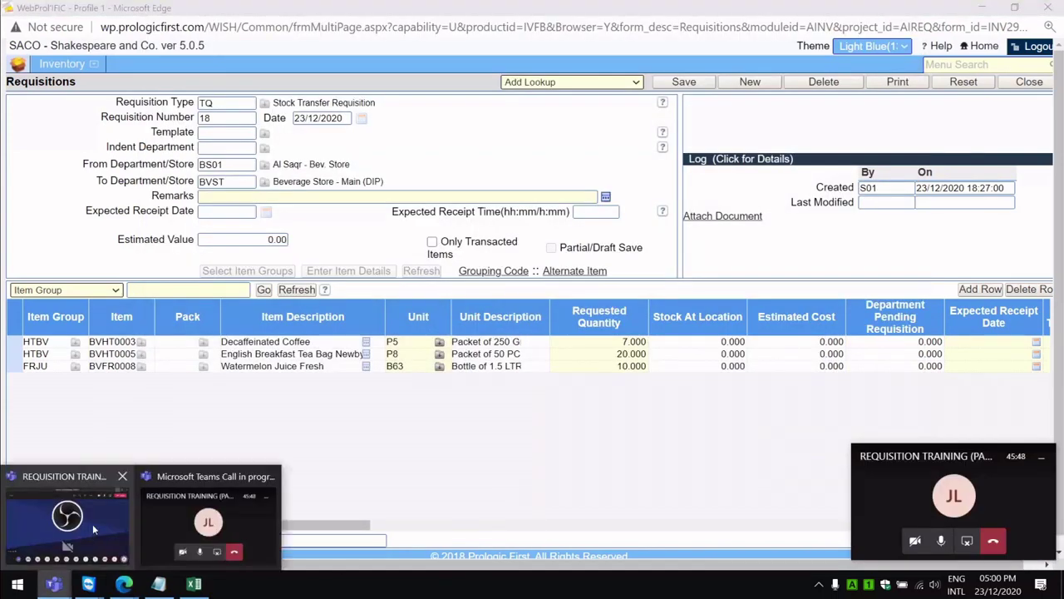
click(92, 524)
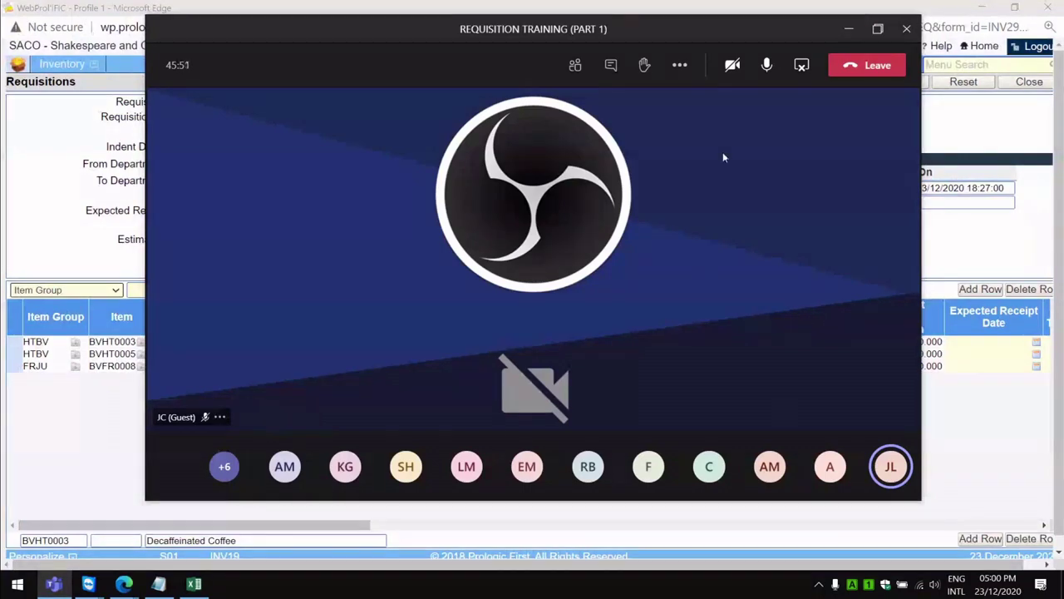
click(611, 65)
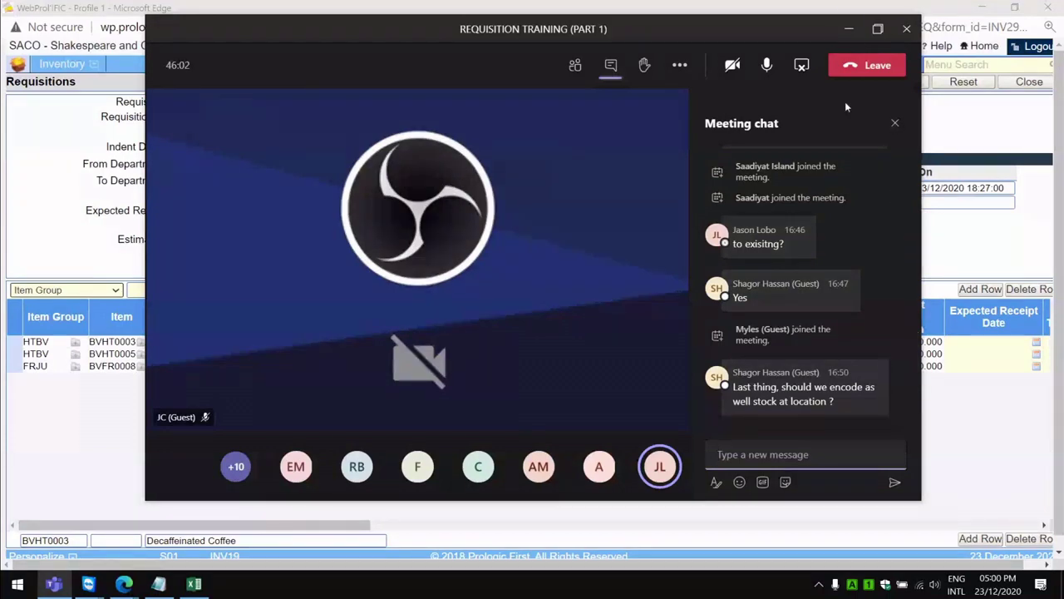
click(850, 32)
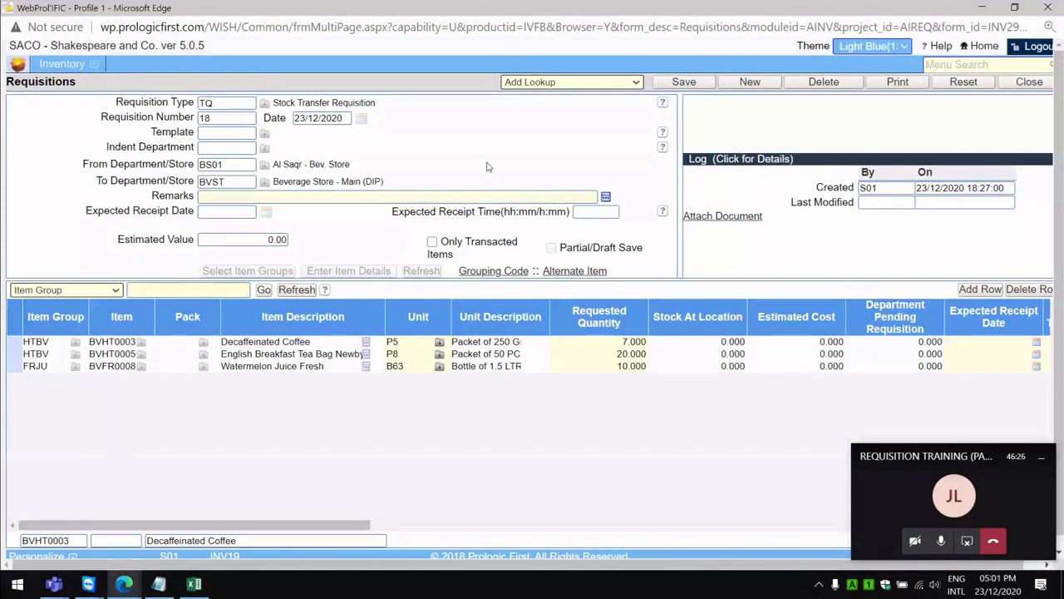
Start another requisition of type TQ Stock Transfer Requisition using template BR01 Bar Request Form.
click(751, 83)
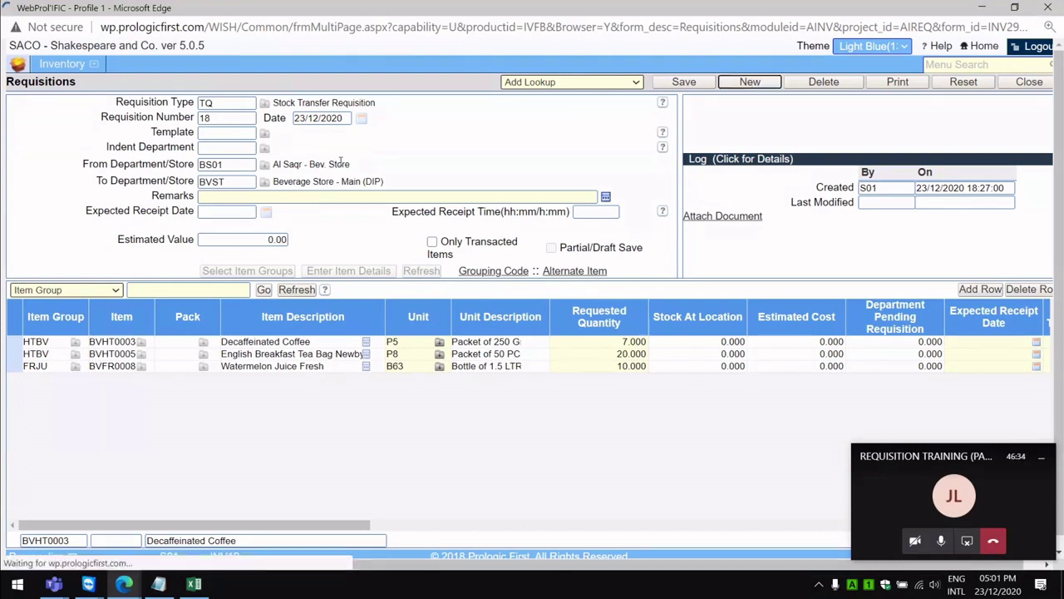
click(265, 104)
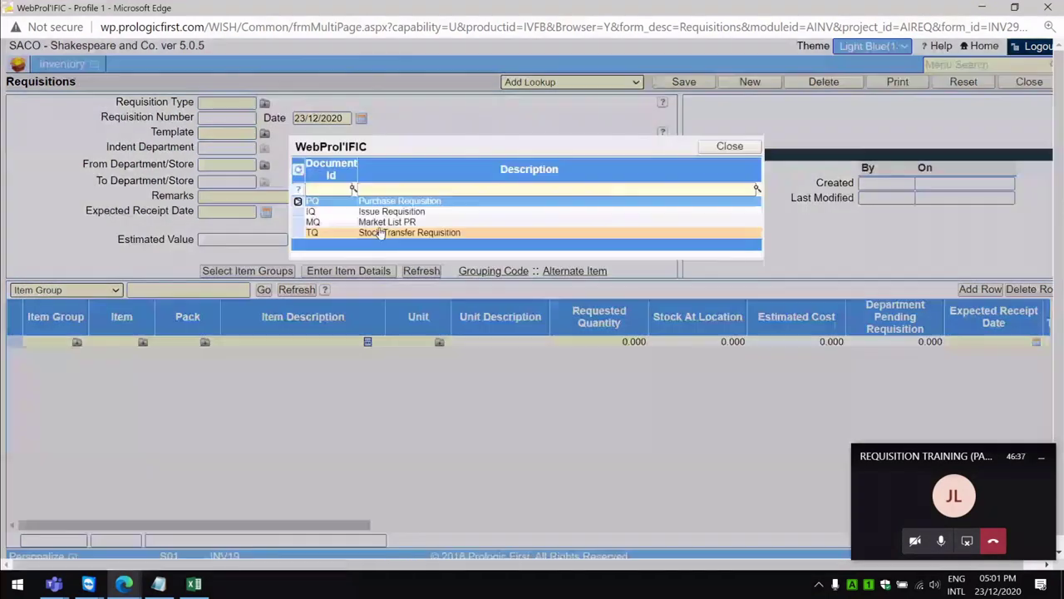
click(378, 233)
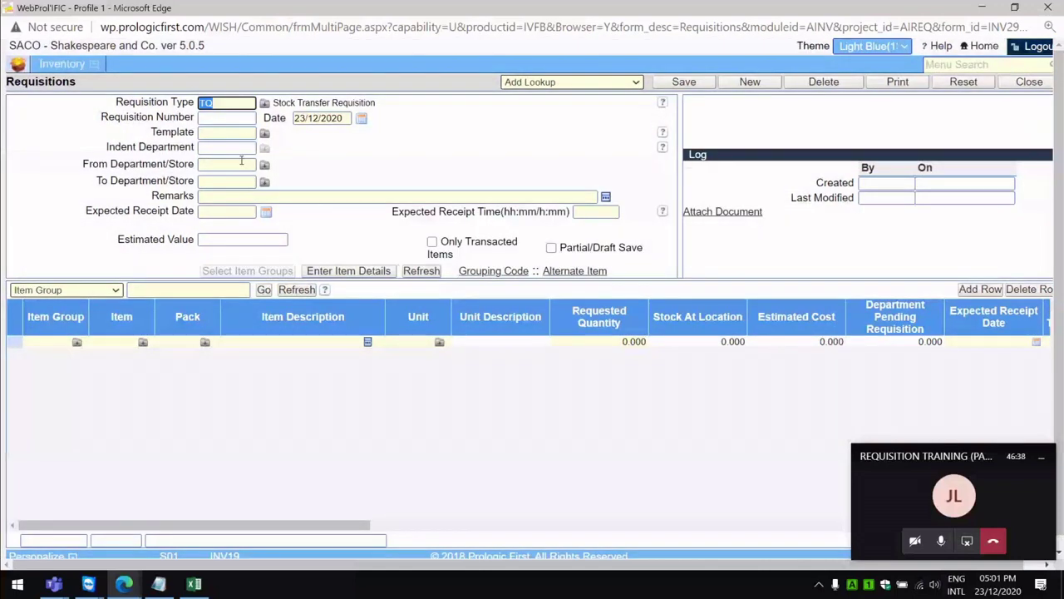
click(265, 134)
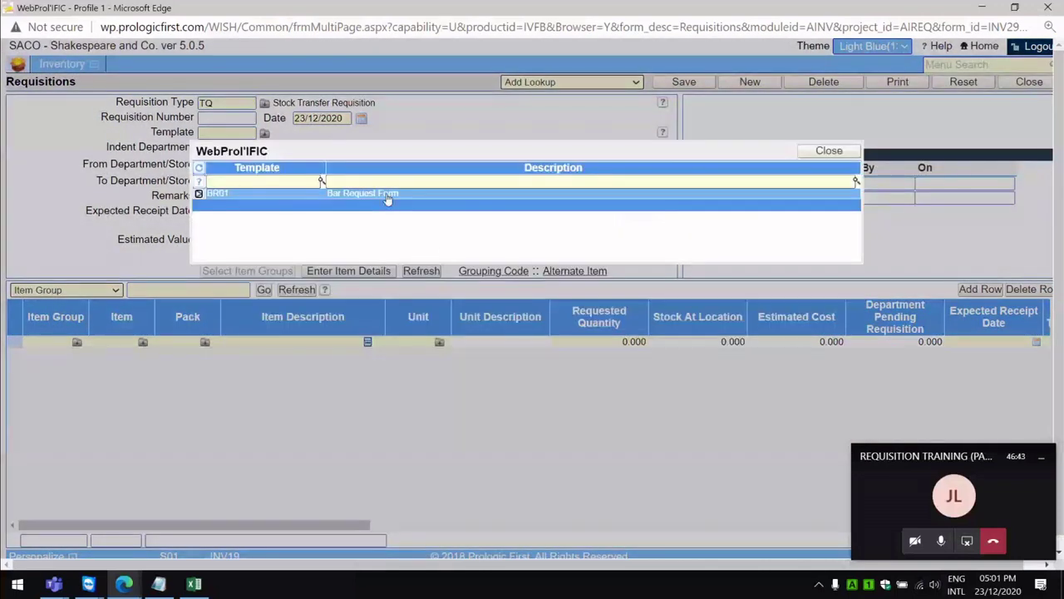
click(388, 198)
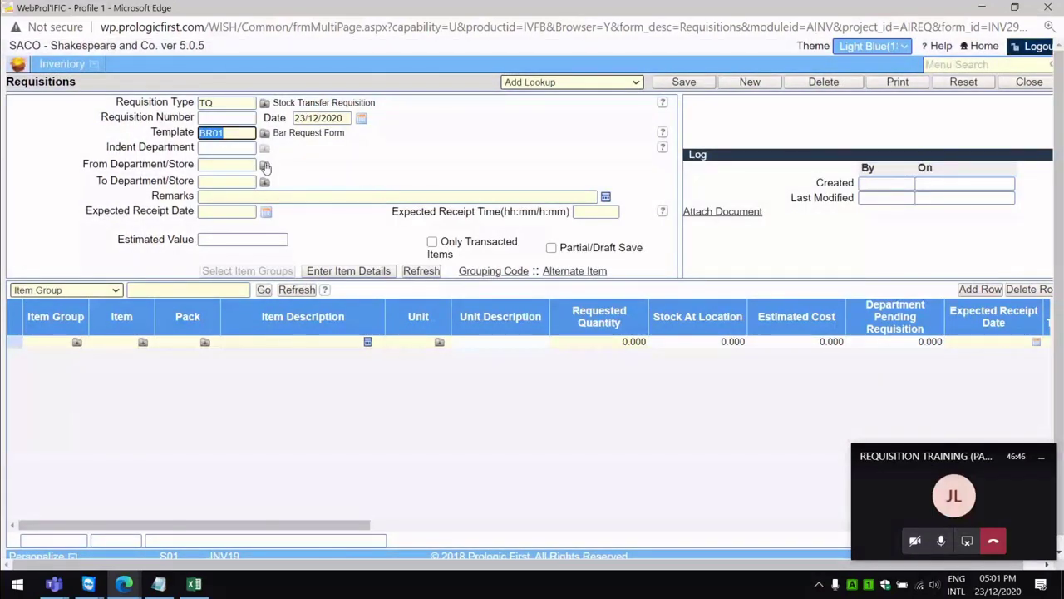
Set the requisition from store BS01 Al Saqr - Bev. Store to BVST Beverage Store - Main (DIP) and load the template's item details.
click(265, 166)
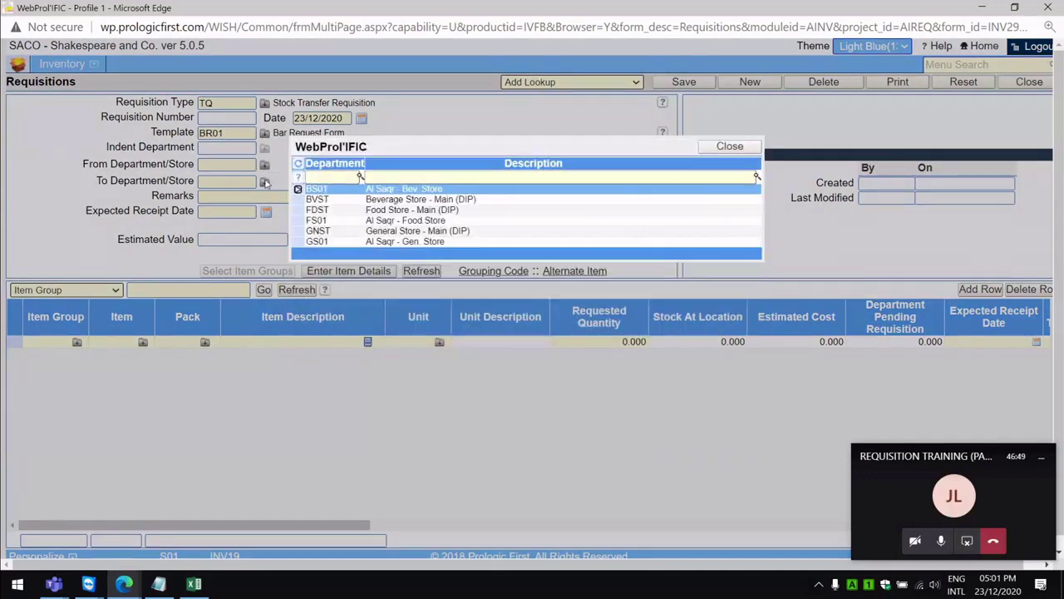
click(383, 191)
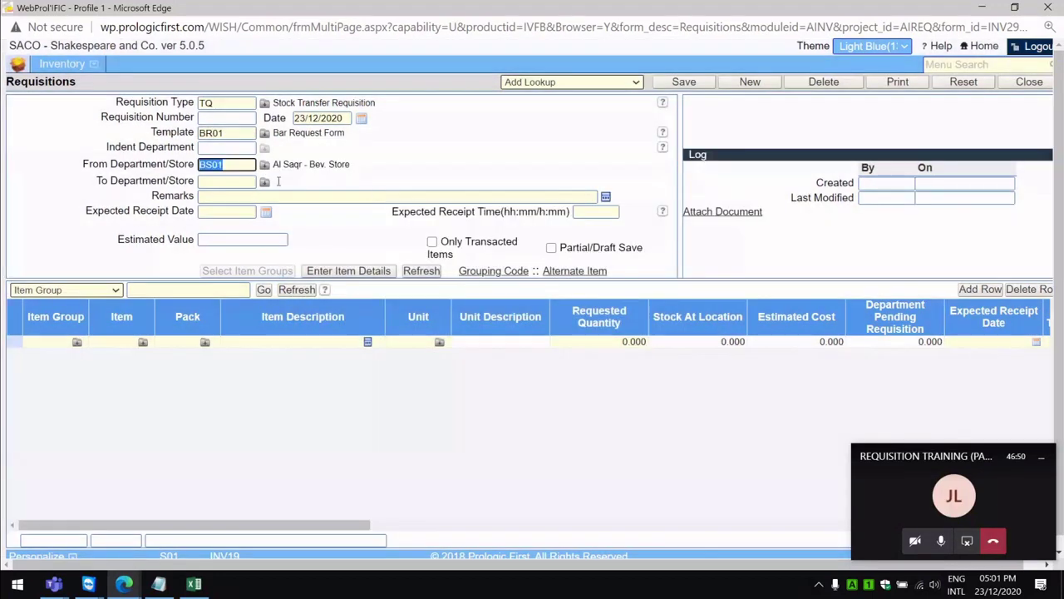
click(240, 182)
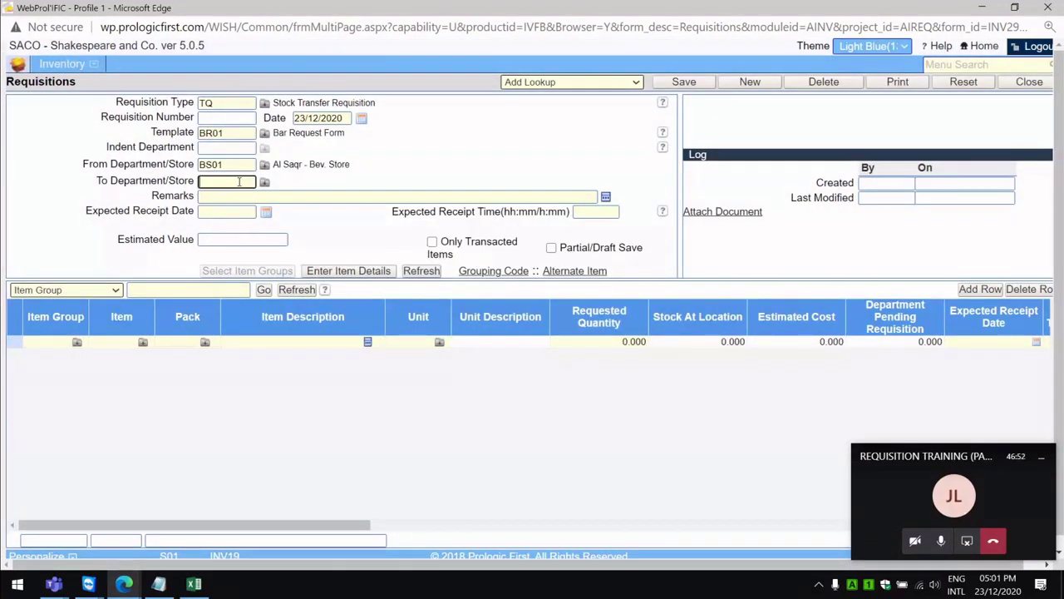
text(BVST)
key(Tab)
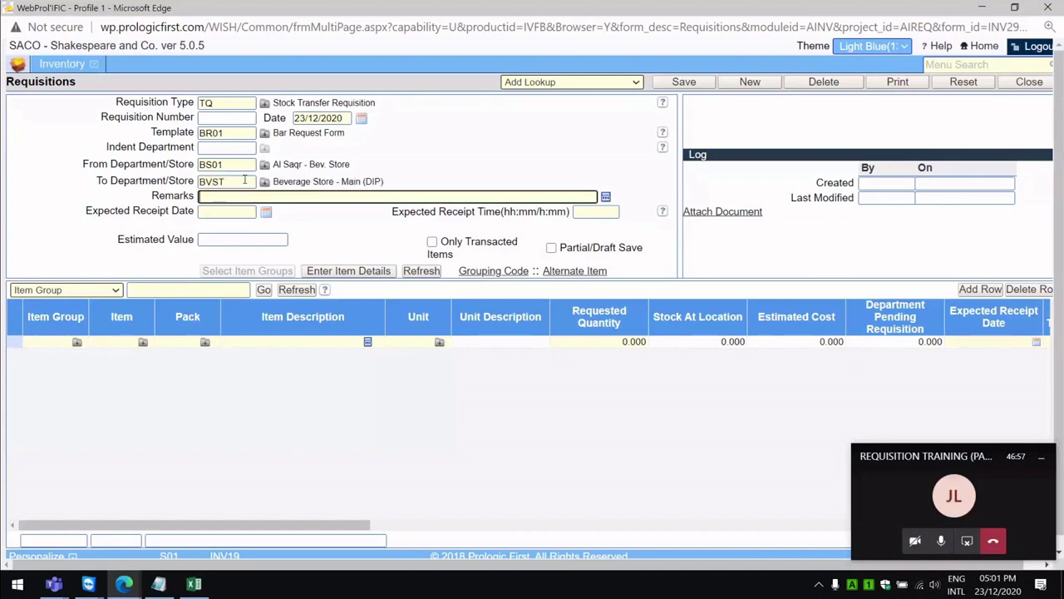
click(357, 274)
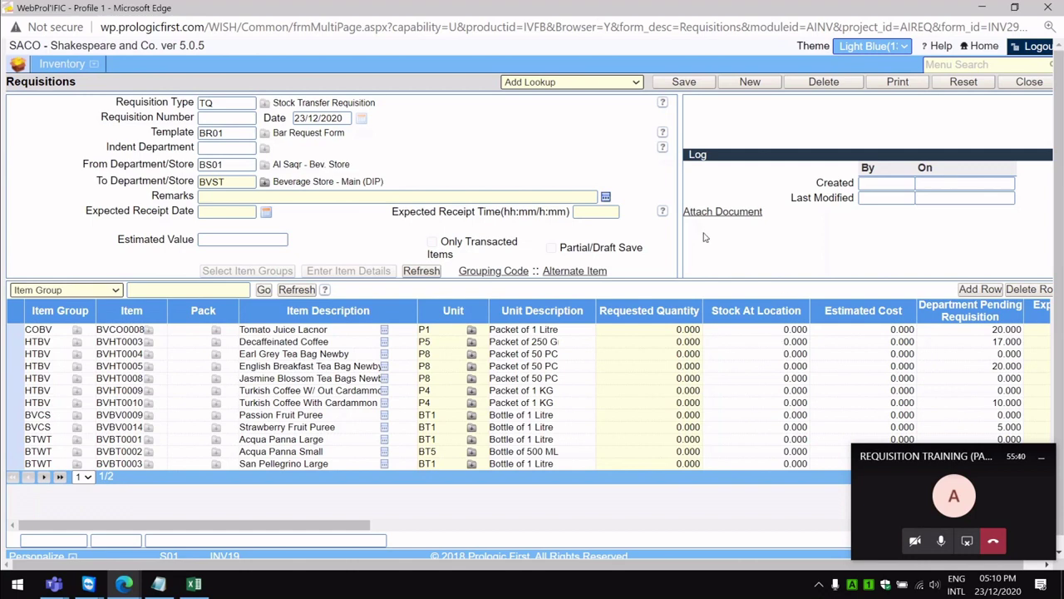
Minimize the floating meeting window and examine the department pending requisition quantity of the Tomato Juice Lacnor row.
click(1041, 456)
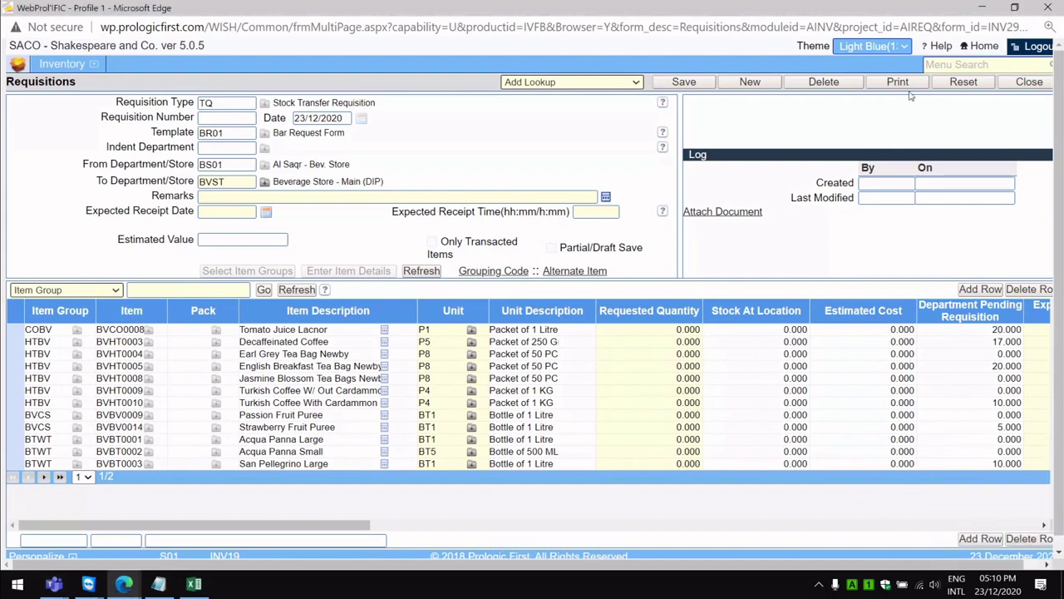
click(902, 85)
click(966, 331)
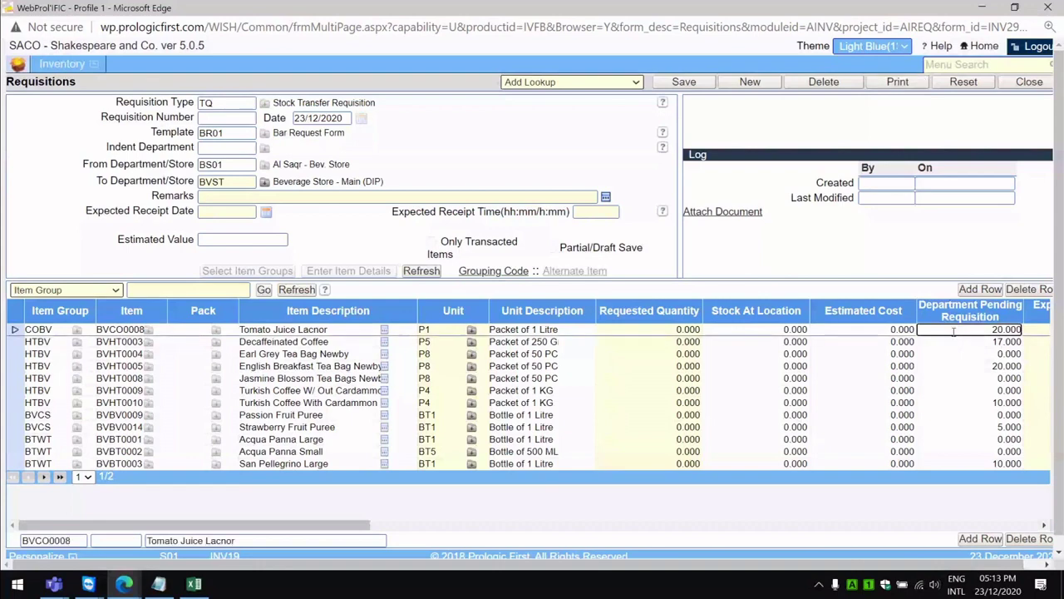
click(336, 328)
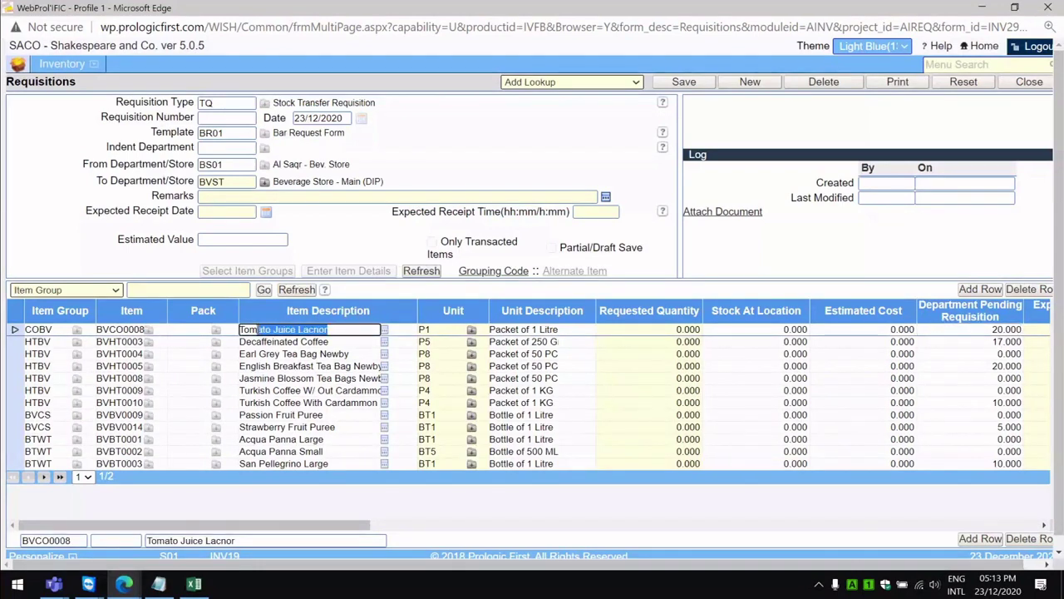
click(971, 329)
drag(971, 330, 1020, 330)
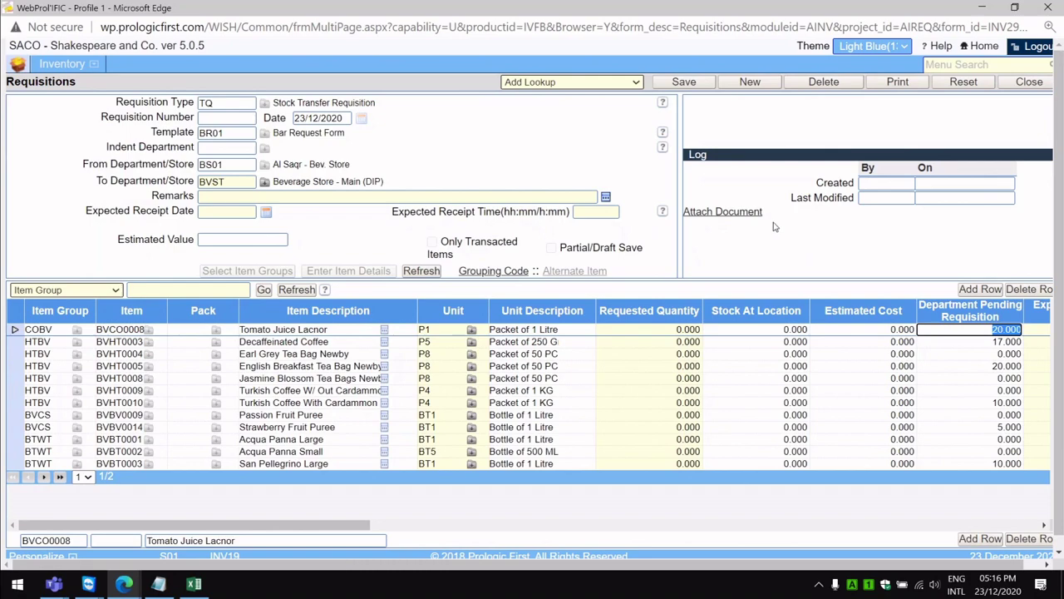
mouse_move(112, 578)
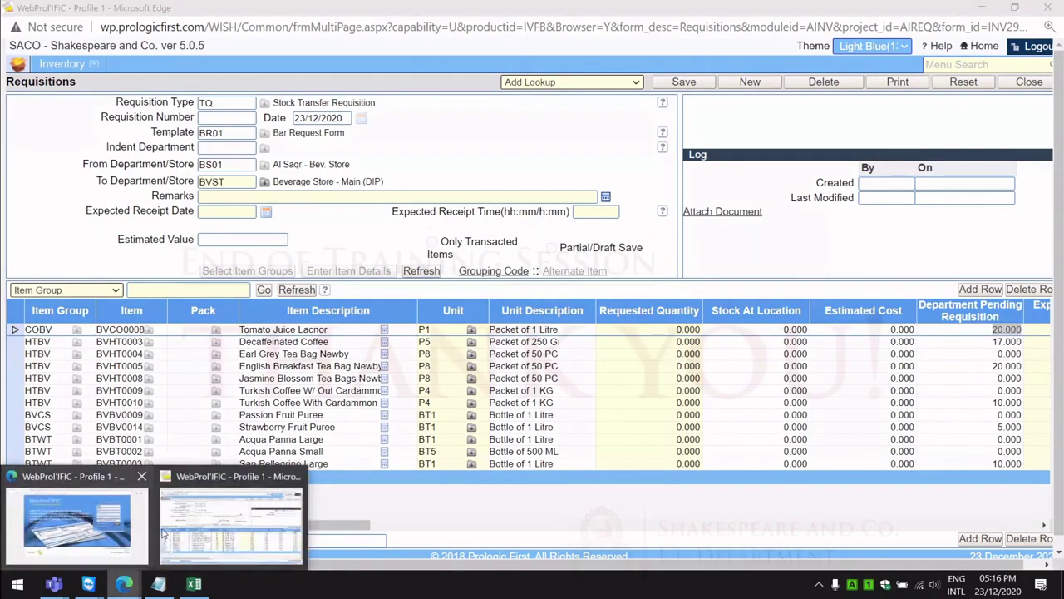